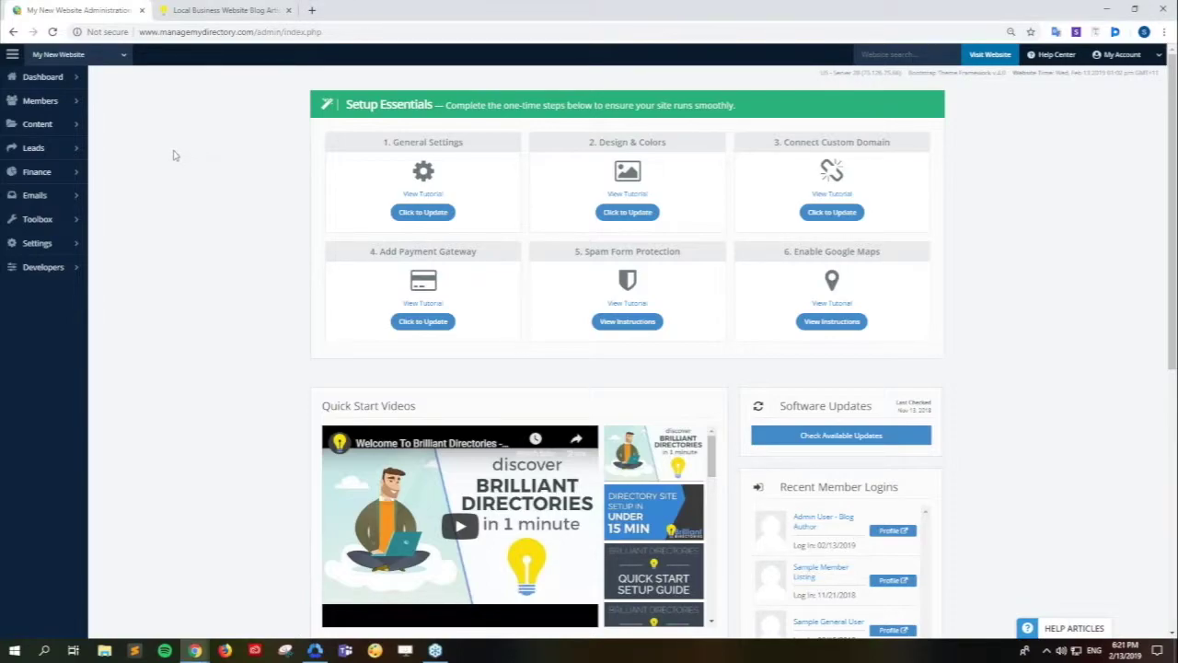
Open the search results design settings of the Website Blog Article post type
{"action": "left_click", "coordinate": [79, 128]}
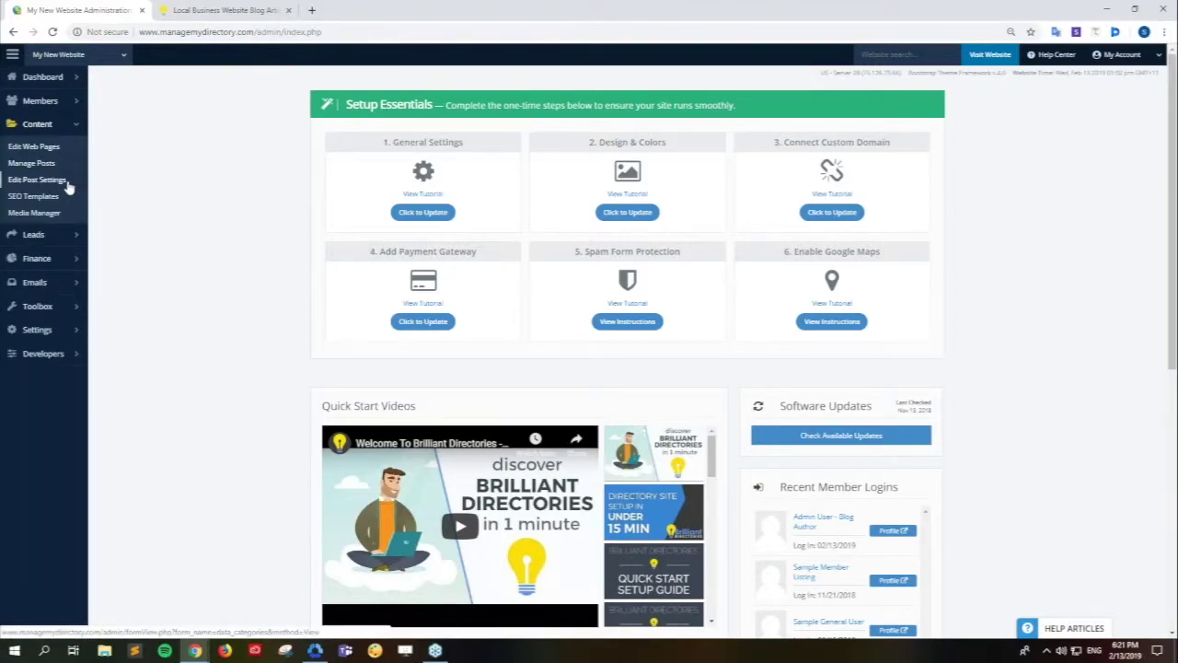
{"action": "left_click", "coordinate": [67, 184]}
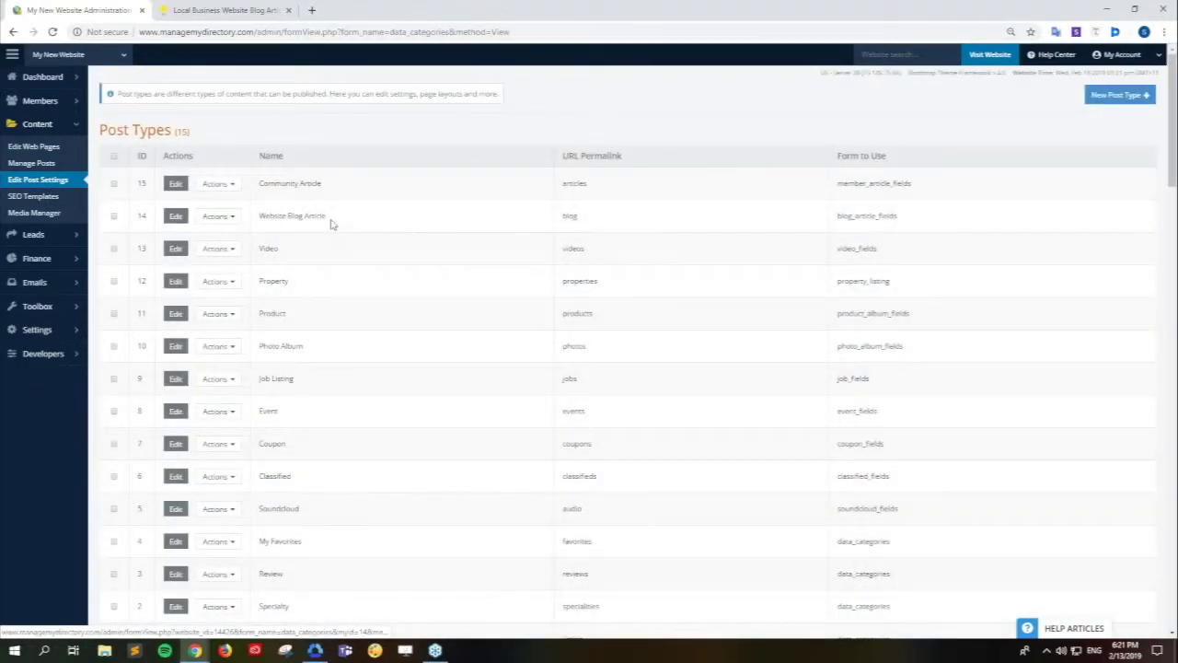
{"action": "left_click", "coordinate": [175, 216]}
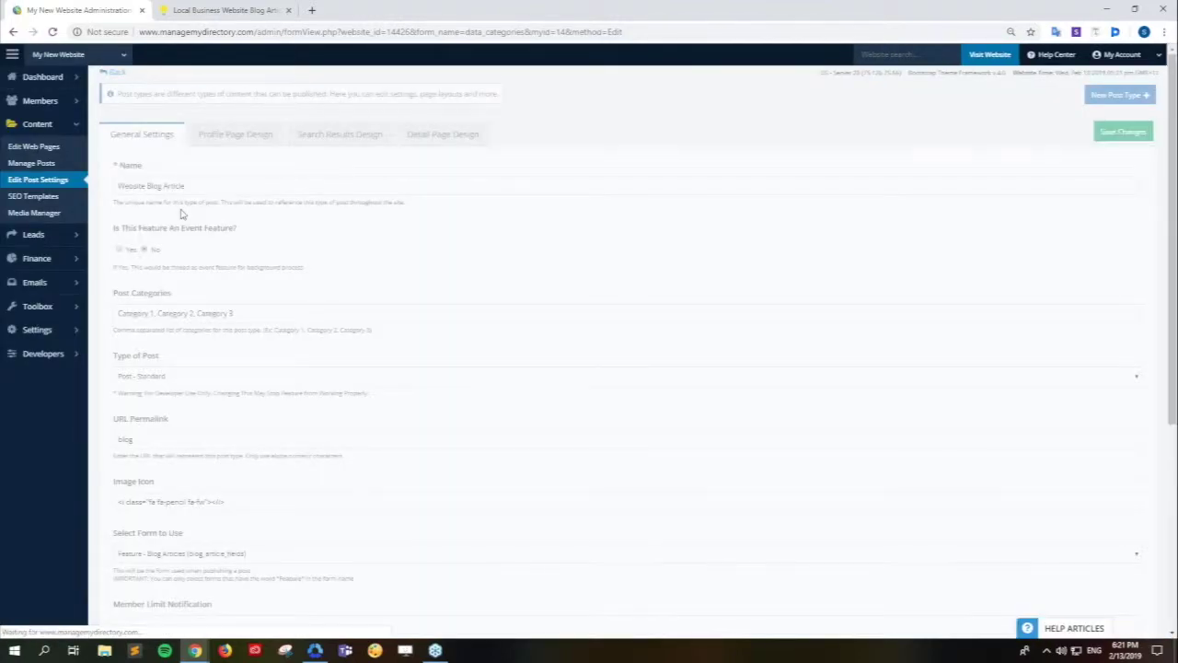
{"action": "left_click", "coordinate": [339, 138]}
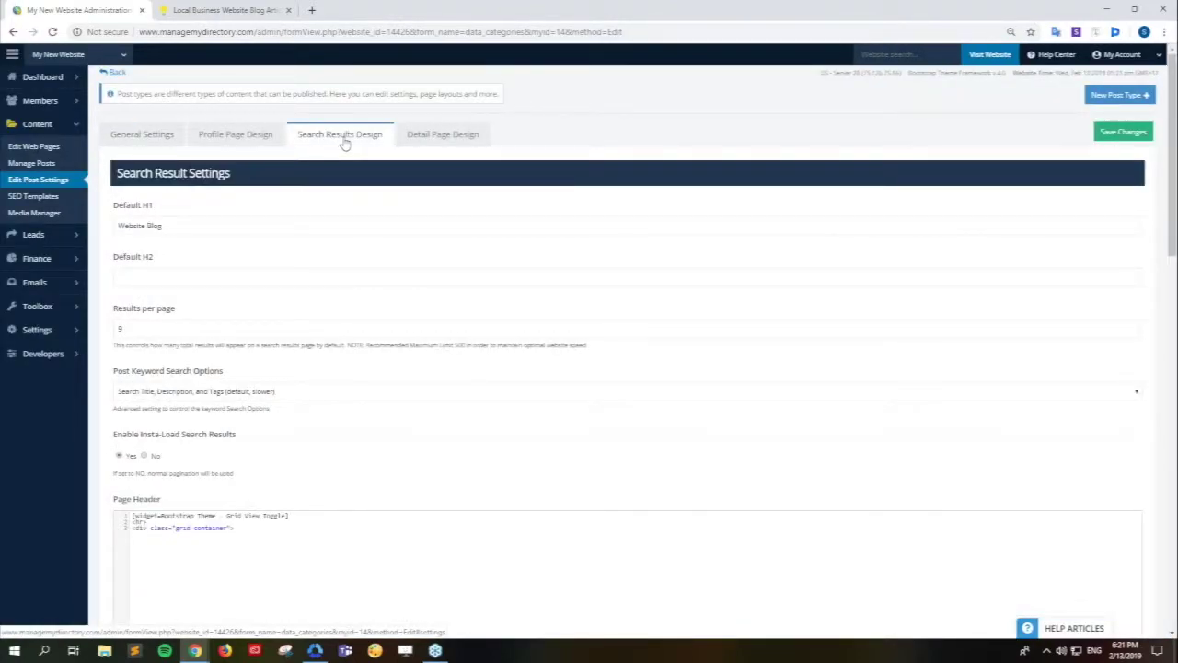
Compare with the live blog page, set the post type's Default H1 to "Website Search Results" and save the changes
{"action": "left_click", "coordinate": [226, 11]}
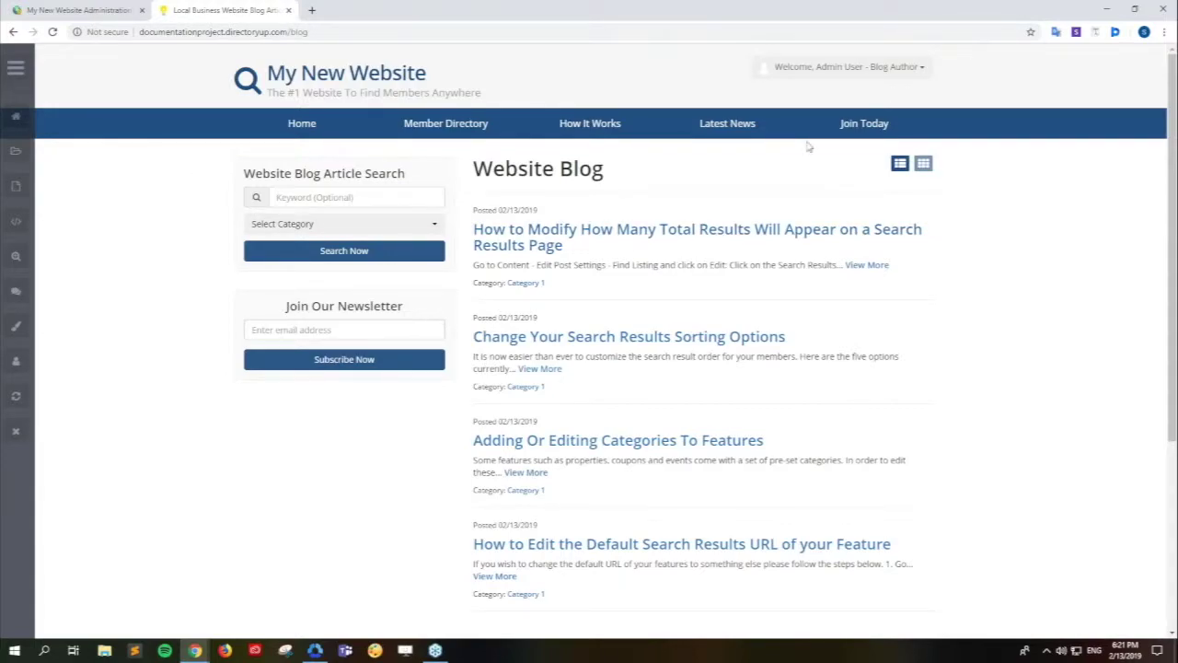
{"action": "left_click", "coordinate": [110, 13]}
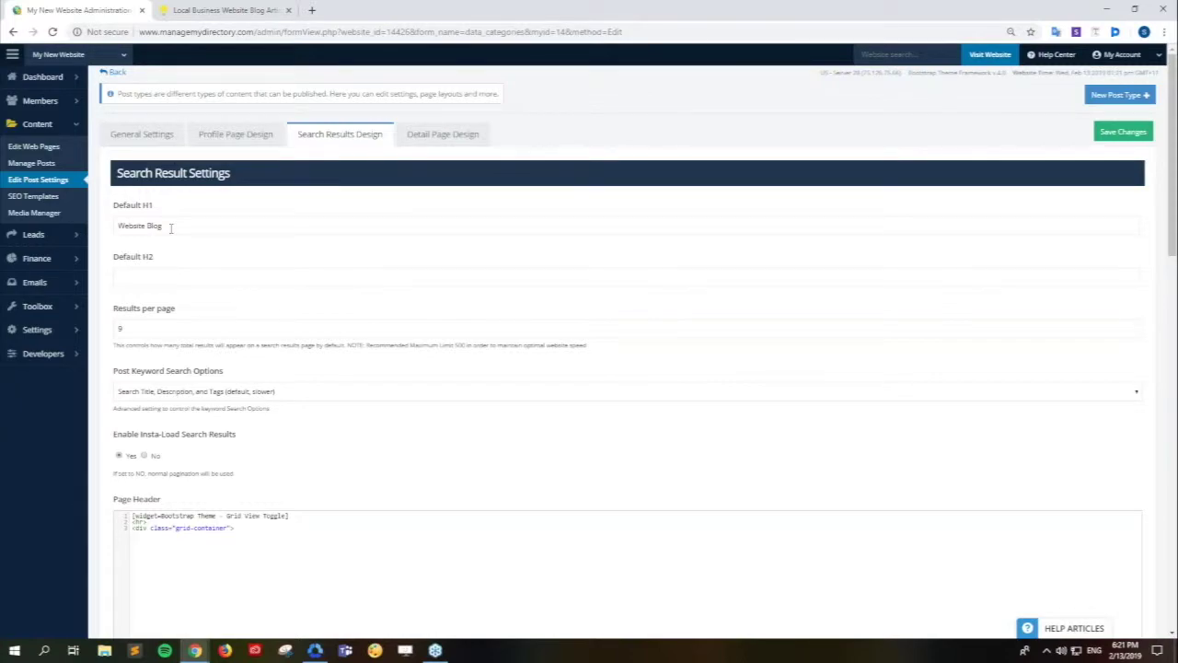
{"action": "left_click", "coordinate": [171, 228]}
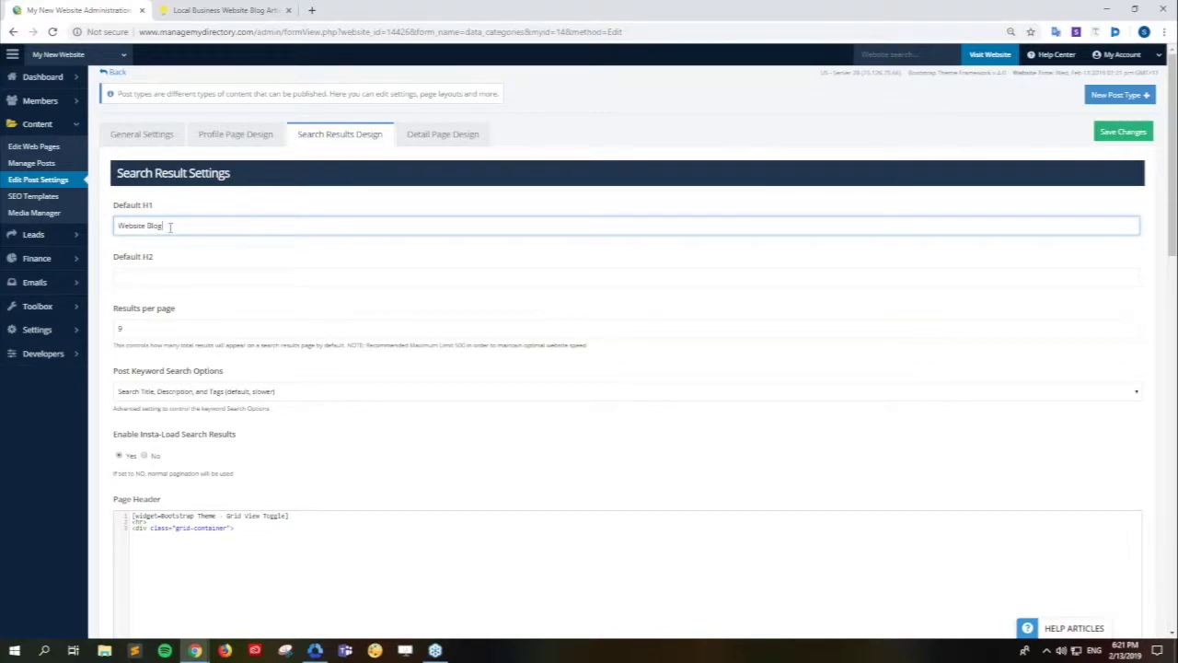
{"action": "left_click_drag", "start_coordinate": [164, 227], "coordinate": [146, 226]}
{"action": "key", "text": "BackSpace"}
{"action": "type", "text": "Leads"}
{"action": "type", "text": "rc"}
{"action": "type", "text": "h Results"}
{"action": "left_click", "coordinate": [1111, 135]}
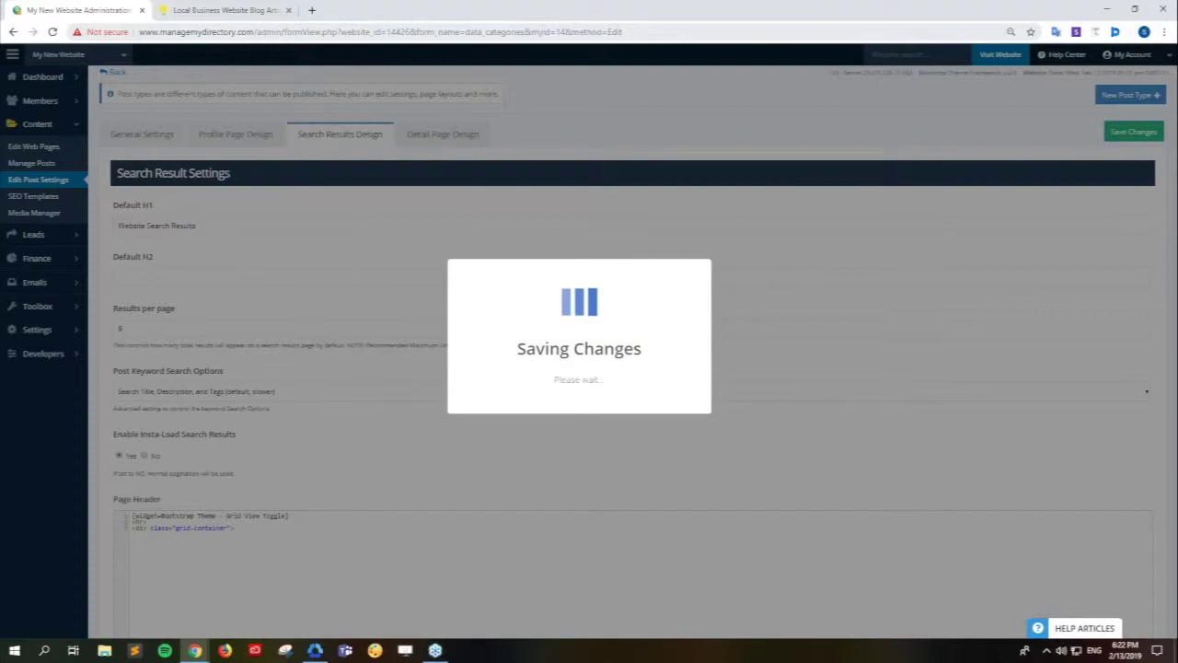
Reload the live blog page and check its main heading
{"action": "left_click", "coordinate": [258, 10]}
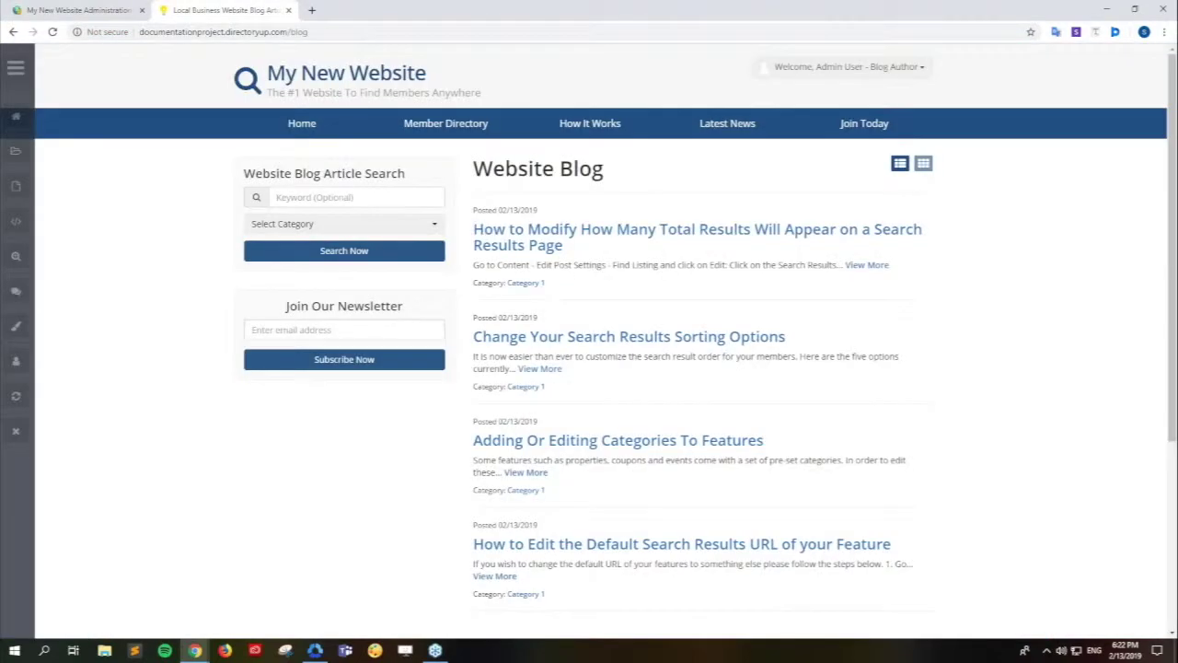
{"action": "left_click", "coordinate": [121, 13]}
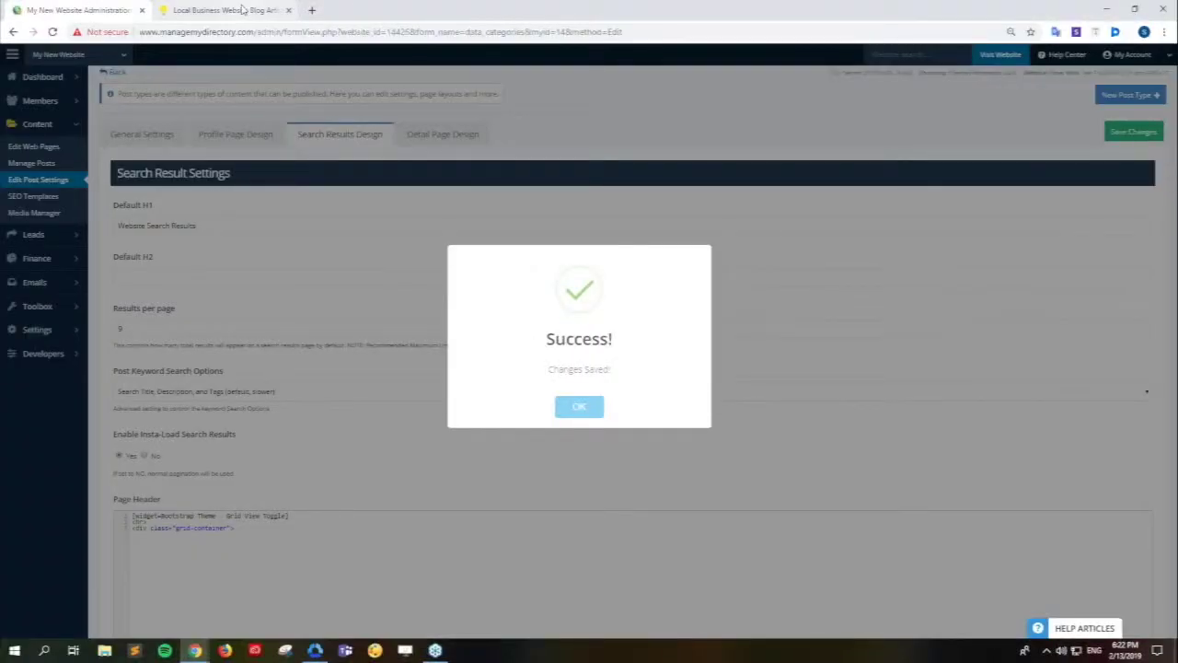
{"action": "left_click", "coordinate": [225, 10]}
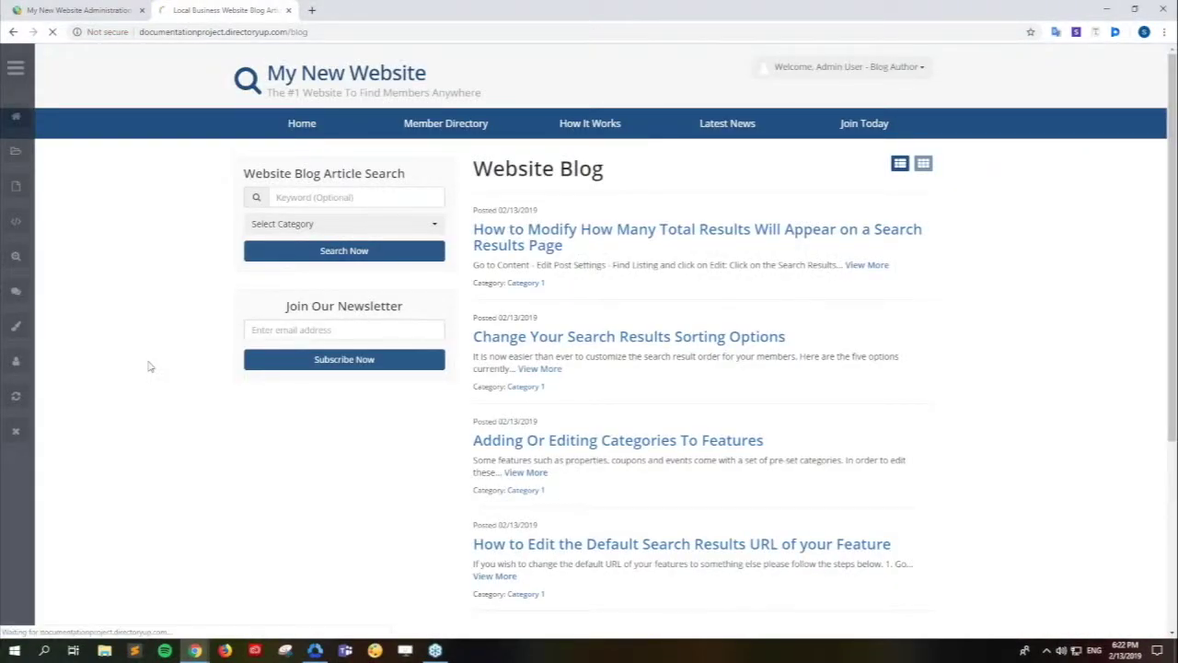
{"action": "key", "text": "F5"}
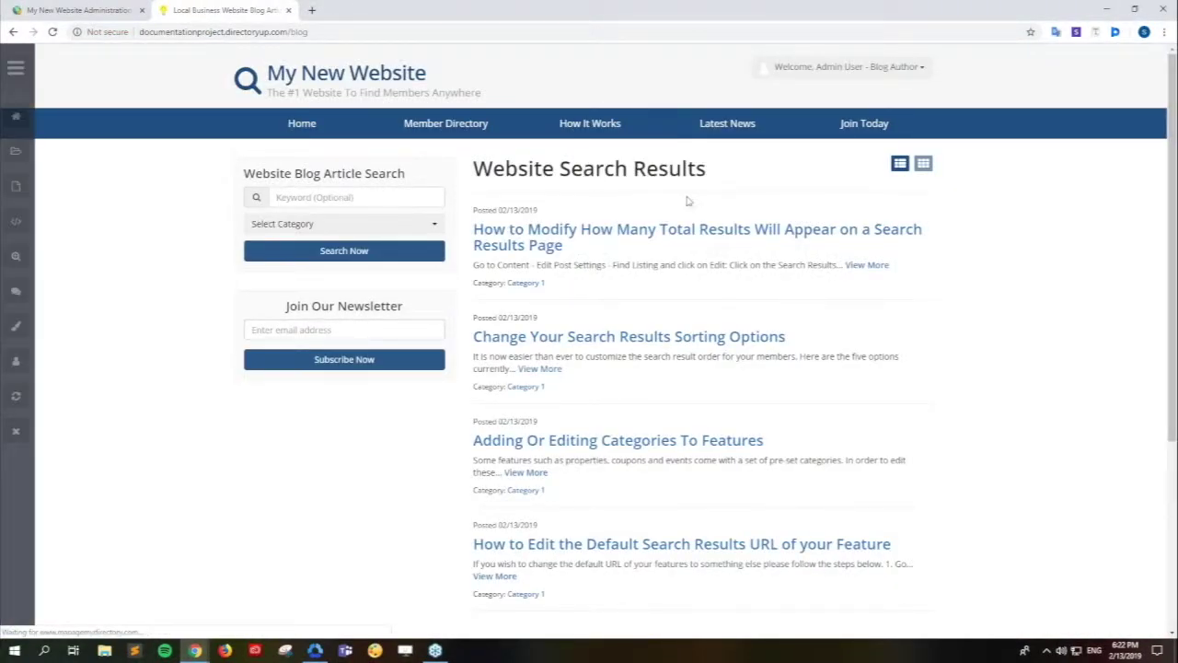
{"action": "left_click_drag", "start_coordinate": [704, 177], "coordinate": [516, 174]}
{"action": "triple_click", "coordinate": [491, 182]}
{"action": "left_click", "coordinate": [725, 182]}
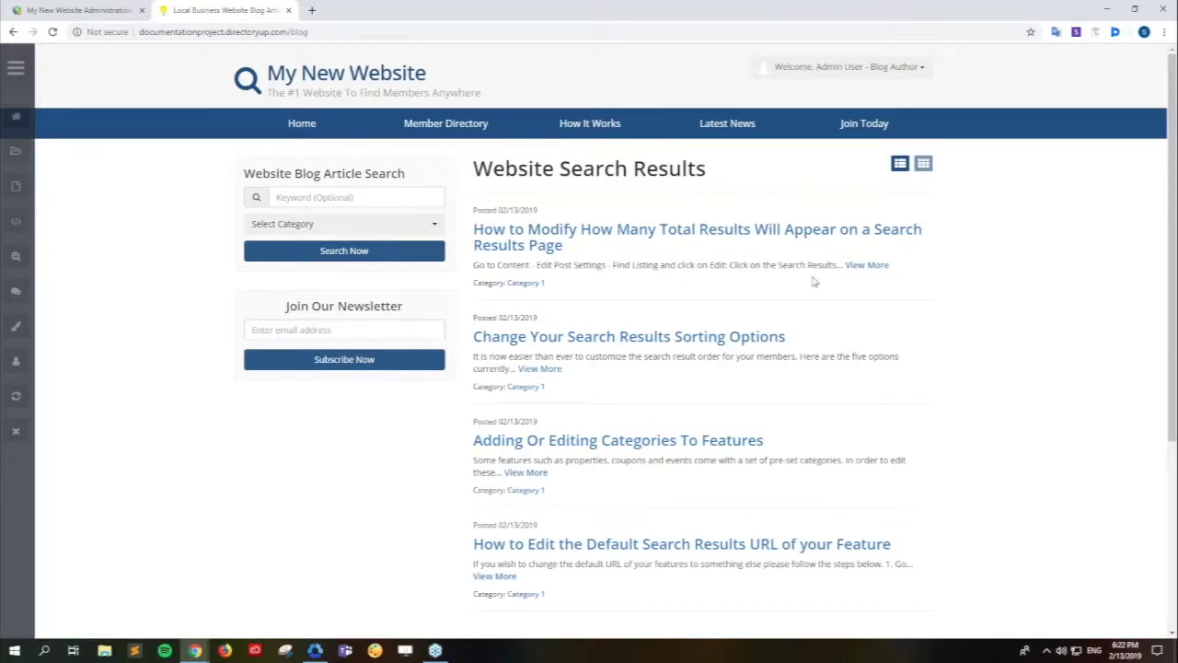
Dismiss the save confirmation, set the Default H2 to "Change it up!" and save the changes
{"action": "left_click", "coordinate": [83, 11]}
{"action": "left_click", "coordinate": [577, 407]}
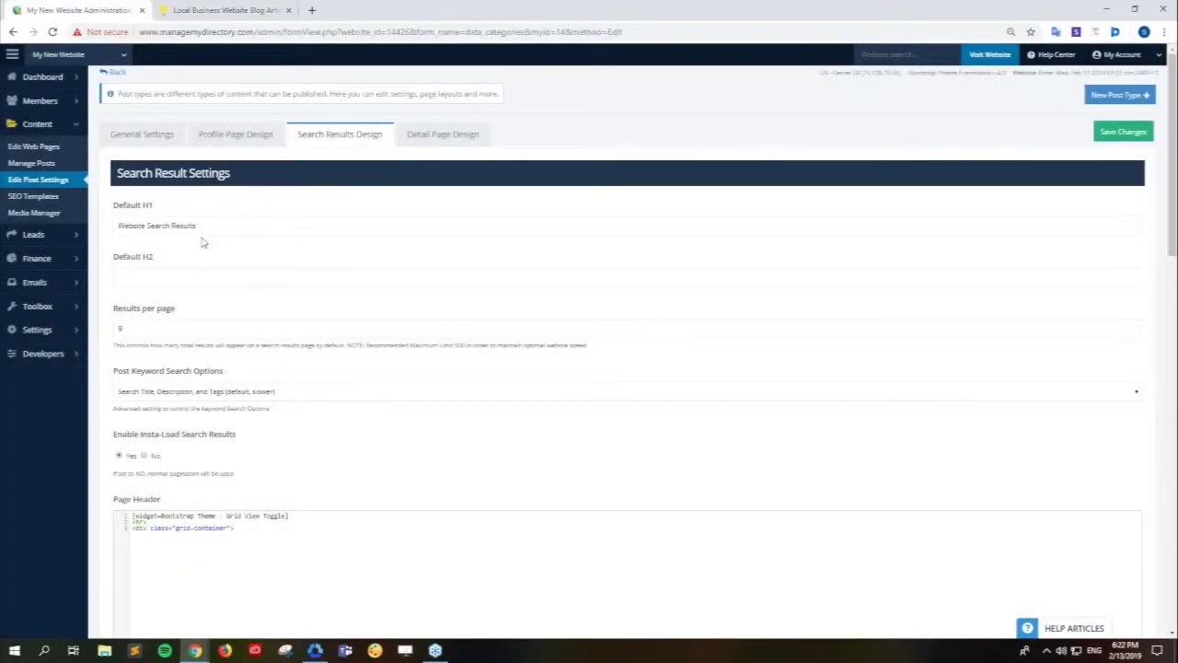
{"action": "left_click", "coordinate": [187, 279]}
{"action": "type", "text": "Change it up!"}
{"action": "left_click", "coordinate": [1112, 131]}
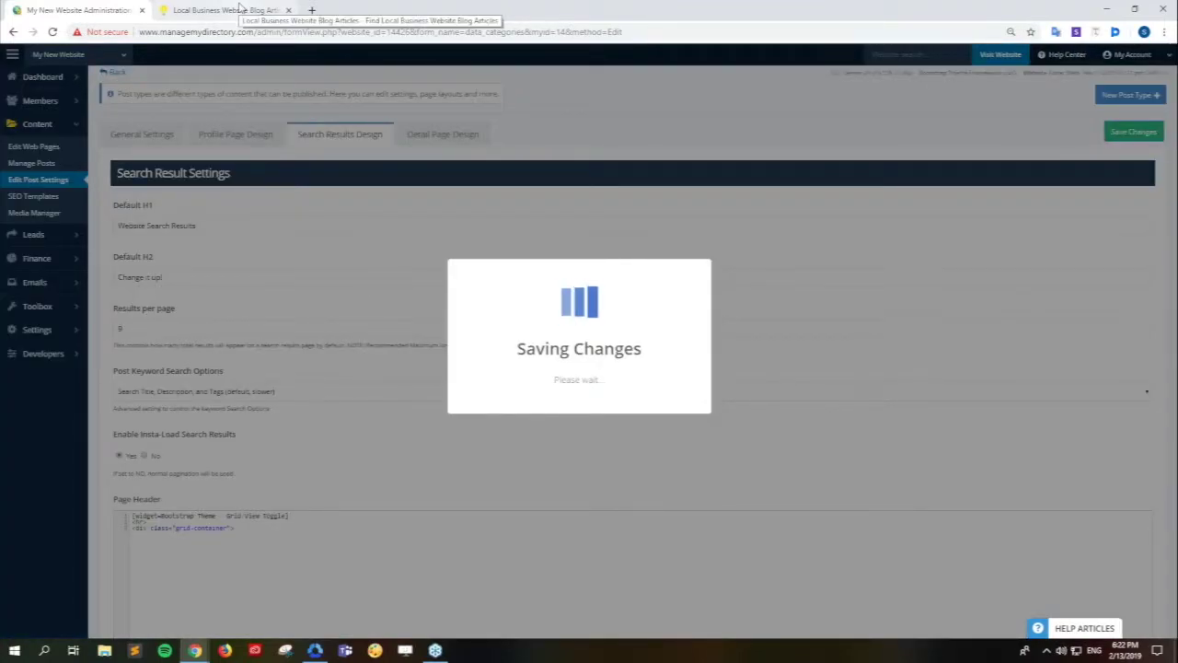
Reload the live blog page and check the subheading under the main heading, dismissing the save confirmation in the admin
{"action": "left_click", "coordinate": [226, 10]}
{"action": "key", "text": "F5"}
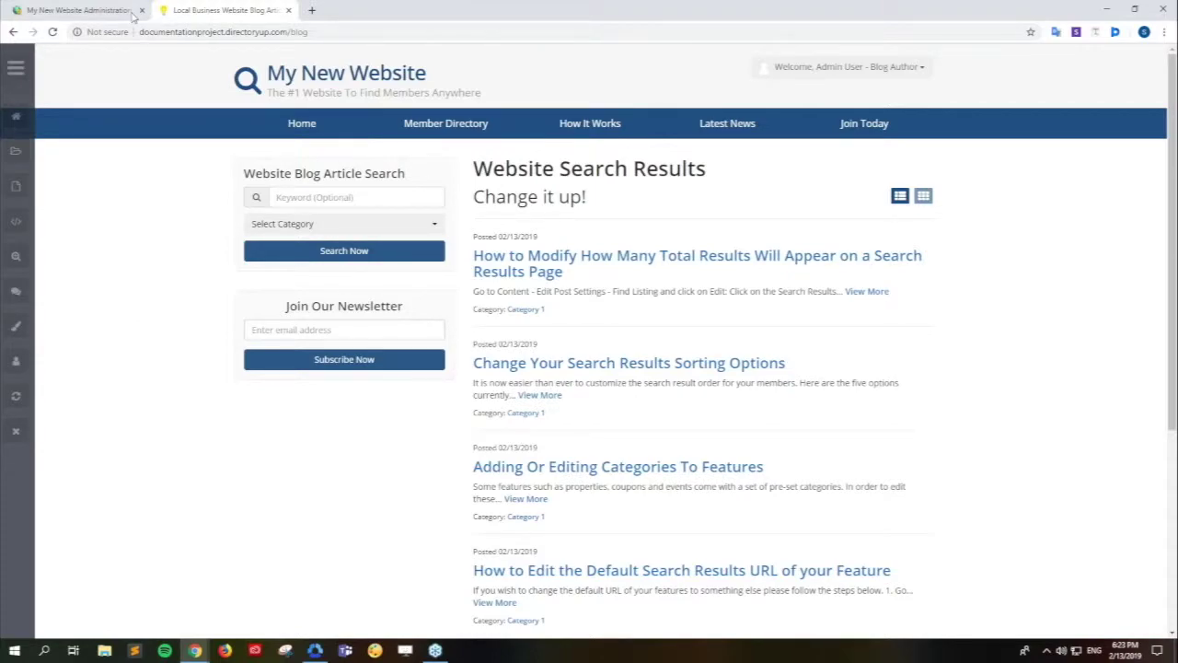
{"action": "left_click", "coordinate": [95, 15]}
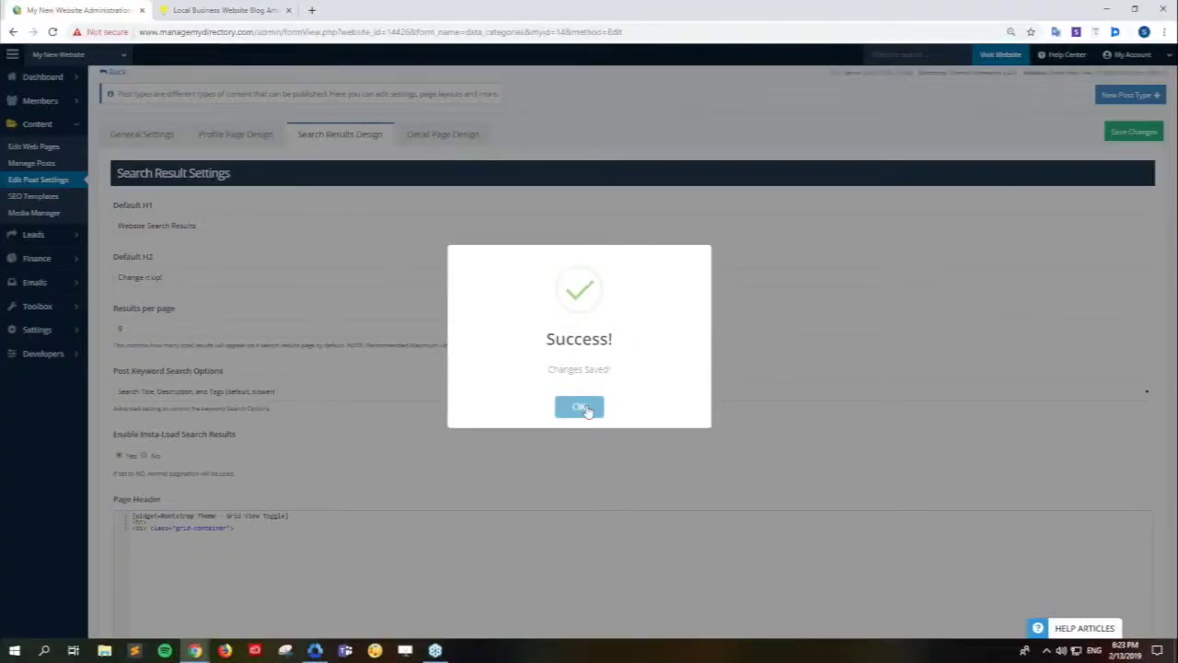
{"action": "left_click", "coordinate": [574, 405]}
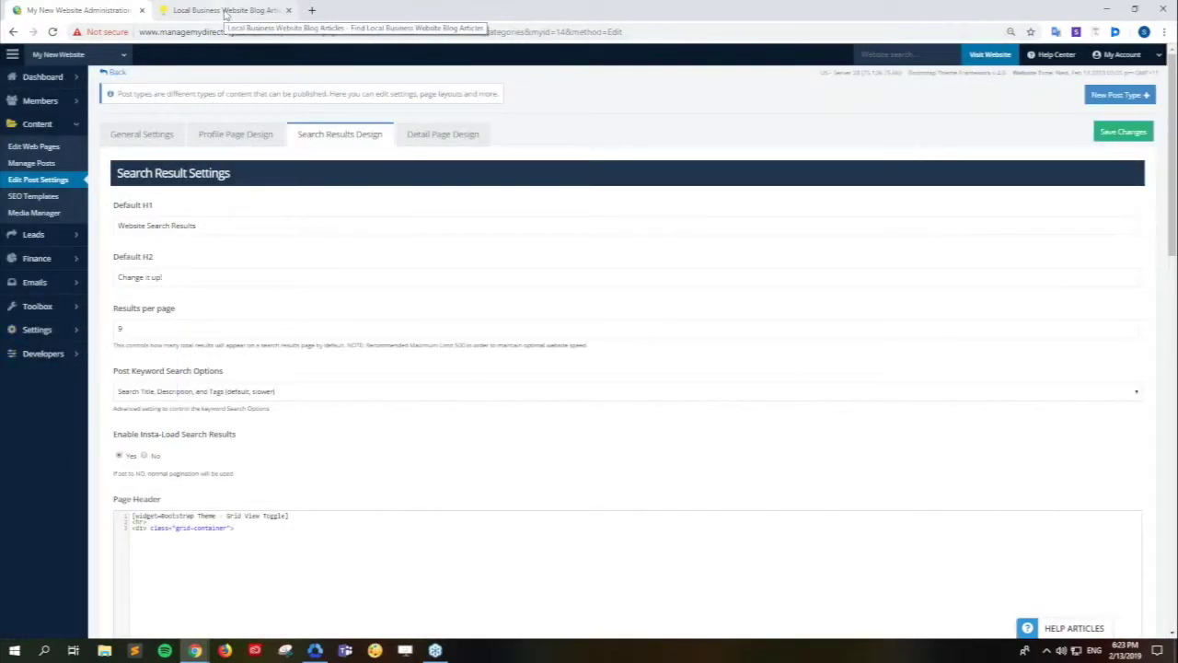
{"action": "left_click", "coordinate": [225, 11]}
{"action": "left_click_drag", "start_coordinate": [585, 196], "coordinate": [475, 197]}
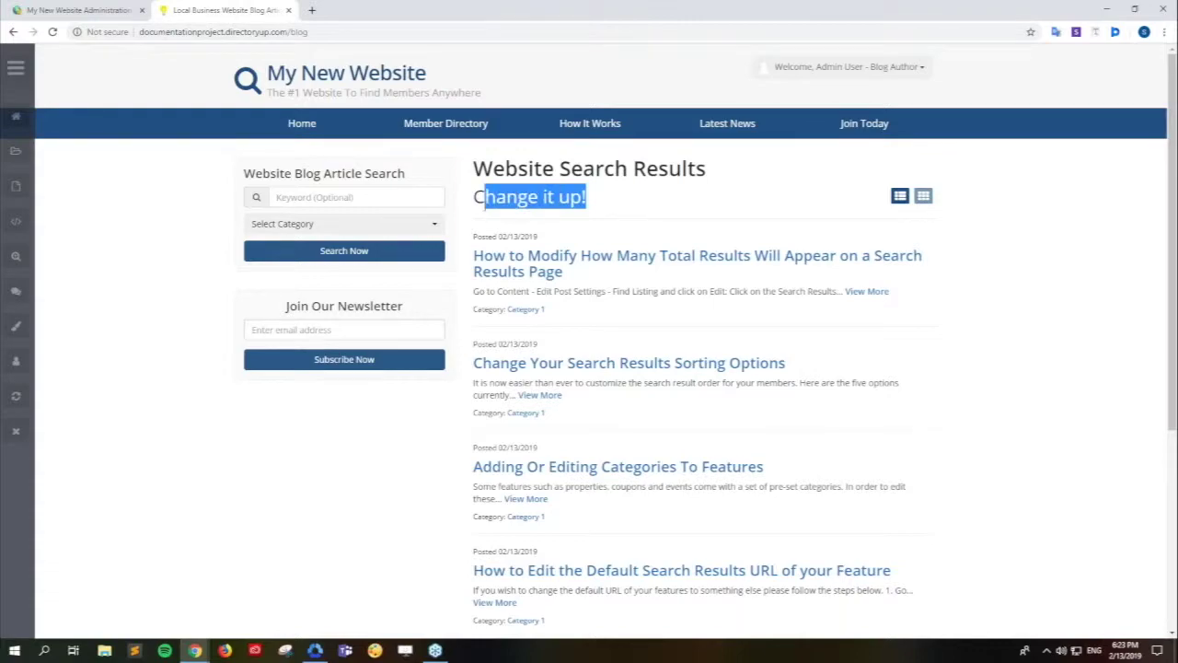
{"action": "left_click", "coordinate": [615, 199]}
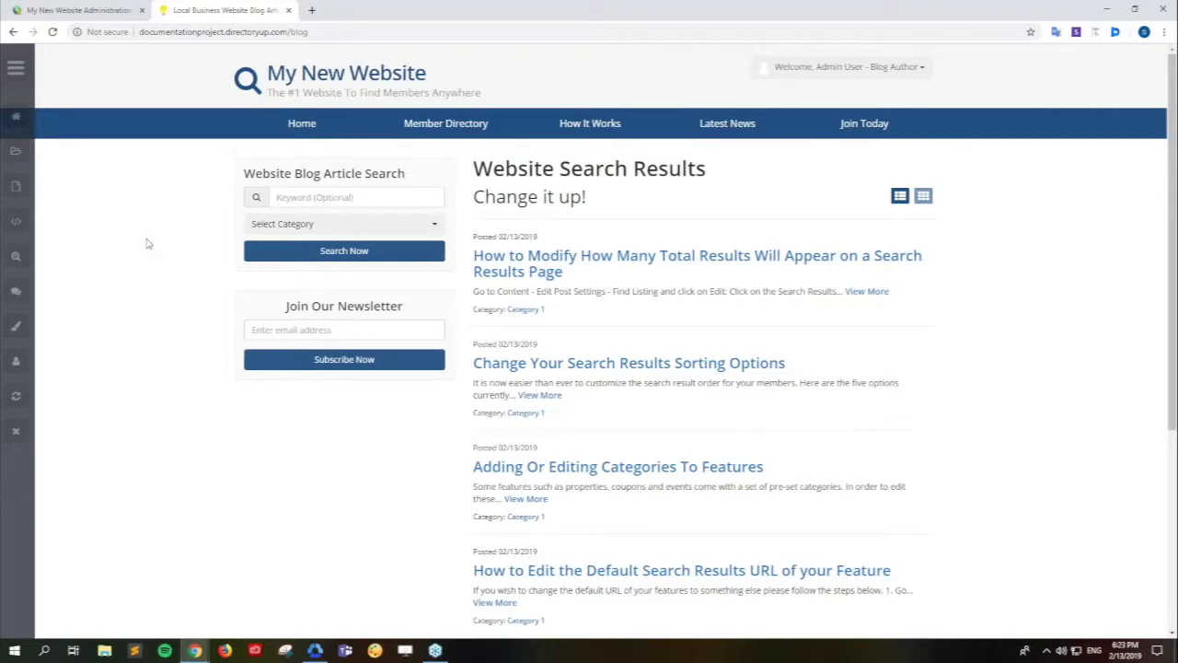
Review how many articles the live blog page lists, set Results per page to 2 and save the changes
{"action": "key", "text": "ctrl+Tab"}
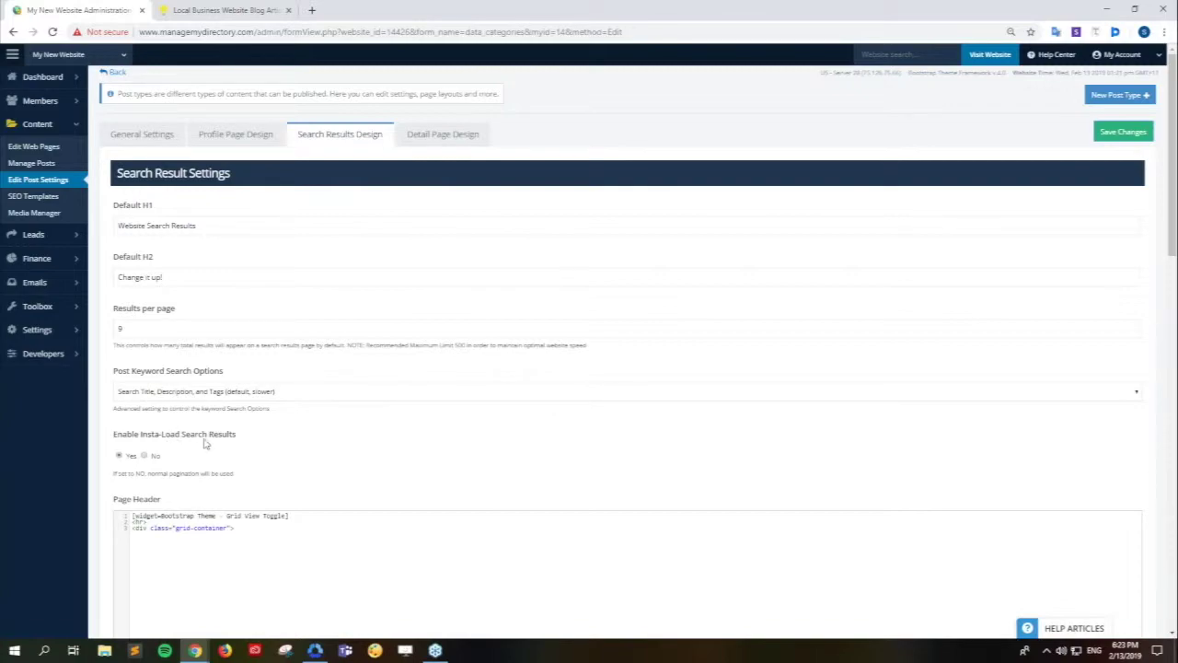
{"action": "left_click", "coordinate": [120, 328]}
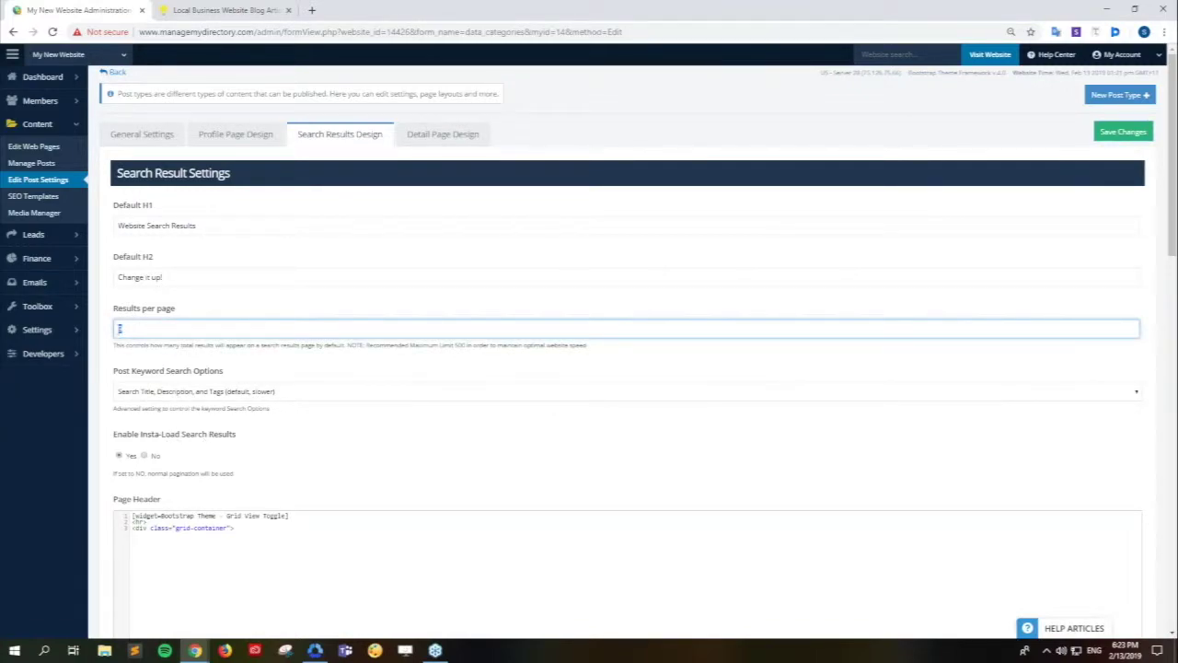
{"action": "left_click", "coordinate": [210, 13]}
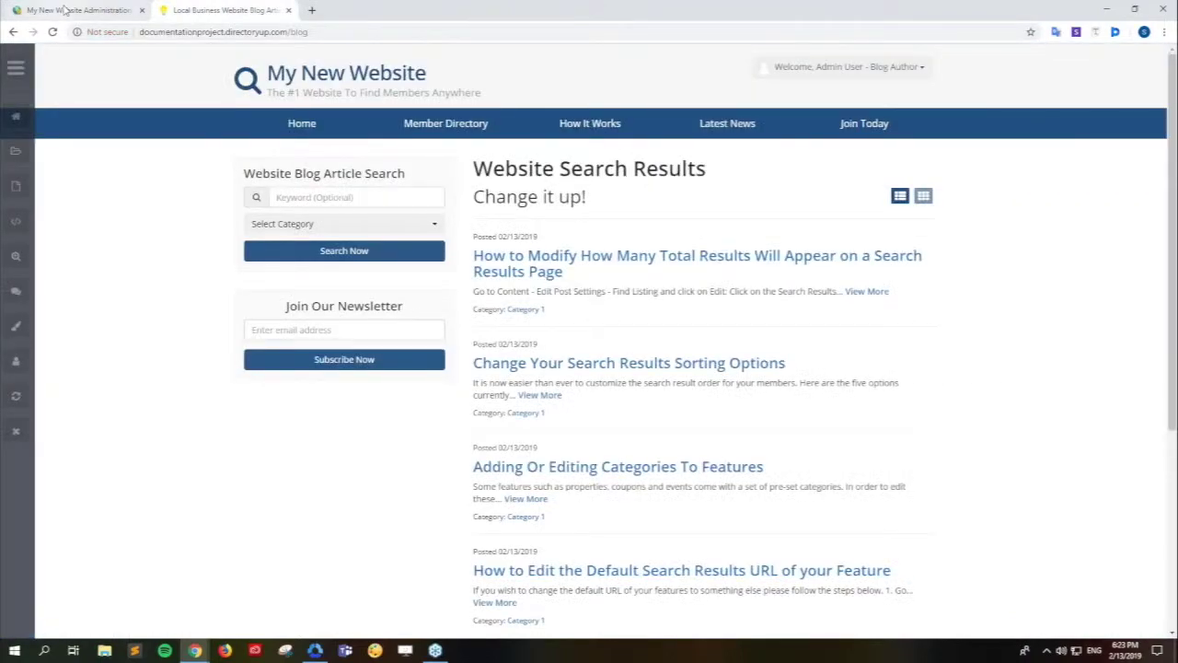
{"action": "left_click", "coordinate": [65, 10]}
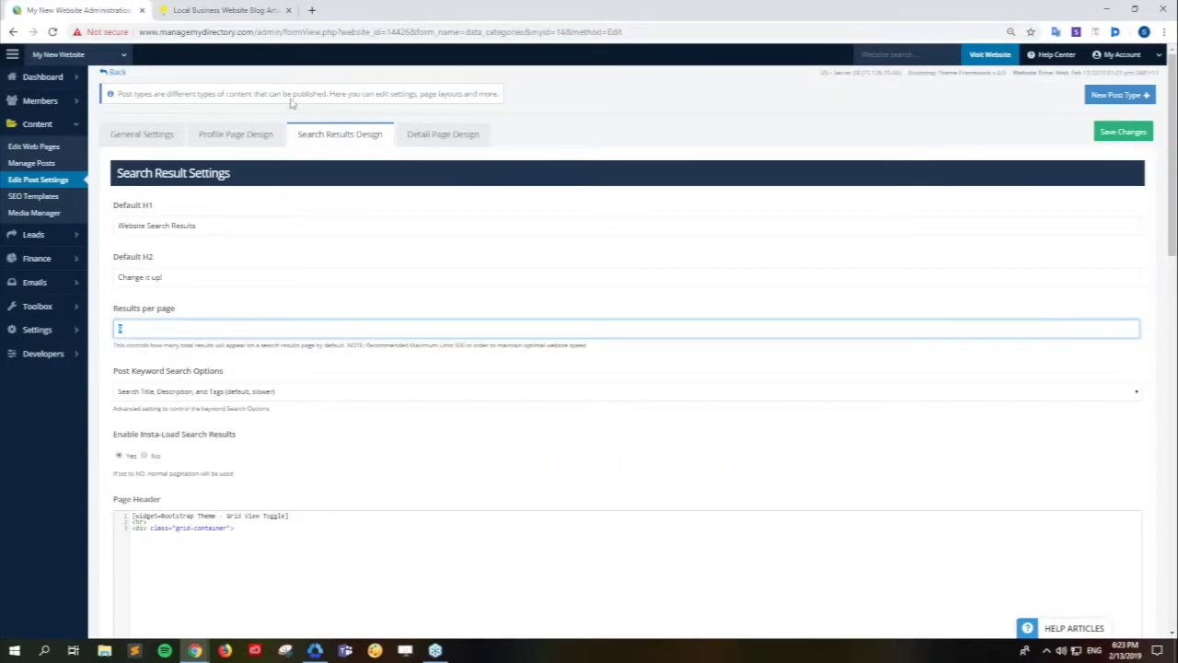
{"action": "left_click", "coordinate": [245, 10]}
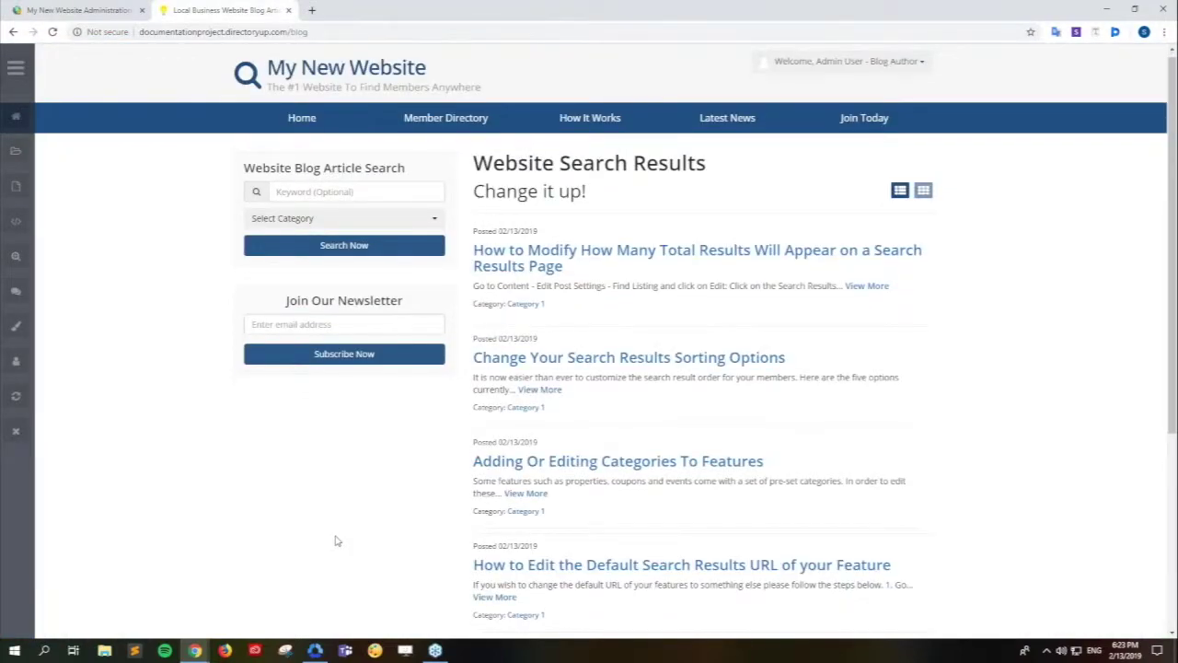
{"action": "scroll", "coordinate": [334, 541], "scroll_direction": "down", "scroll_amount": 3}
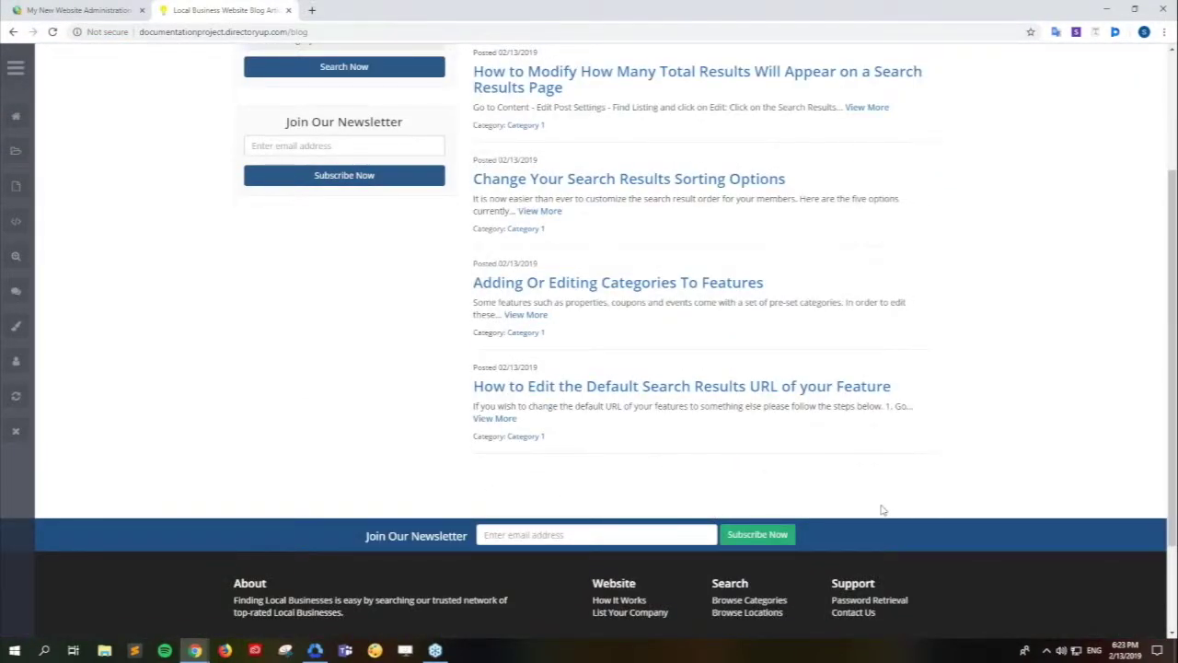
{"action": "scroll", "coordinate": [401, 424], "scroll_direction": "up", "scroll_amount": 10}
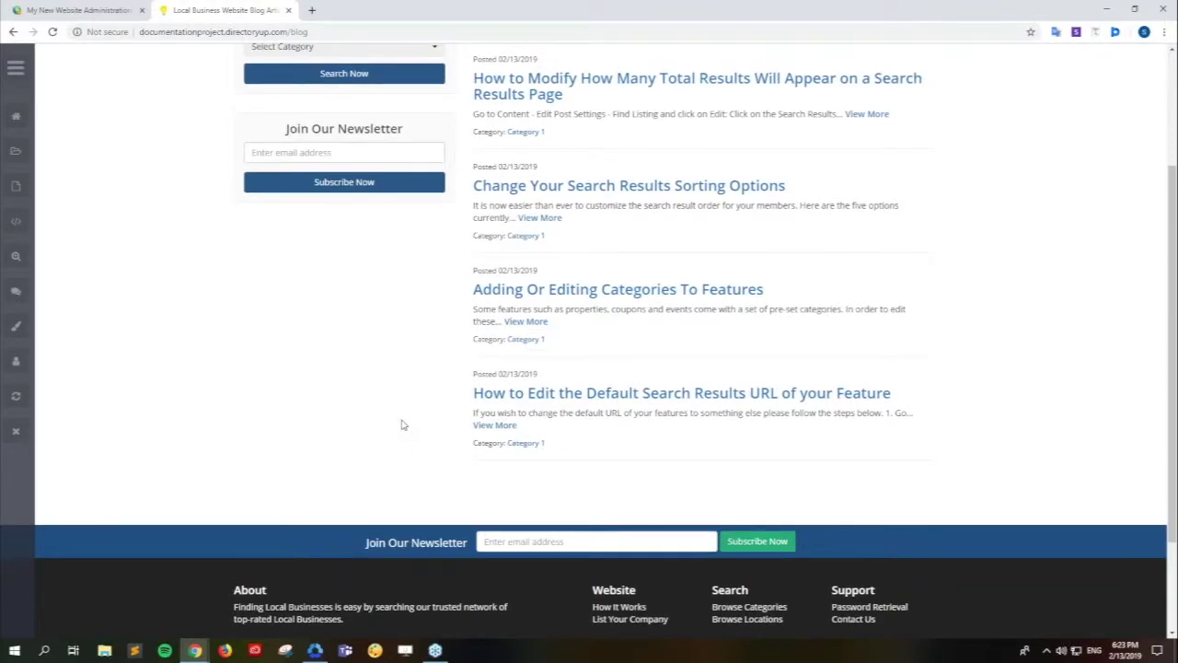
{"action": "key", "text": "ctrl+shift+Tab"}
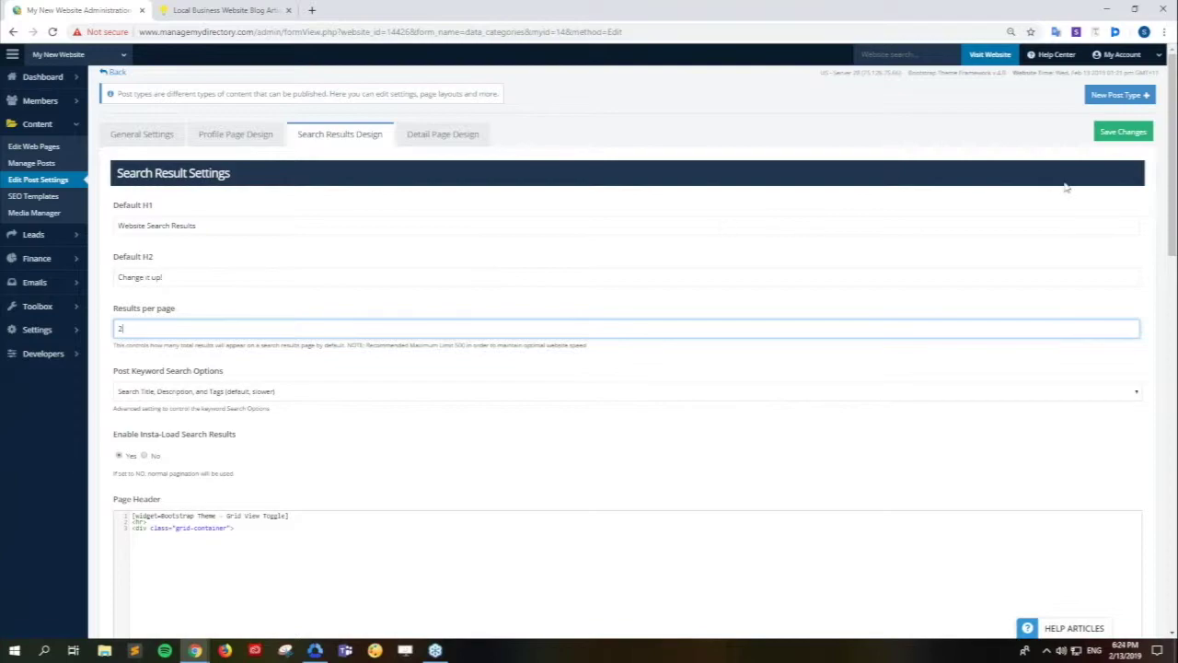
{"action": "left_click", "coordinate": [1123, 132]}
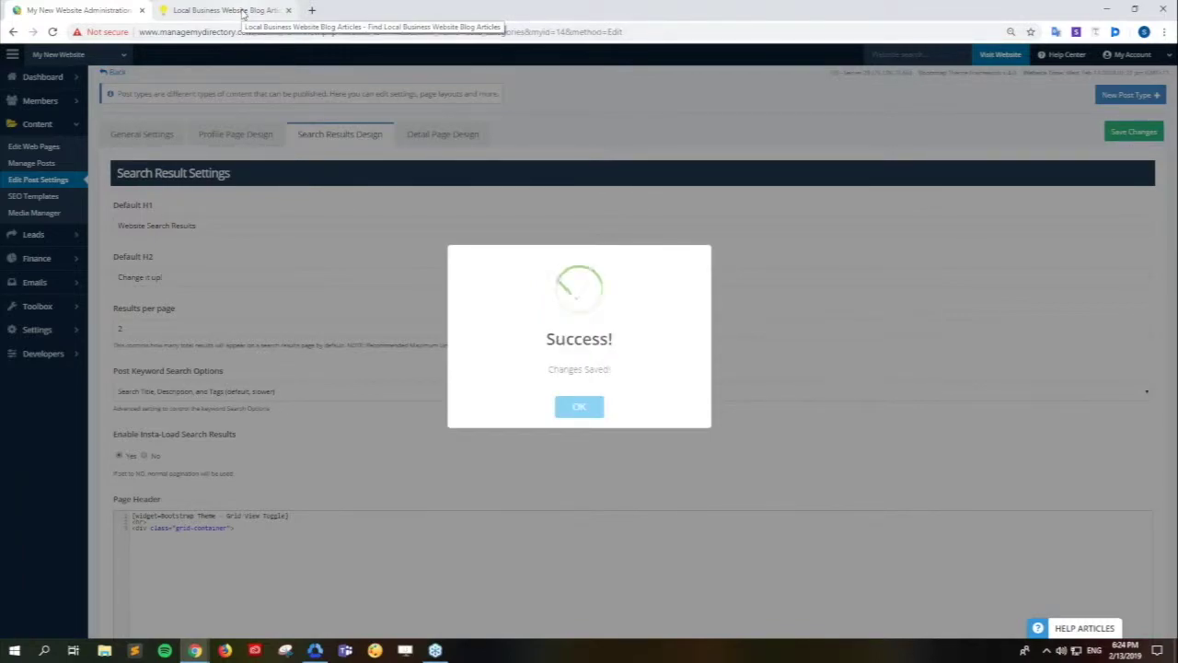
Reload the live blog page and load more results to check the per-page limit
{"action": "left_click", "coordinate": [242, 12]}
{"action": "key", "text": "F5"}
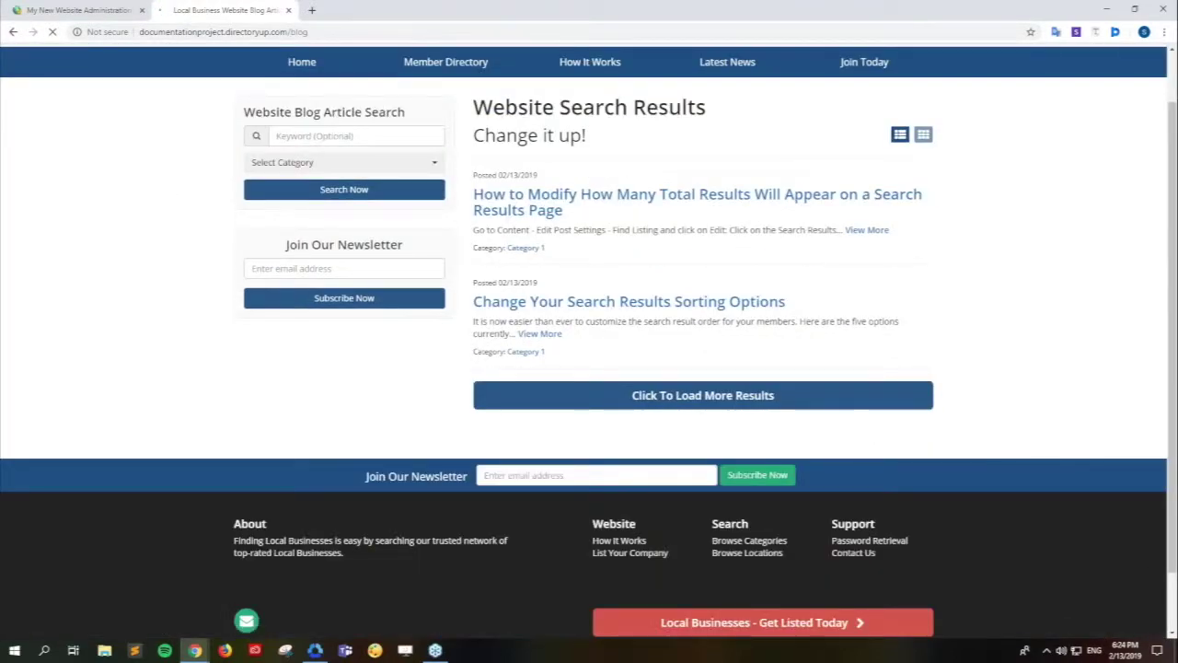
{"action": "left_click", "coordinate": [866, 397]}
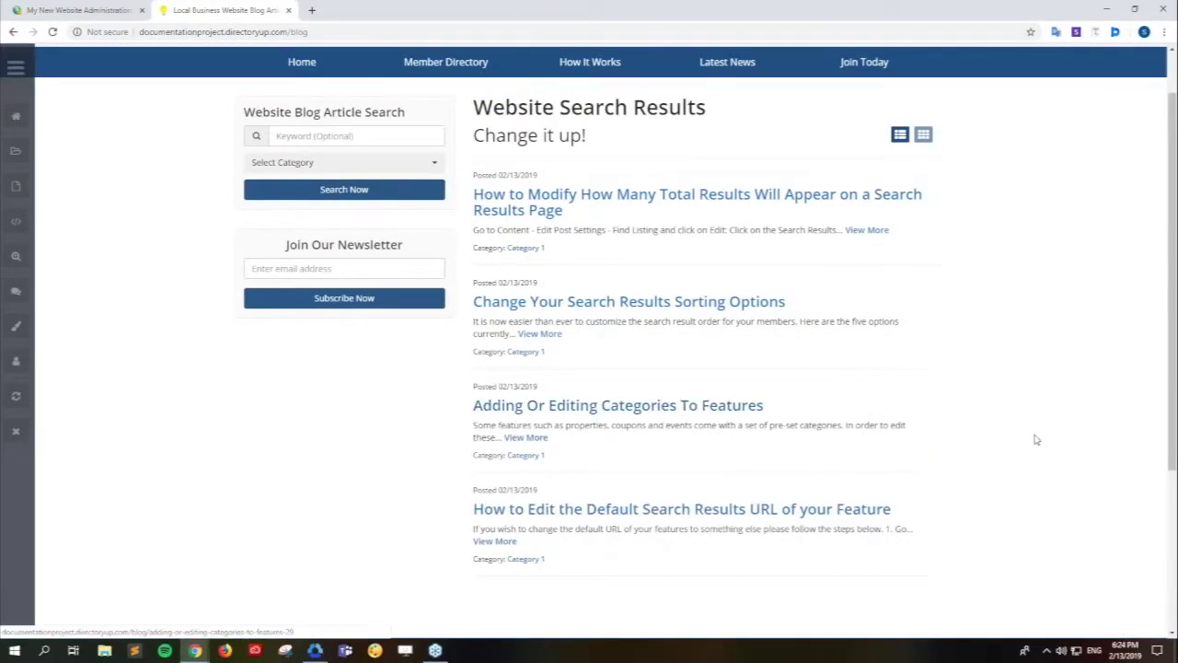
{"action": "scroll", "coordinate": [1034, 440], "scroll_direction": "down", "scroll_amount": 1}
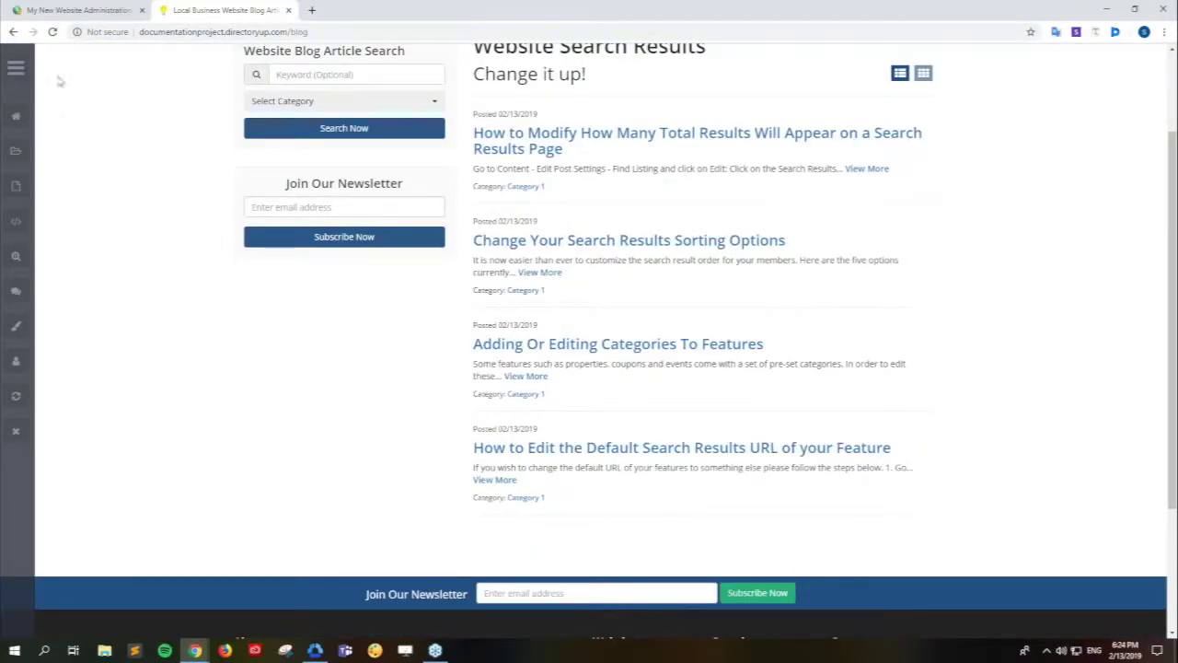
Dismiss the save confirmation, set Enable Insta-Load Search Results to No and save the changes
{"action": "left_click", "coordinate": [78, 10]}
{"action": "left_click", "coordinate": [578, 408]}
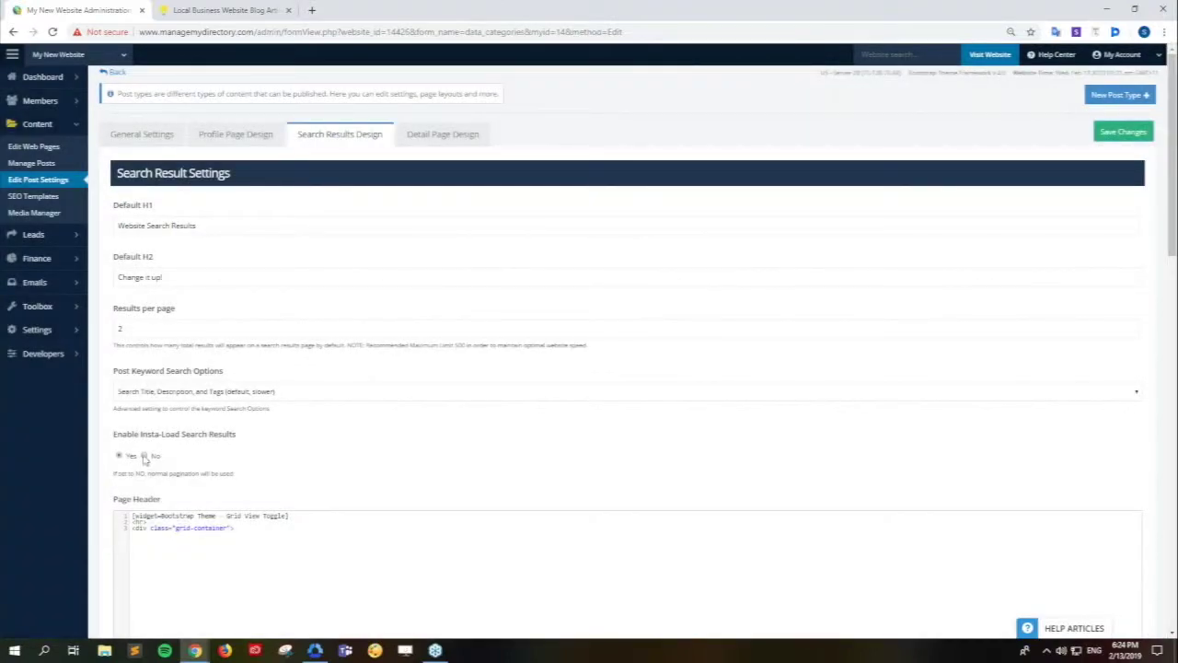
{"action": "left_click", "coordinate": [144, 457]}
{"action": "left_click", "coordinate": [1125, 134]}
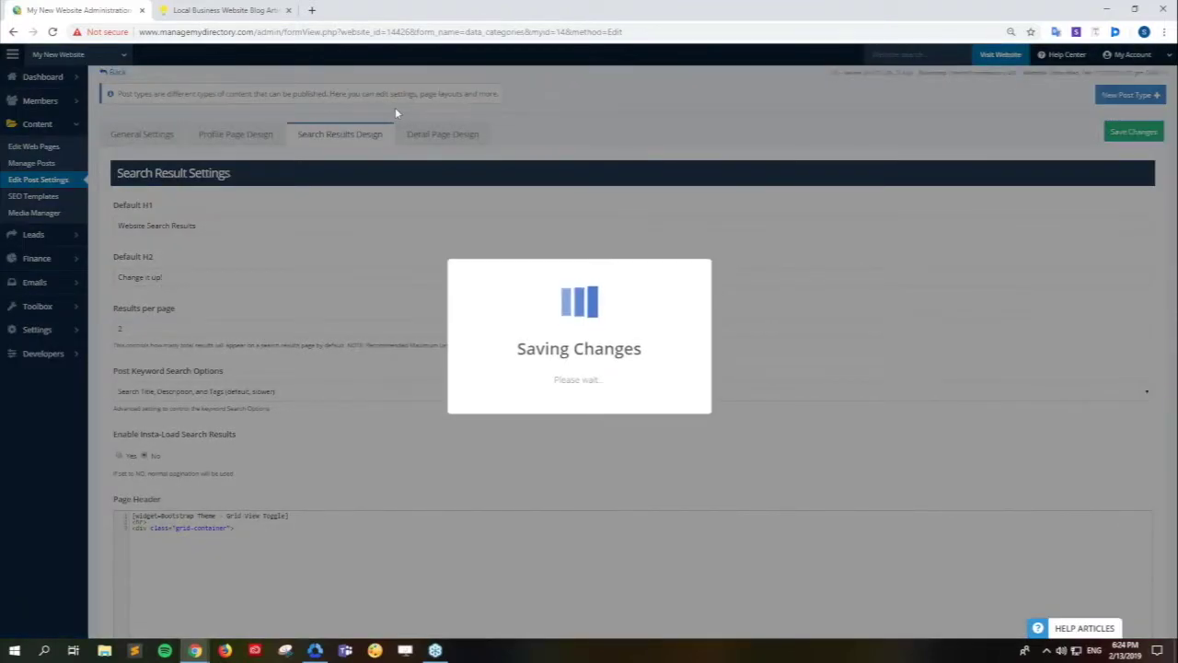
Reload the live blog page and go to page 2 and back to page 1 to check the pagination
{"action": "left_click", "coordinate": [248, 11]}
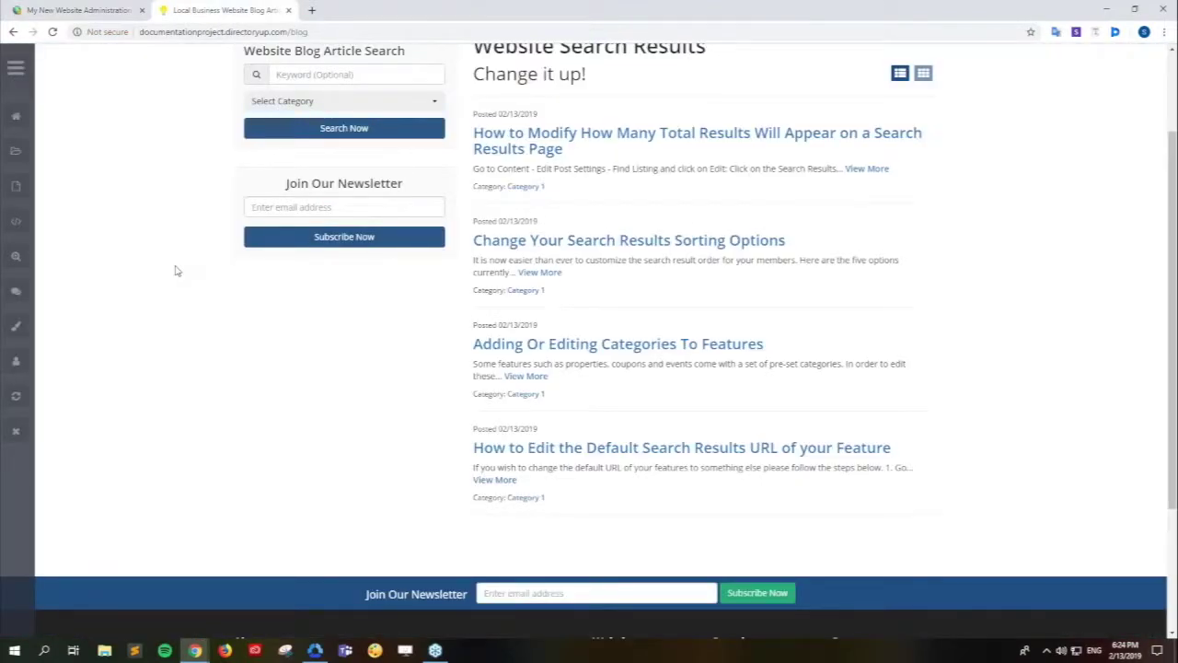
{"action": "key", "text": "F5"}
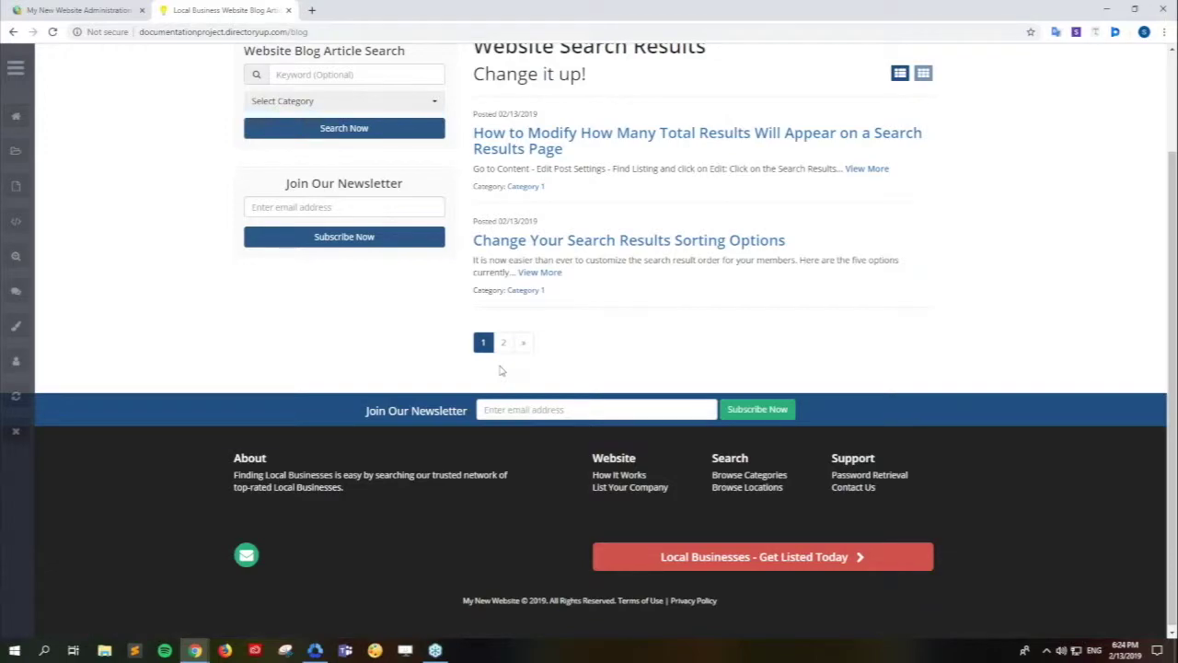
{"action": "scroll", "coordinate": [502, 370], "scroll_direction": "up", "scroll_amount": 1}
{"action": "left_click", "coordinate": [522, 405]}
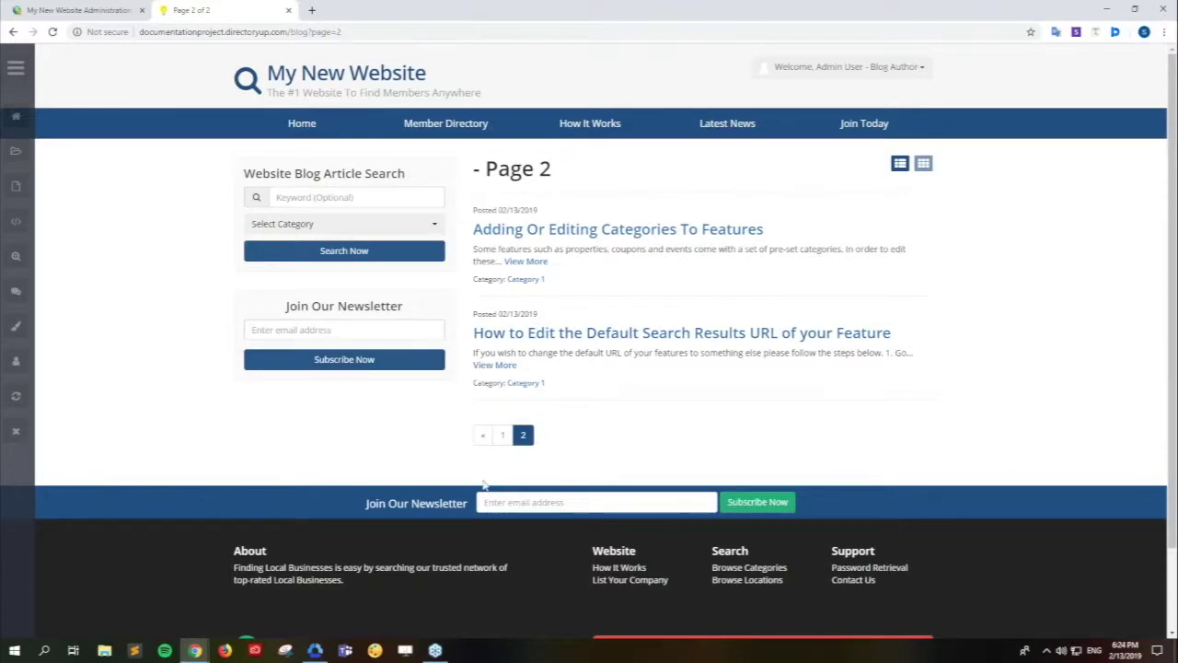
{"action": "left_click", "coordinate": [503, 436]}
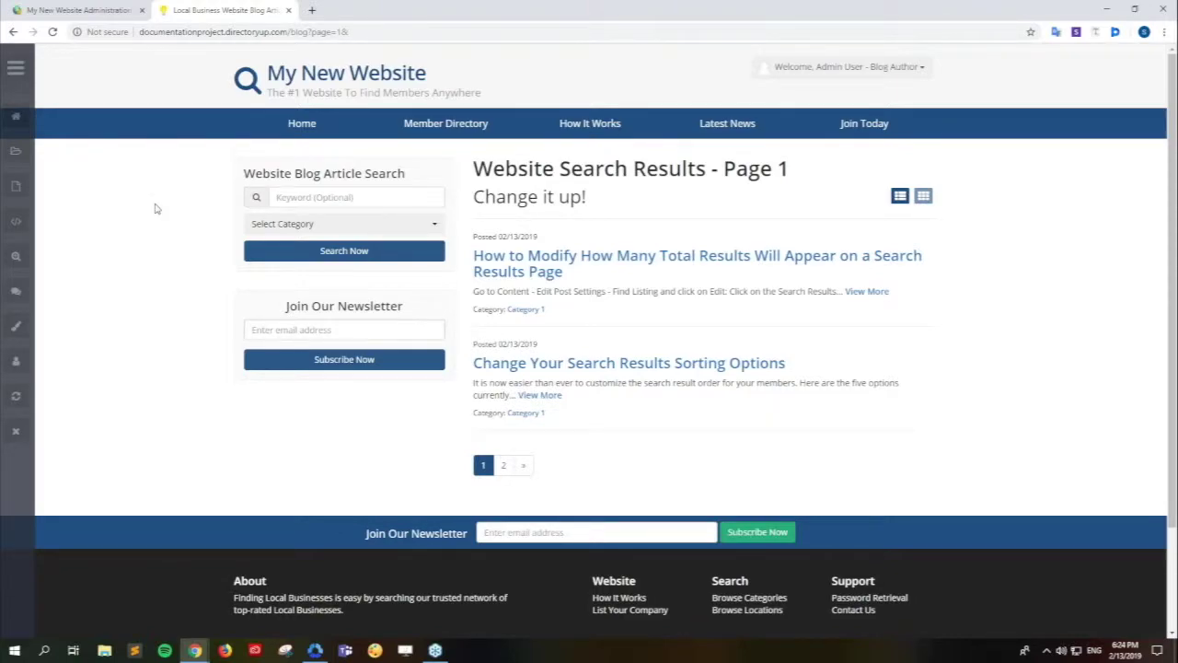
Compare the admin settings with the live blog page, set Enable Insta-Load Search Results to Yes, save and dismiss the confirmation
{"action": "left_click", "coordinate": [92, 10]}
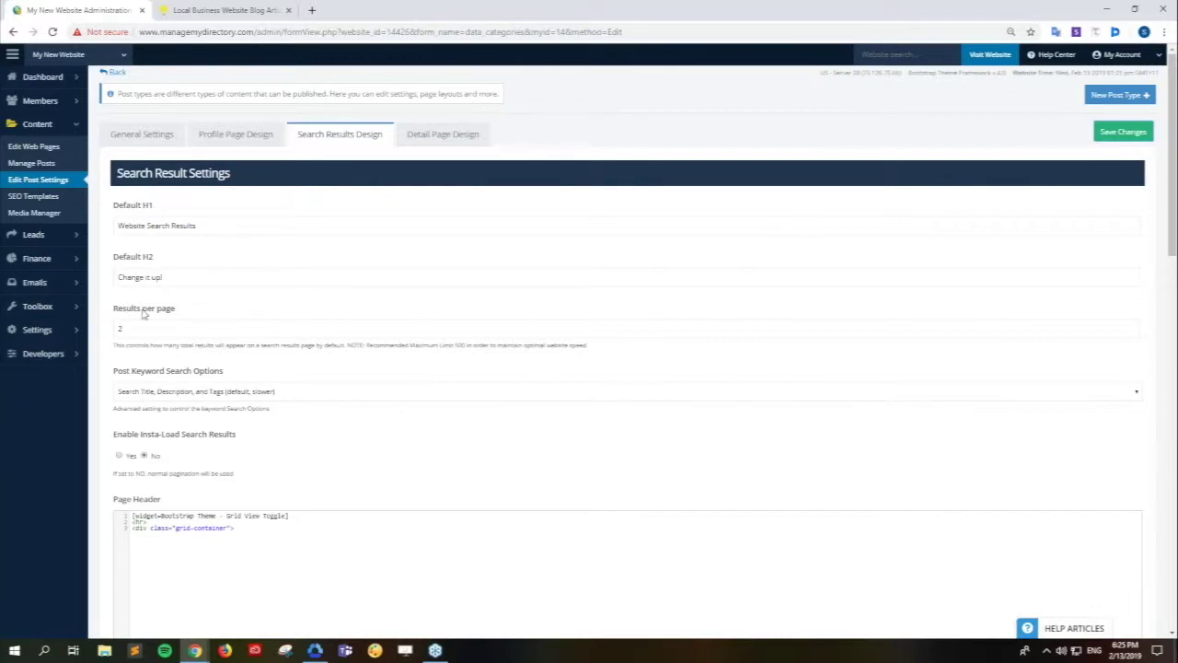
{"action": "left_click", "coordinate": [221, 13]}
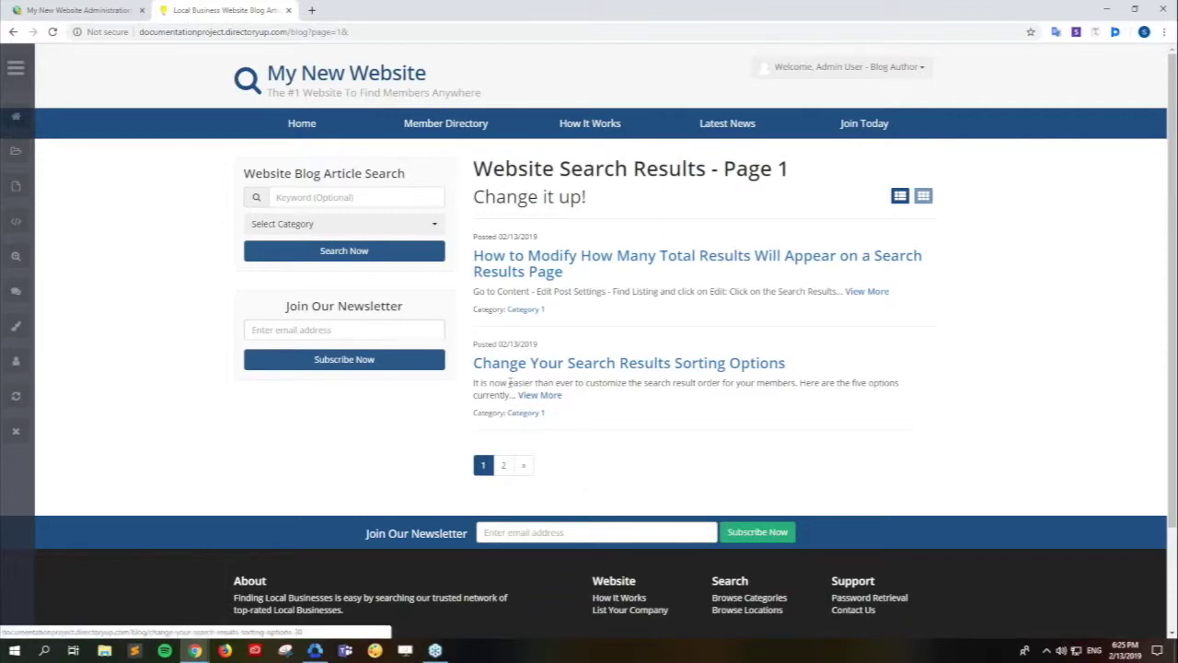
{"action": "left_click", "coordinate": [85, 9]}
{"action": "left_click", "coordinate": [1123, 131]}
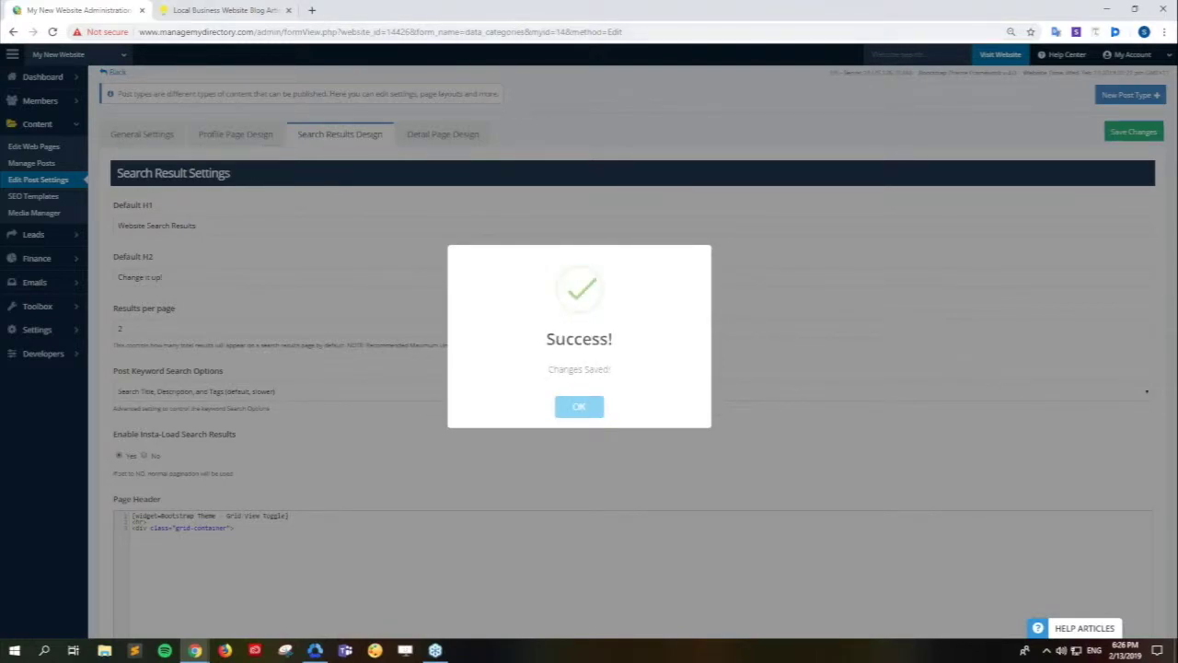
{"action": "left_click", "coordinate": [589, 407]}
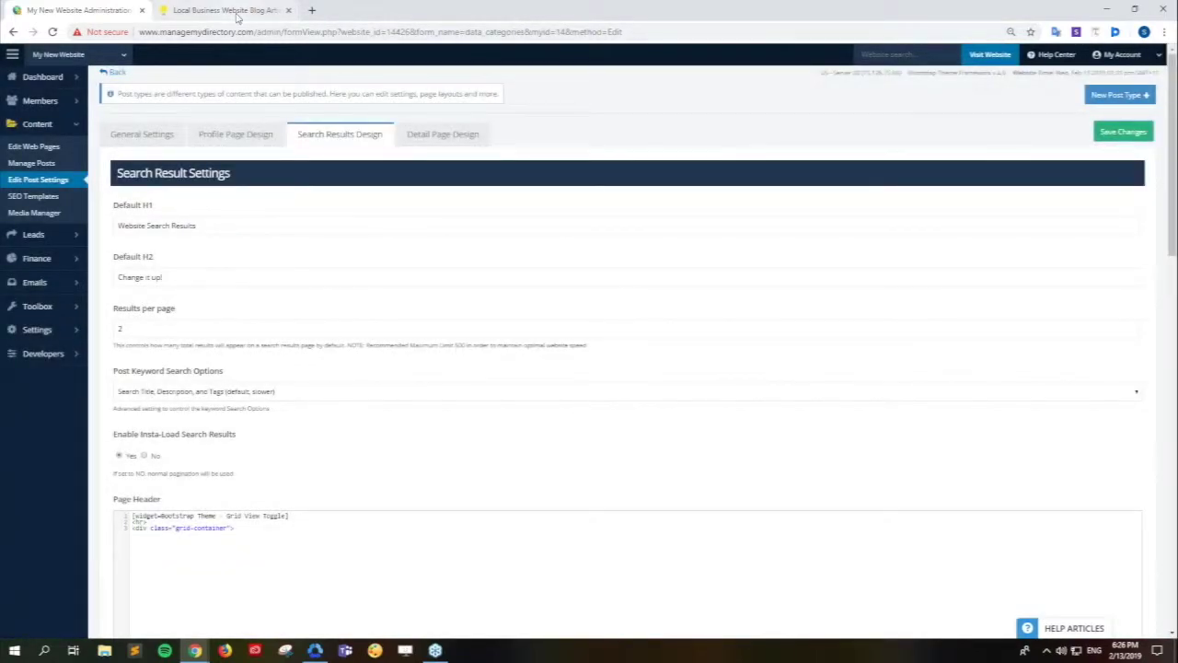
Reload the live blog page and load more results to check the insta-load behaviour
{"action": "left_click", "coordinate": [221, 10]}
{"action": "left_click", "coordinate": [53, 32]}
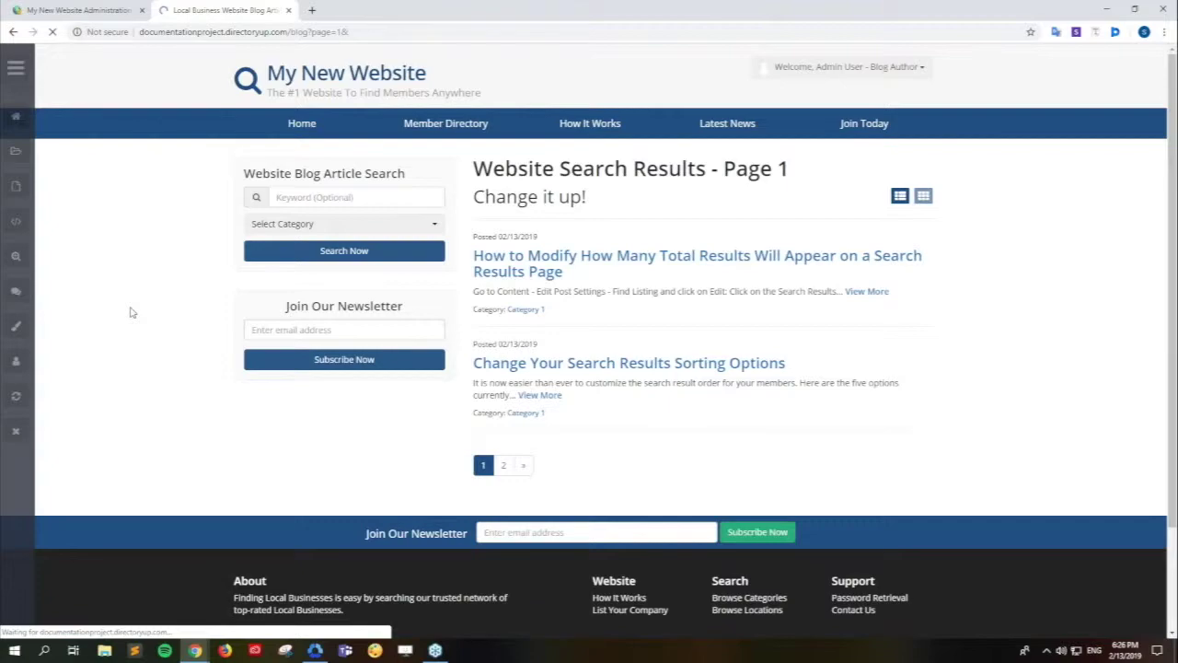
{"action": "left_click", "coordinate": [796, 469]}
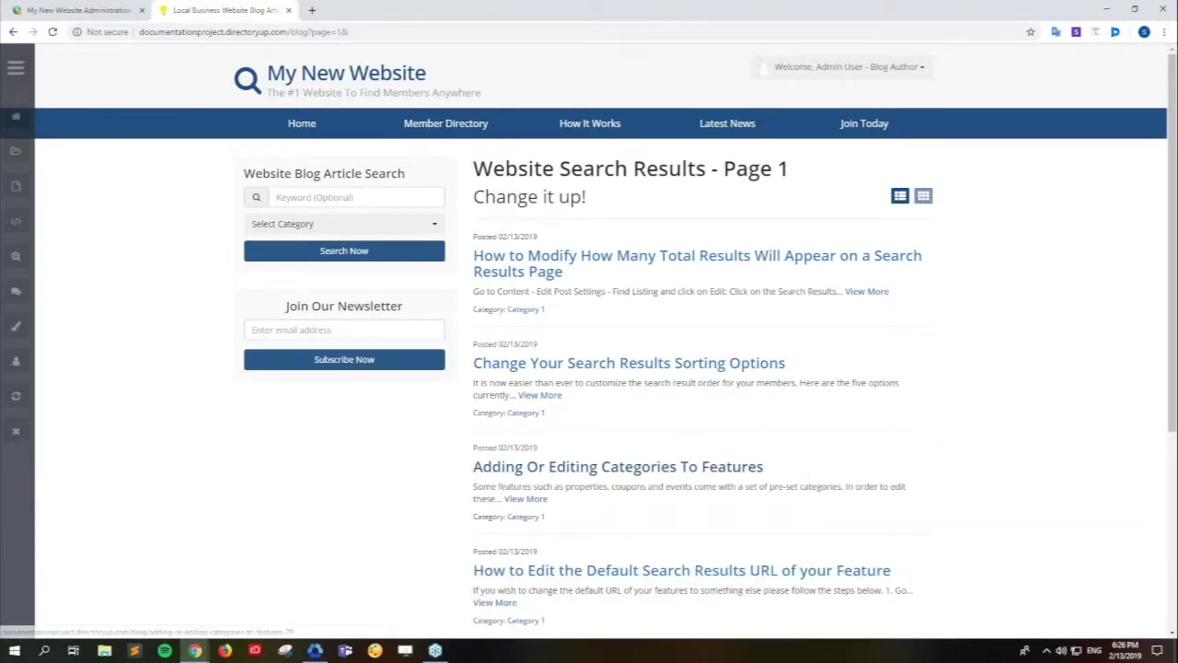
{"action": "scroll", "coordinate": [1018, 400], "scroll_direction": "down", "scroll_amount": 2}
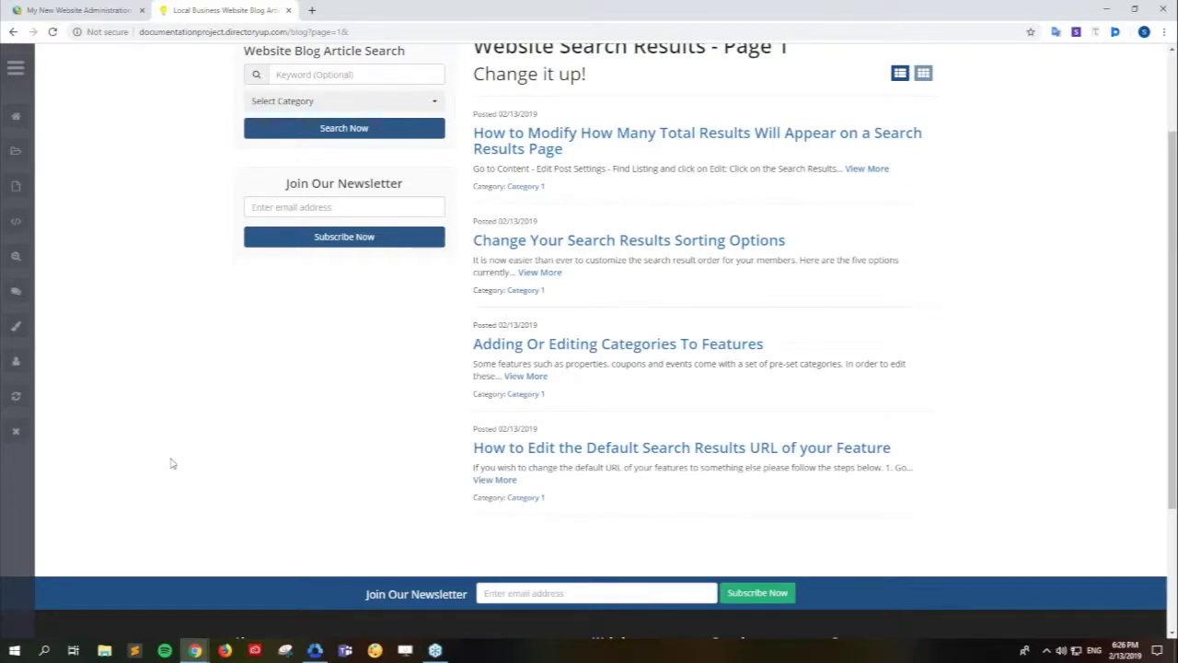
{"action": "scroll", "coordinate": [165, 454], "scroll_direction": "up", "scroll_amount": 1}
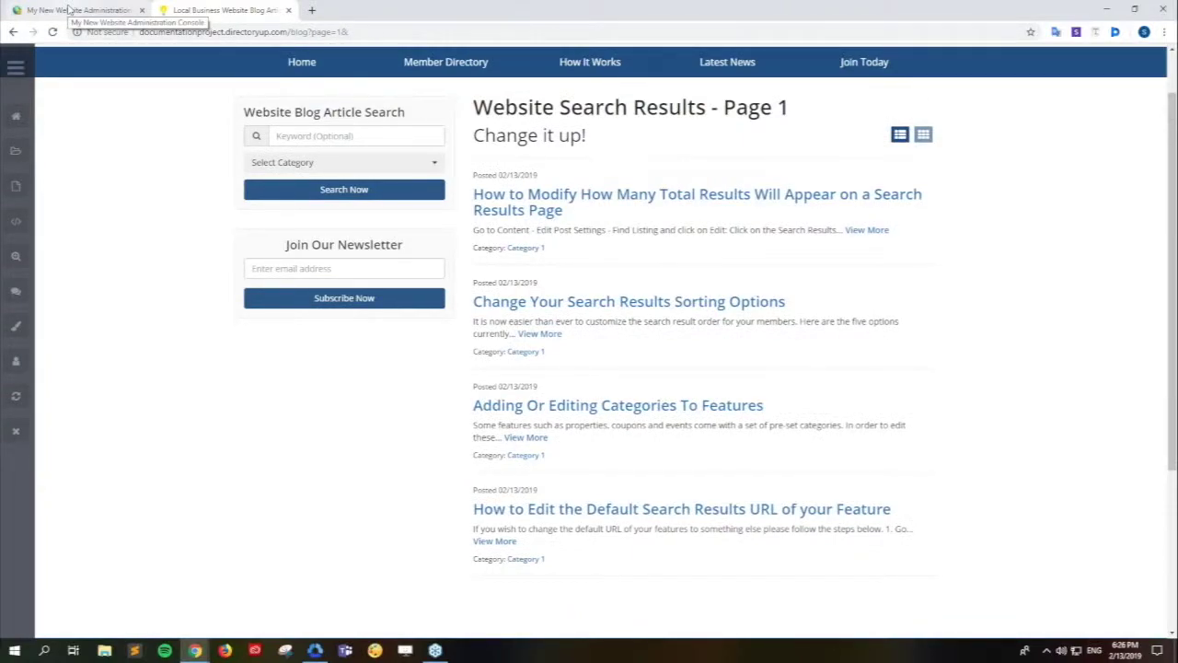
Set Post Keyword Search Options to Search Title Only (fastest) in the admin and save the changes
{"action": "left_click", "coordinate": [82, 13]}
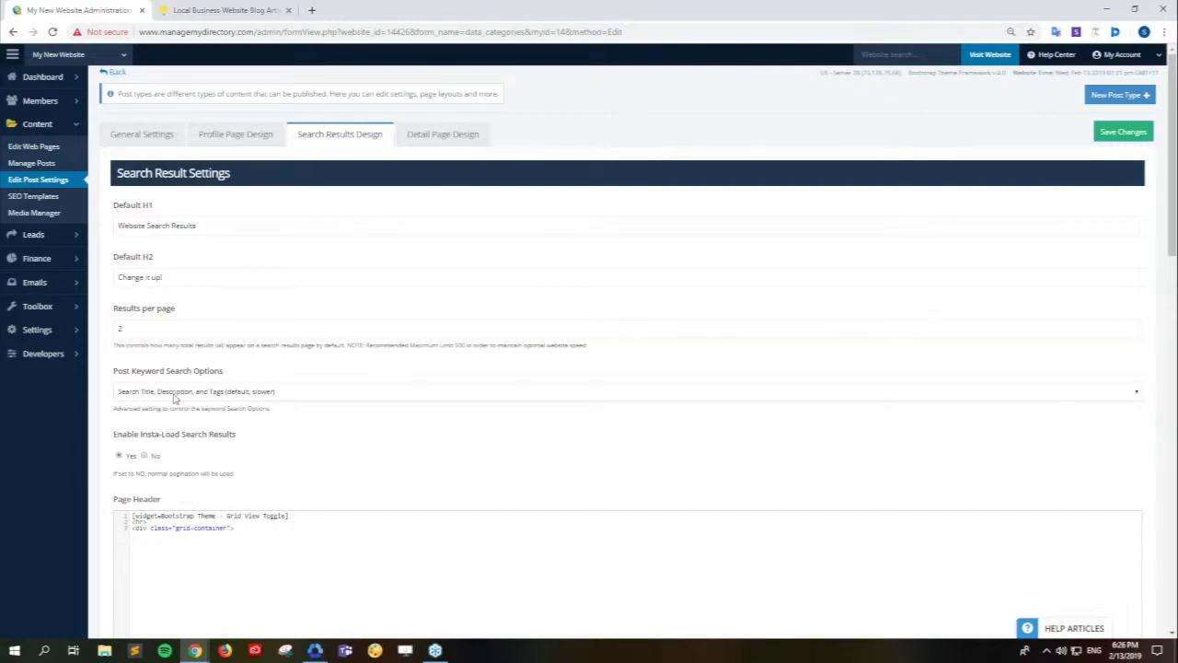
{"action": "left_click", "coordinate": [292, 398]}
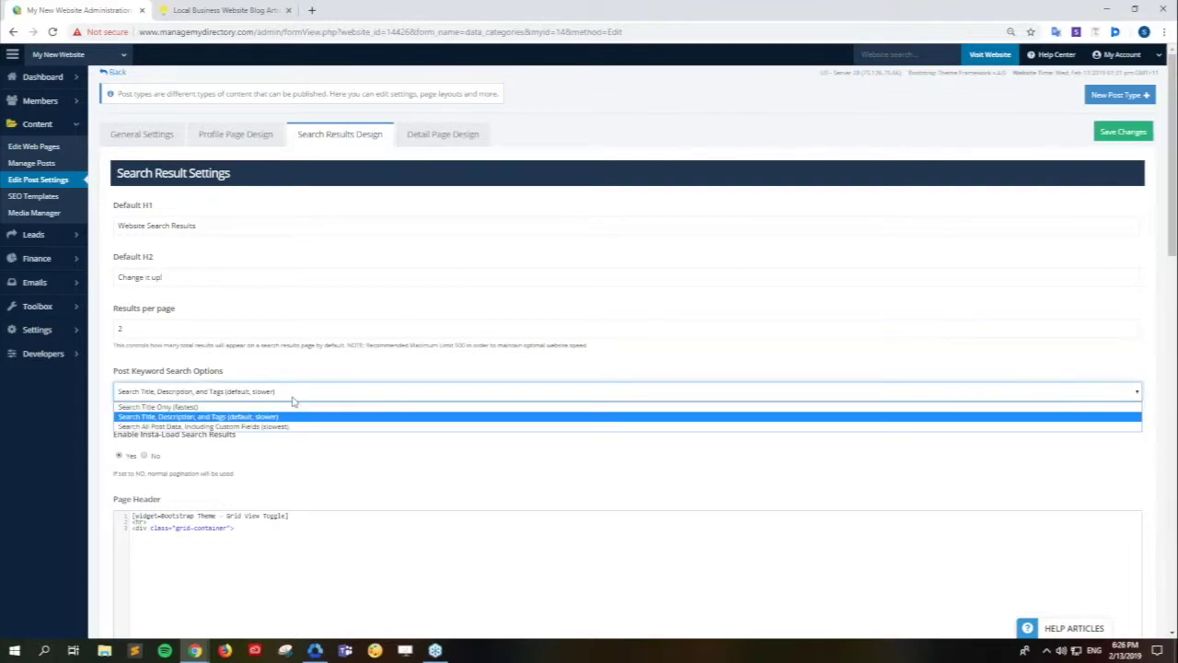
{"action": "left_click", "coordinate": [170, 407]}
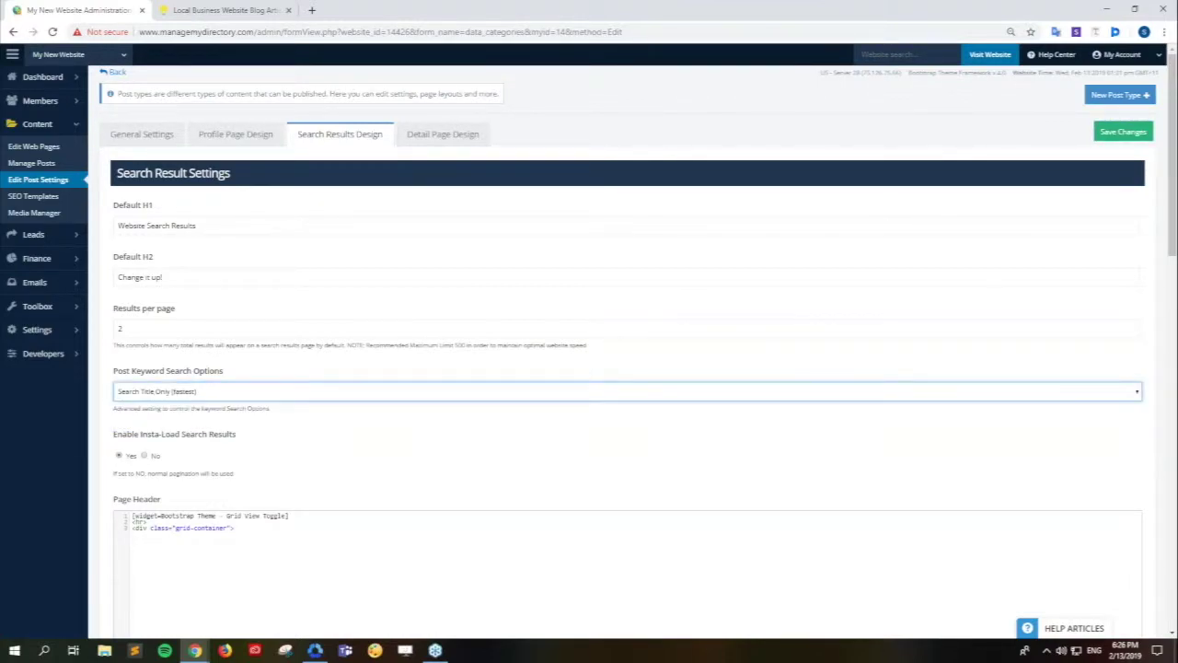
{"action": "left_click", "coordinate": [1121, 133]}
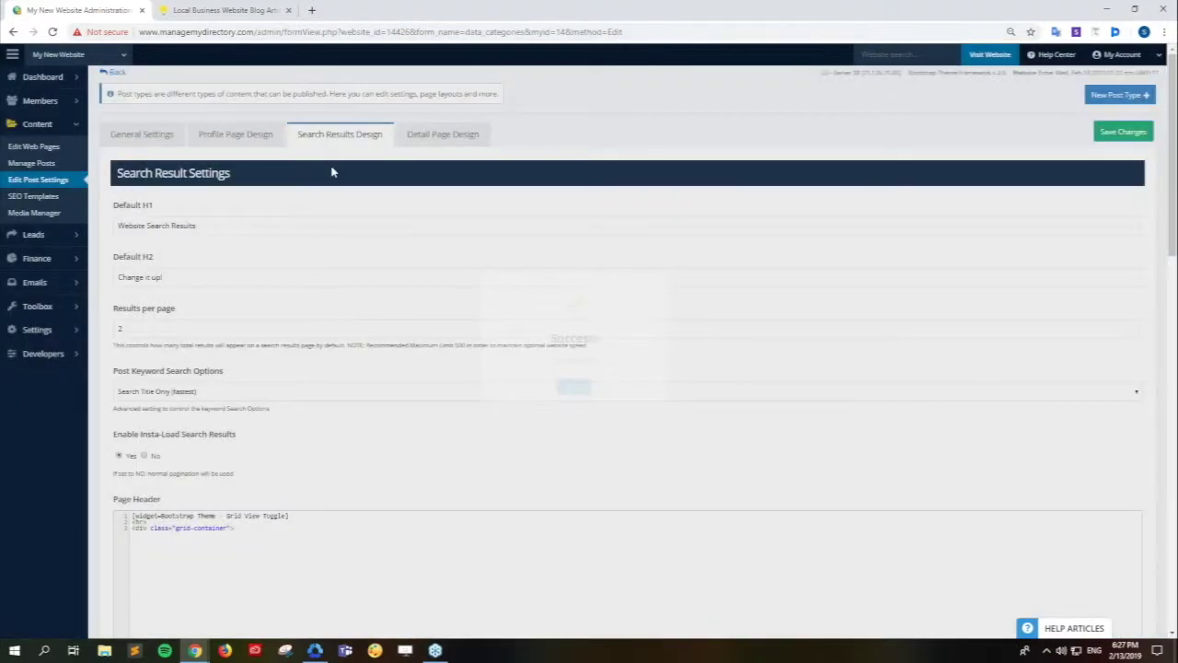
Search the live blog for "Modify" and open the suggested article about modifying how many total results appear
{"action": "key", "text": "ctrl+Tab"}
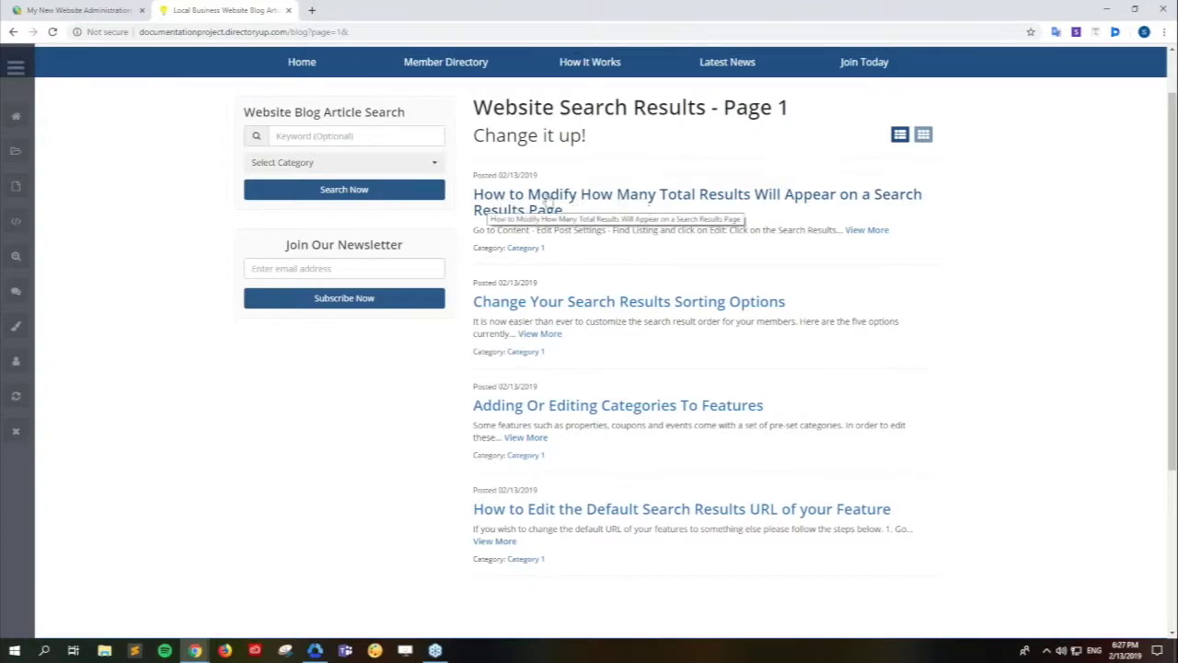
{"action": "left_click", "coordinate": [310, 137]}
{"action": "type", "text": "Modify"}
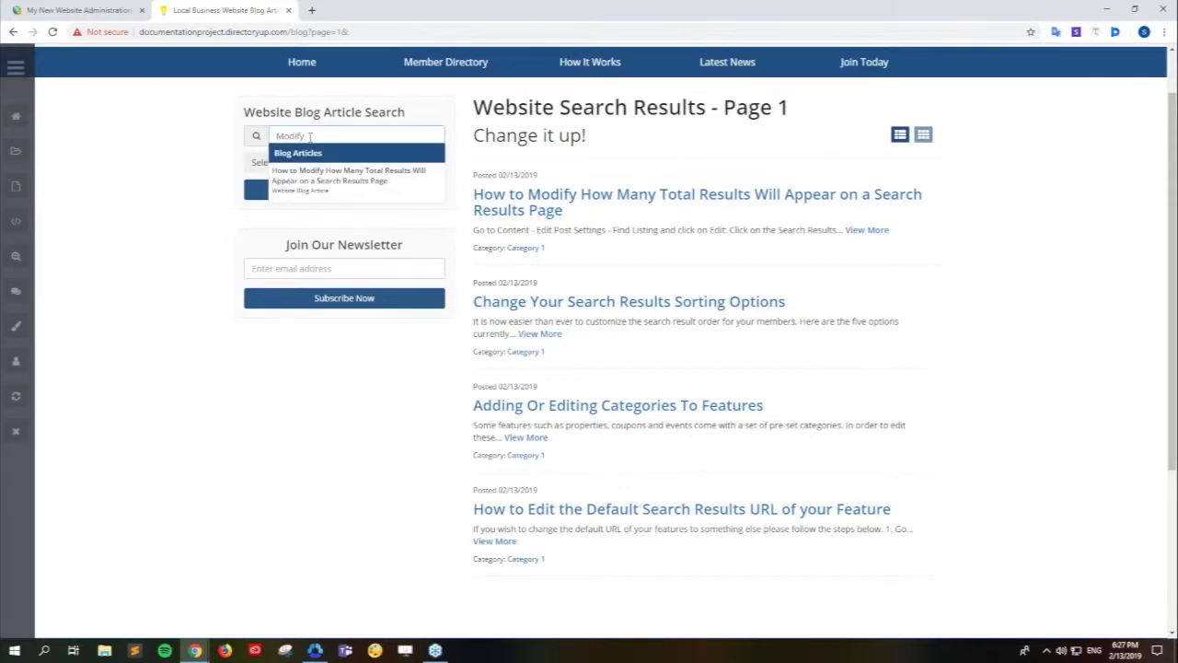
{"action": "key", "text": "Return"}
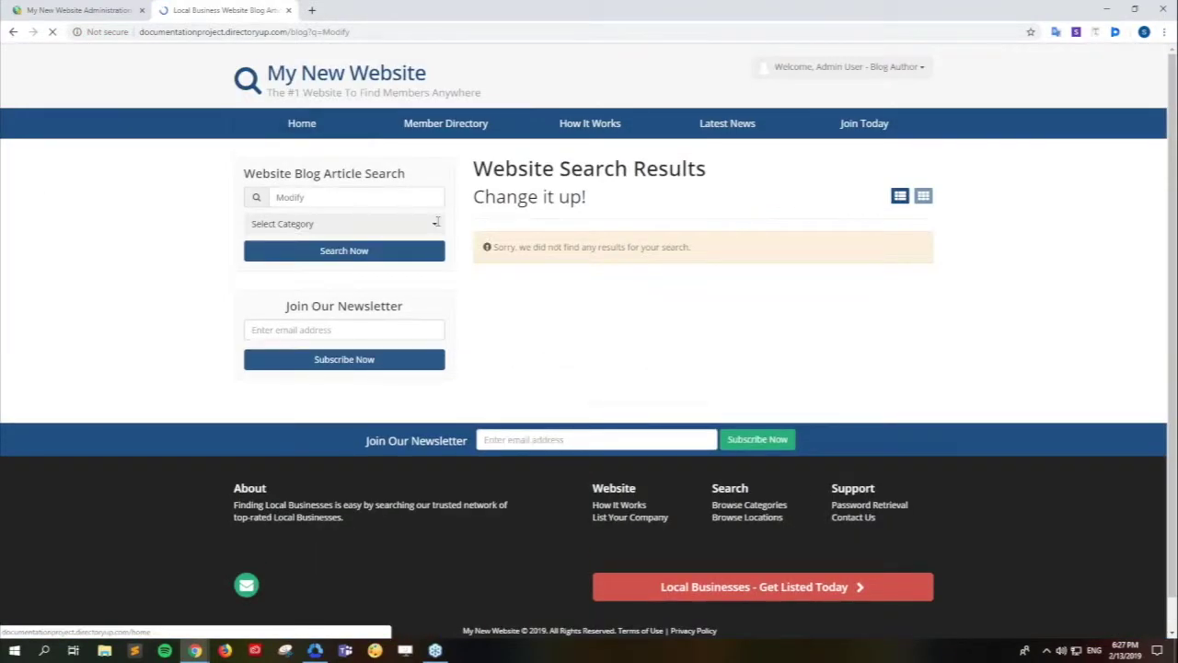
{"action": "left_click", "coordinate": [329, 199]}
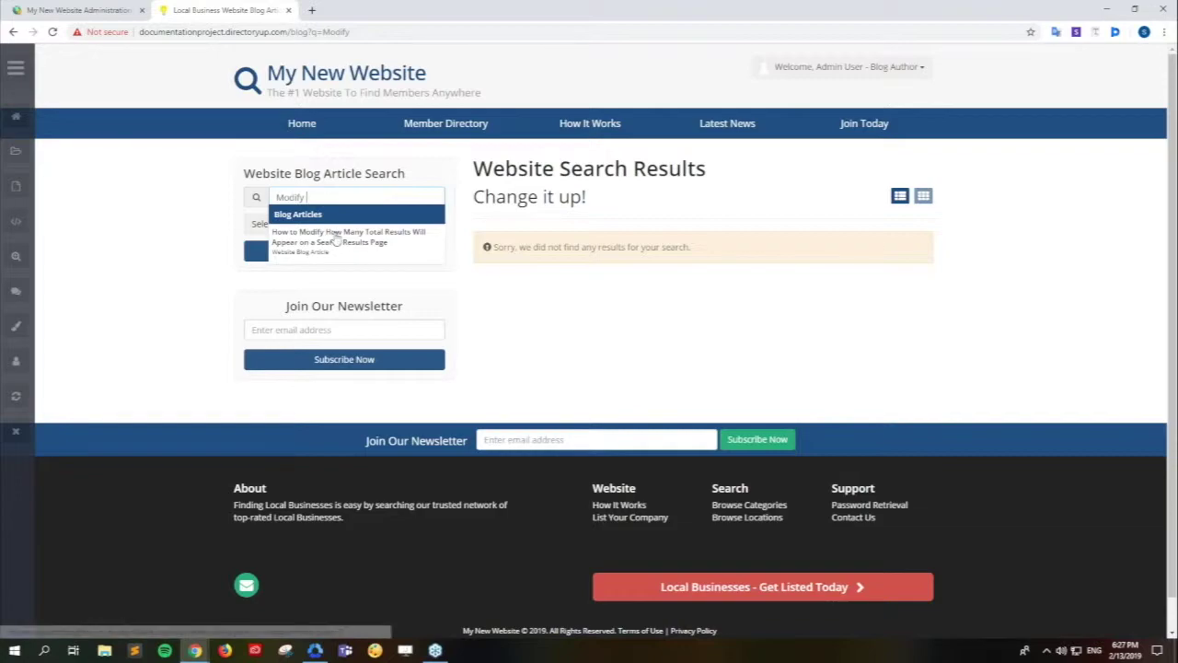
{"action": "left_click", "coordinate": [333, 237]}
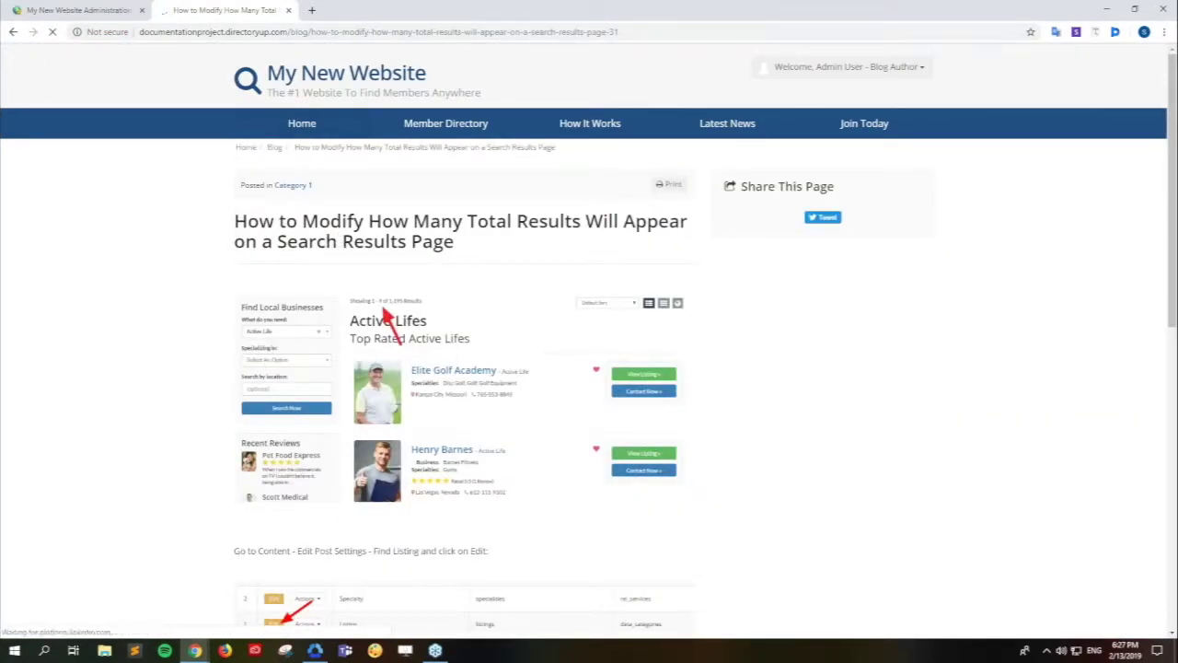
Skim the opened article and return to the first page of the blog's search results
{"action": "scroll", "coordinate": [107, 363], "scroll_direction": "down", "scroll_amount": 2}
{"action": "scroll", "coordinate": [108, 363], "scroll_direction": "down", "scroll_amount": 3}
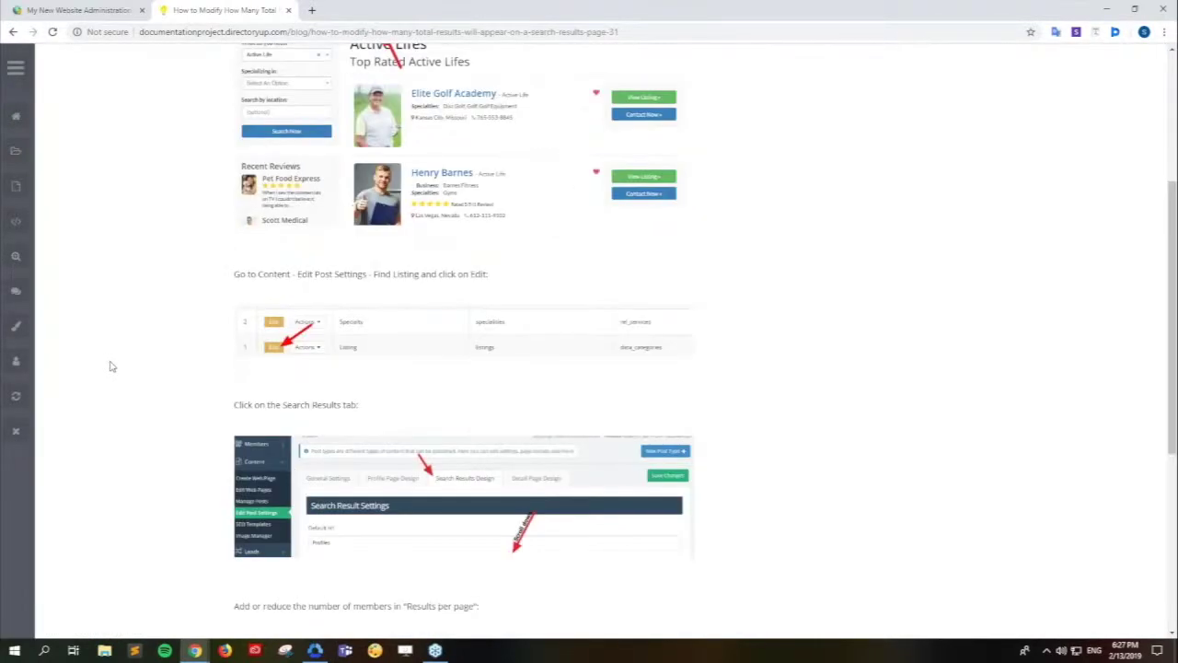
{"action": "scroll", "coordinate": [111, 365], "scroll_direction": "up", "scroll_amount": 2}
{"action": "scroll", "coordinate": [109, 365], "scroll_direction": "up", "scroll_amount": 2}
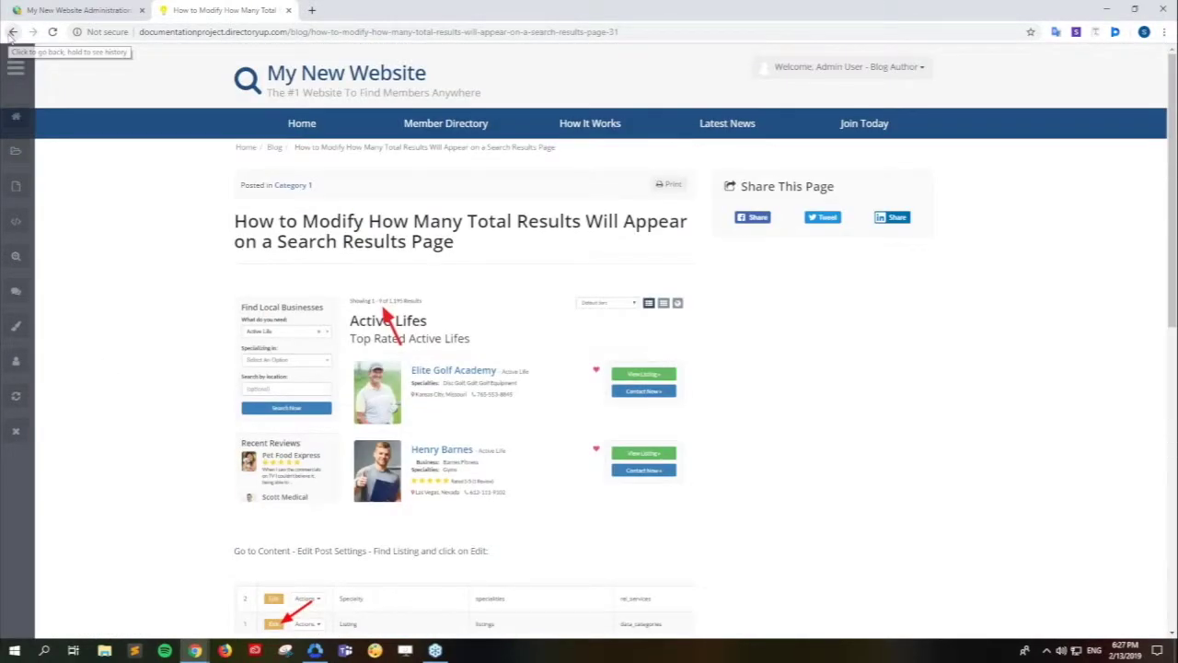
{"action": "left_click", "coordinate": [12, 33]}
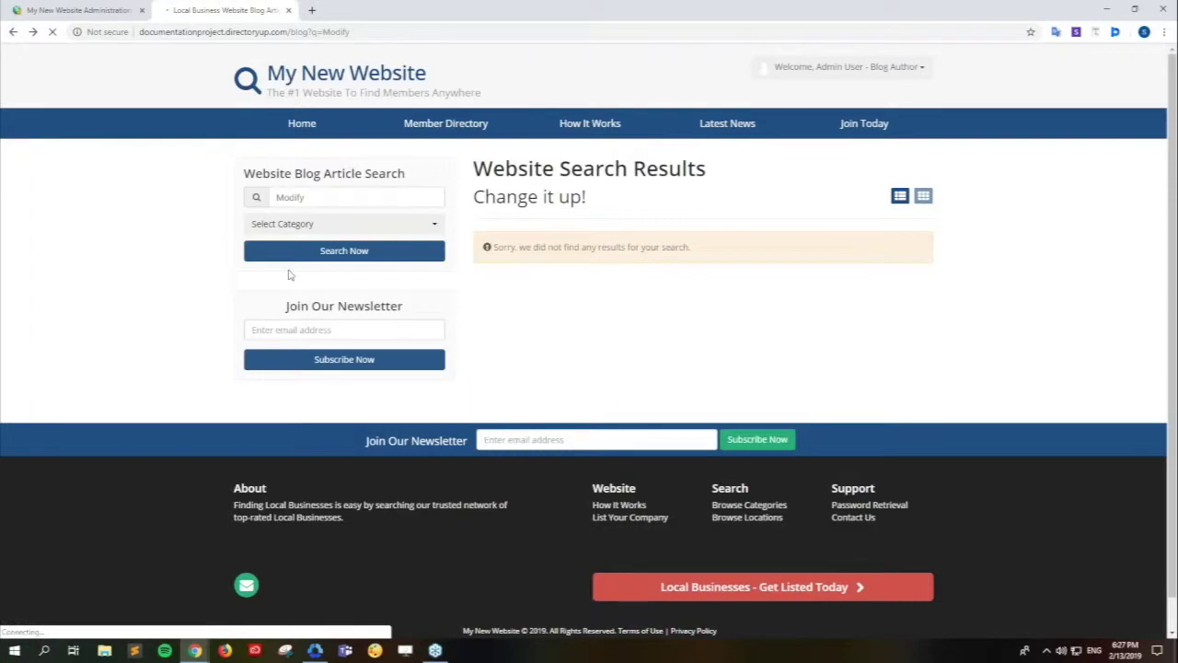
{"action": "left_click", "coordinate": [12, 33]}
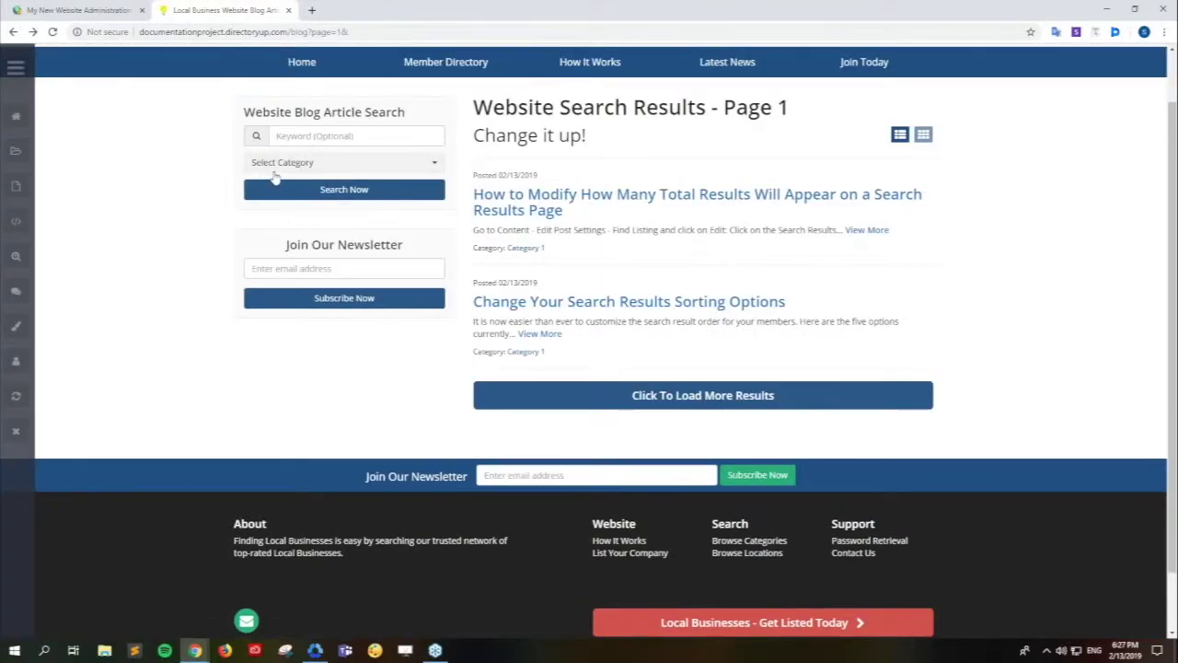
Set Post Keyword Search Options to Search Title, Description, and Tags (default, slower), save the changes and dismiss the confirmation
{"action": "left_click", "coordinate": [92, 11]}
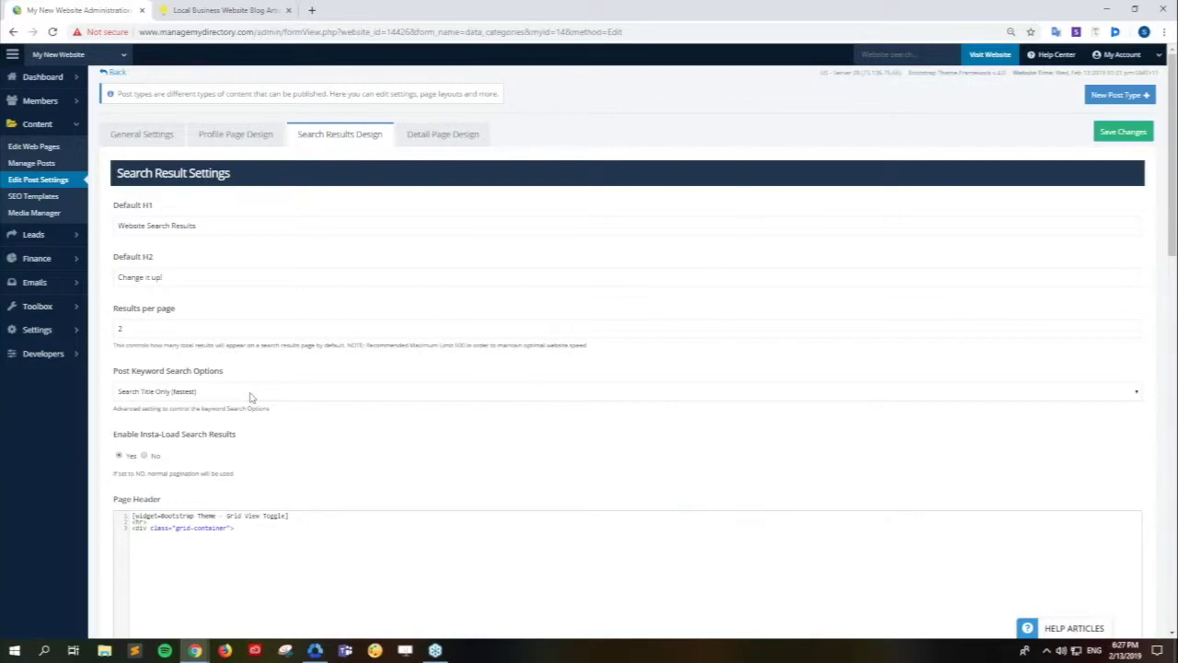
{"action": "left_click", "coordinate": [250, 396]}
{"action": "left_click", "coordinate": [256, 416]}
{"action": "left_click", "coordinate": [1123, 132]}
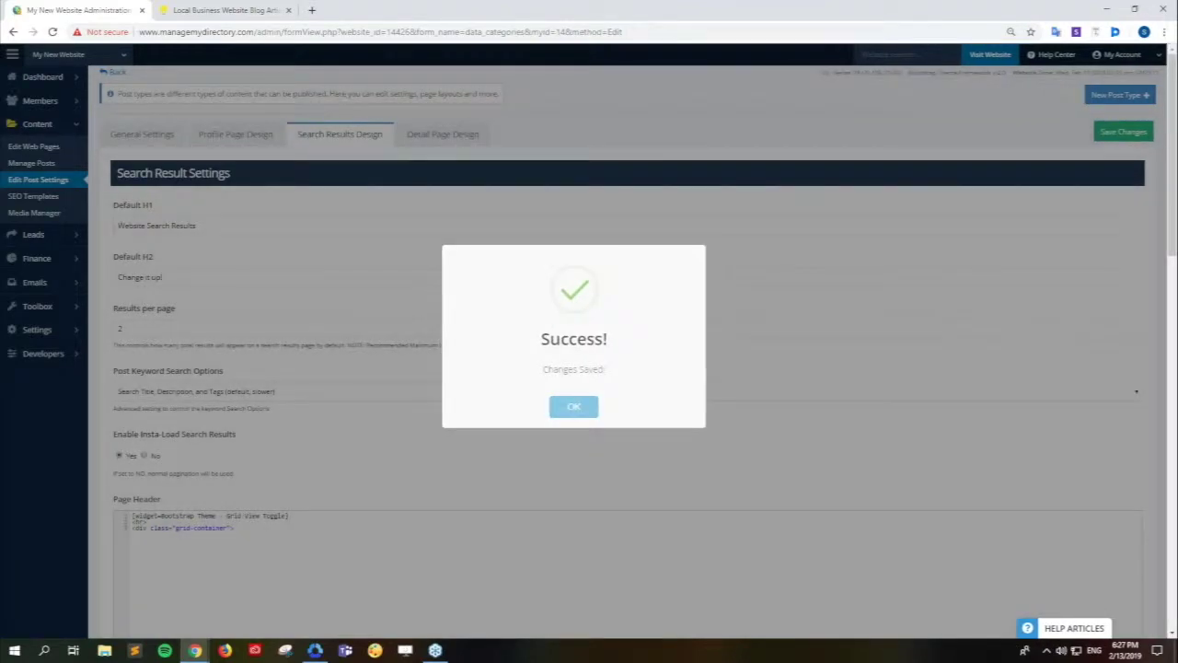
{"action": "key", "text": "Return"}
Load more results on the live blog page and search the articles for "permalink"
{"action": "key", "text": "ctrl+Tab"}
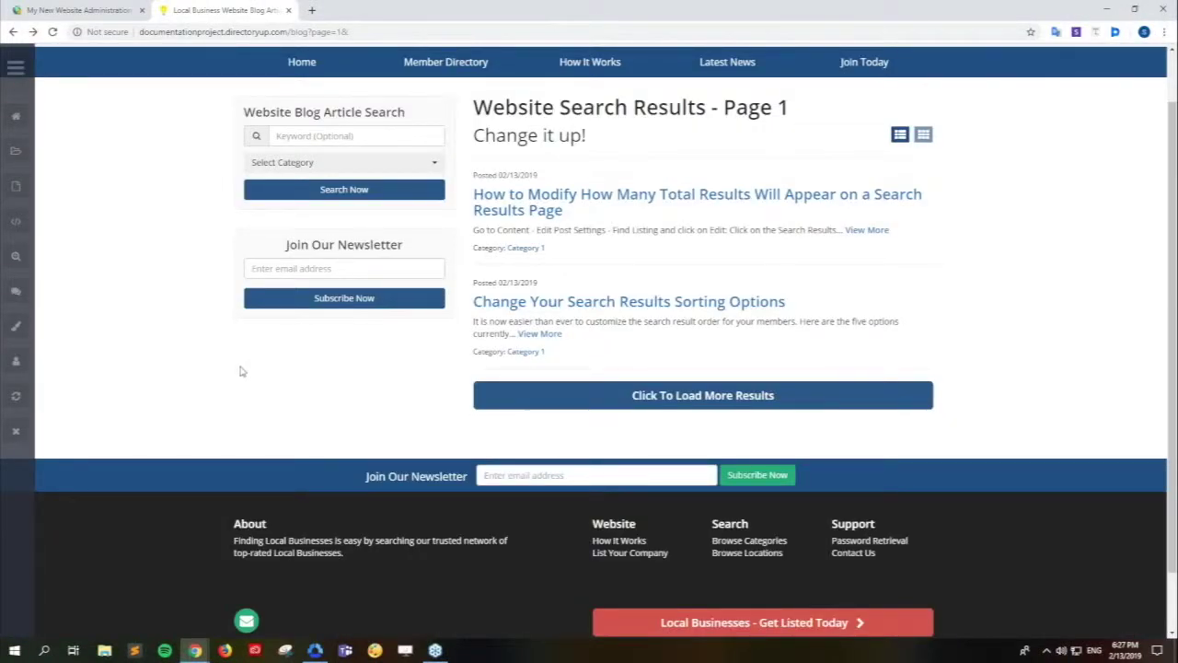
{"action": "left_click", "coordinate": [545, 406]}
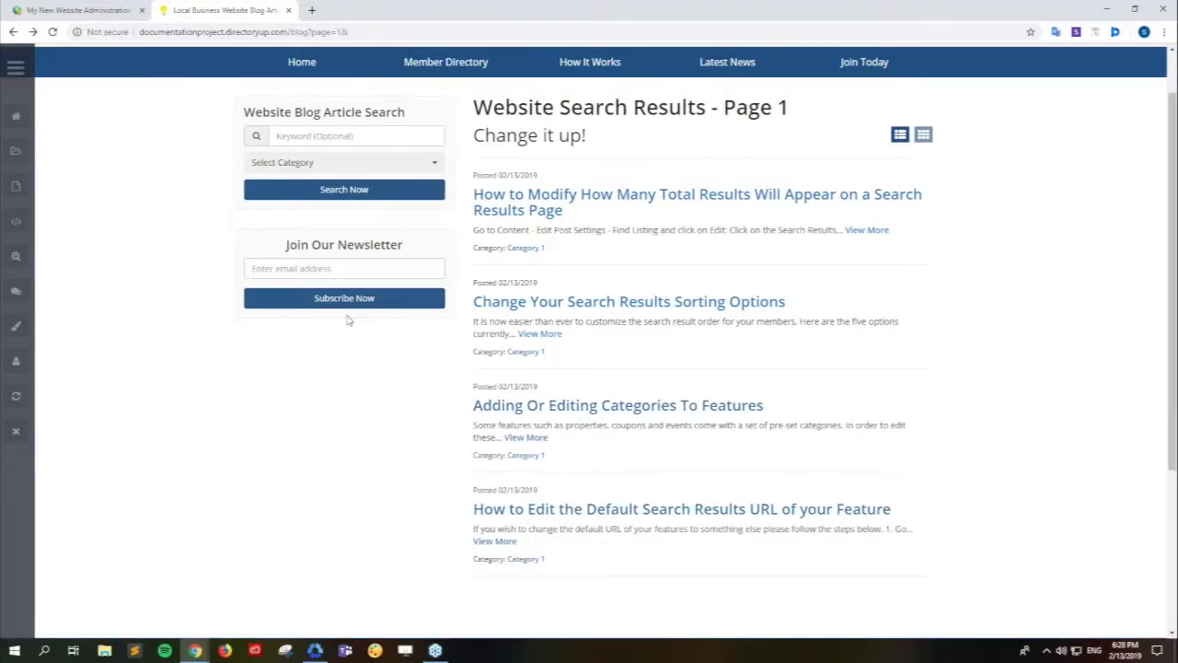
{"action": "left_click", "coordinate": [329, 135]}
{"action": "type", "text": "permalink"}
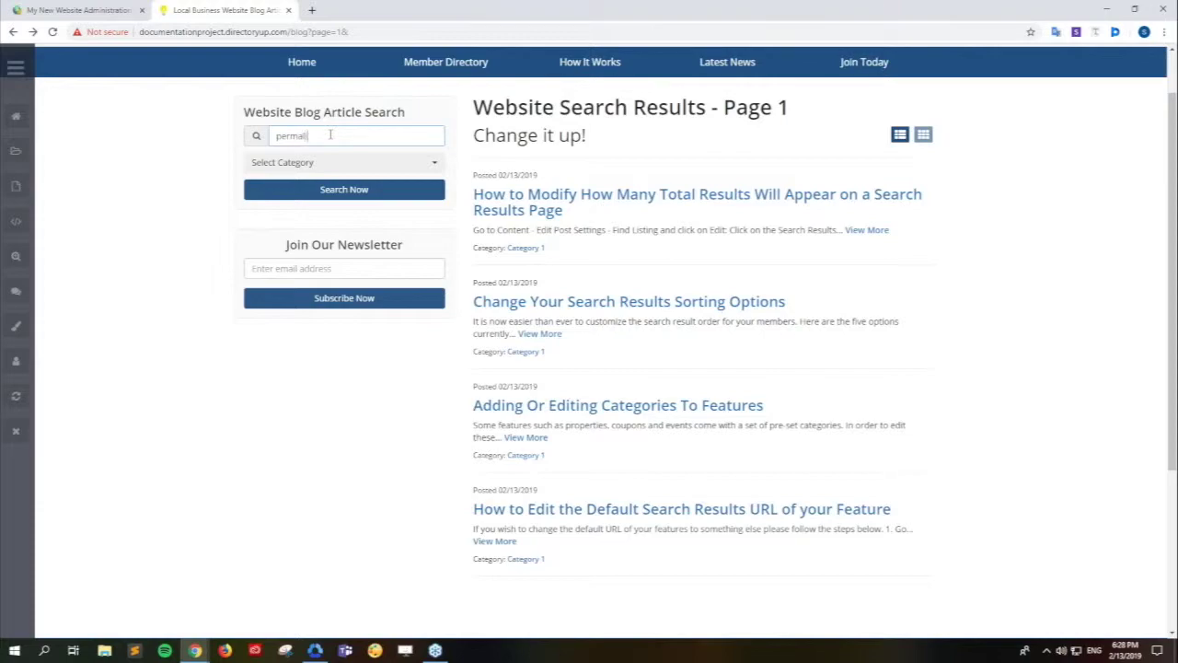
{"action": "key", "text": "Return"}
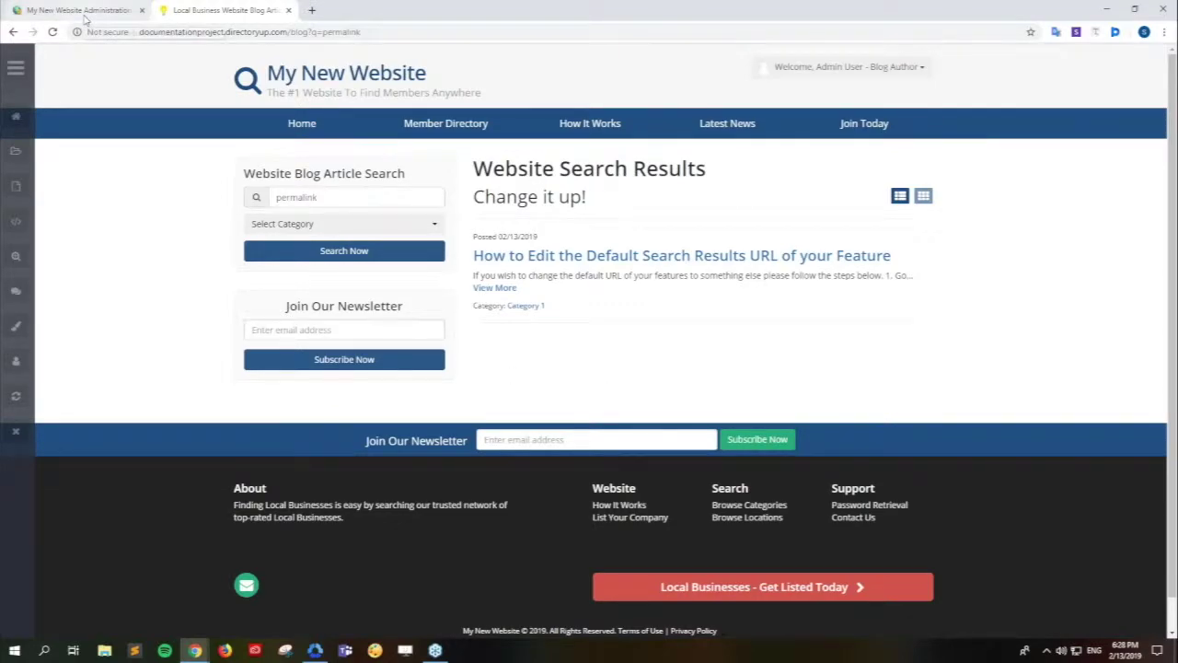
Try Search All Post Data, Including Custom Fields (slowest) for the post keyword search, and switch back to Search Title, Description, and Tags
{"action": "left_click", "coordinate": [81, 11]}
{"action": "left_click", "coordinate": [313, 395]}
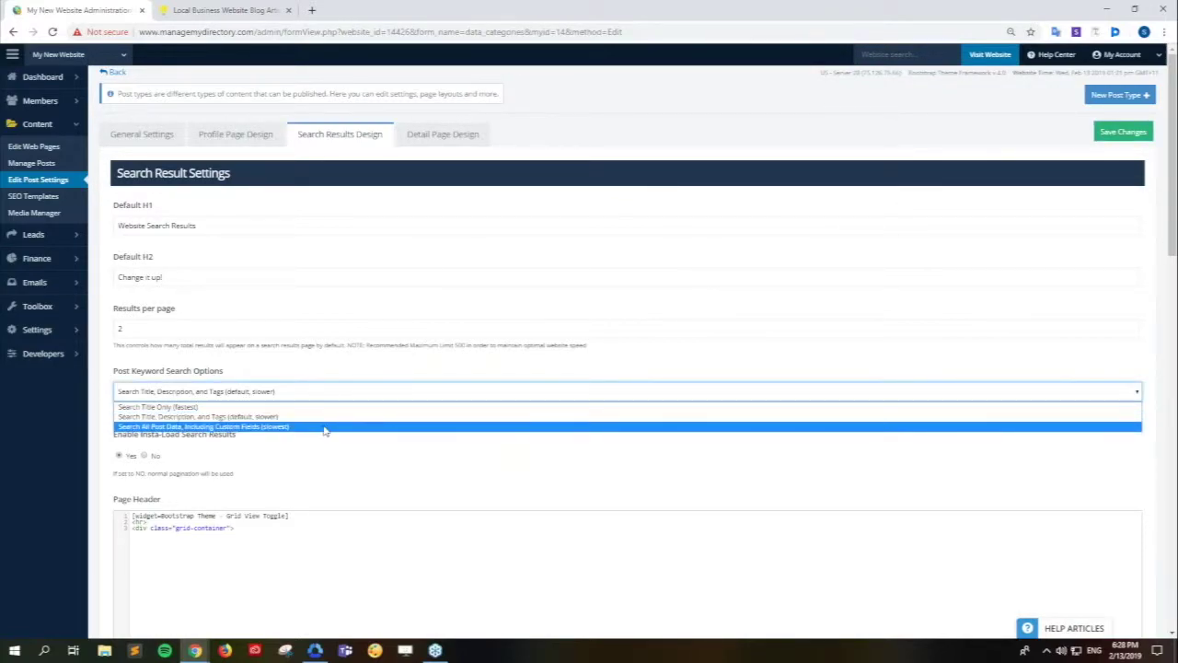
{"action": "left_click", "coordinate": [324, 427]}
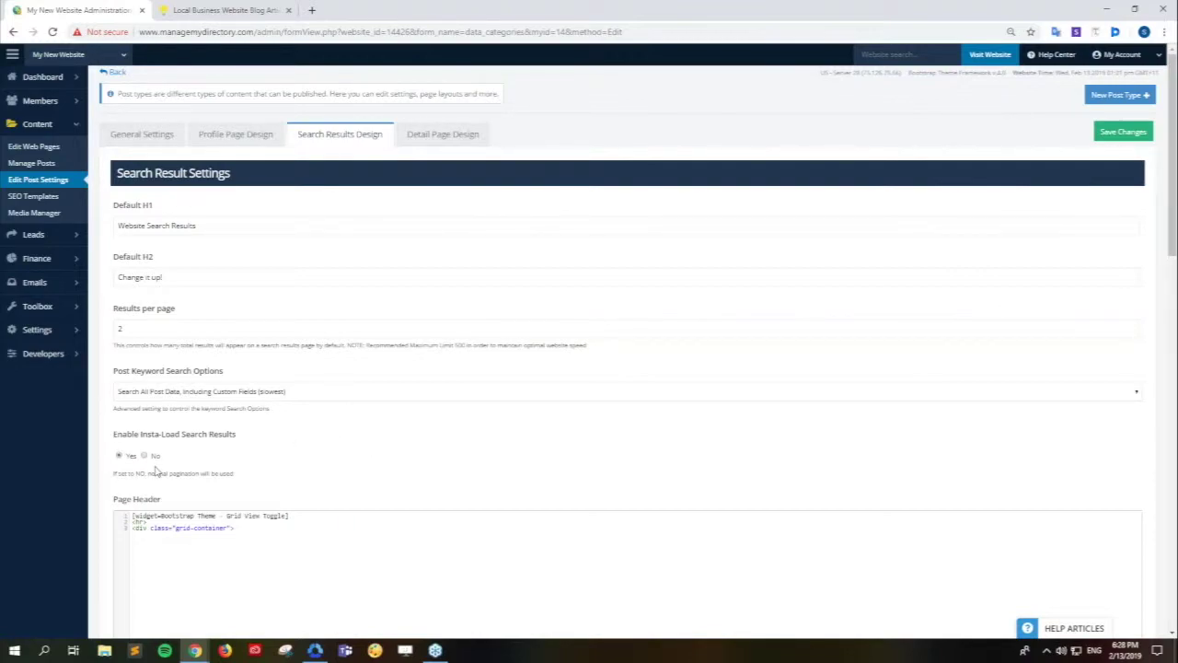
{"action": "left_click", "coordinate": [381, 393]}
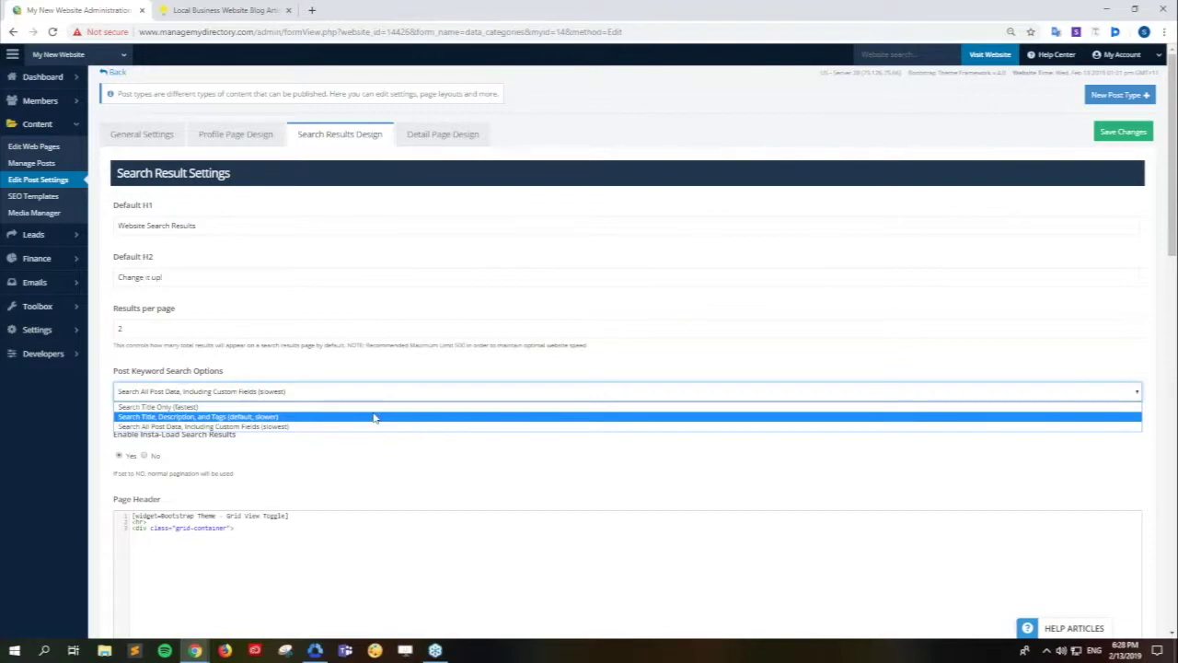
{"action": "left_click", "coordinate": [374, 417]}
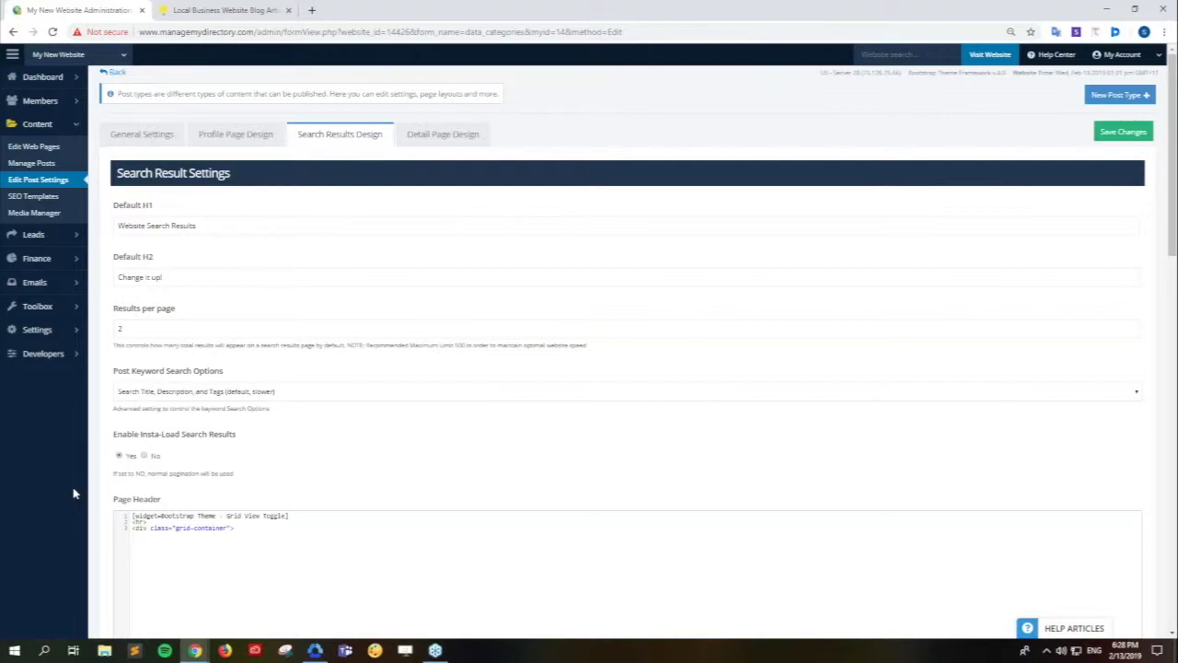
Examine the Page Header, Page Loop and Page Footer code and the Restore Default Code section of the search results design
{"action": "scroll", "coordinate": [75, 493], "scroll_direction": "down", "scroll_amount": 2}
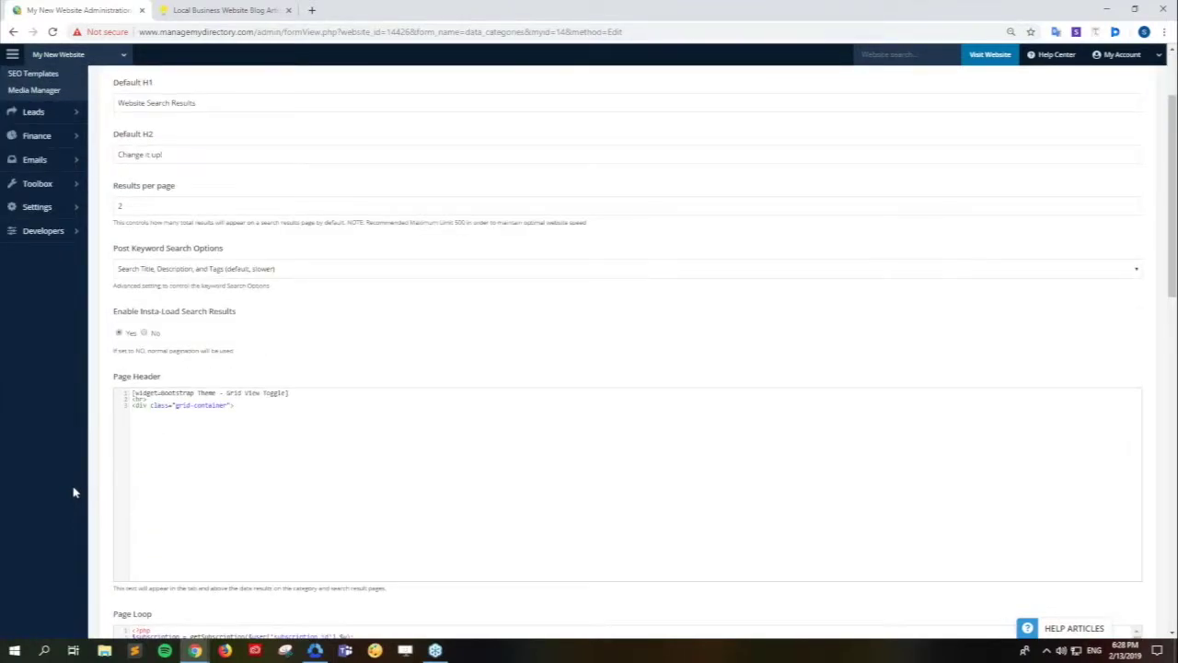
{"action": "scroll", "coordinate": [75, 492], "scroll_direction": "down", "scroll_amount": 2}
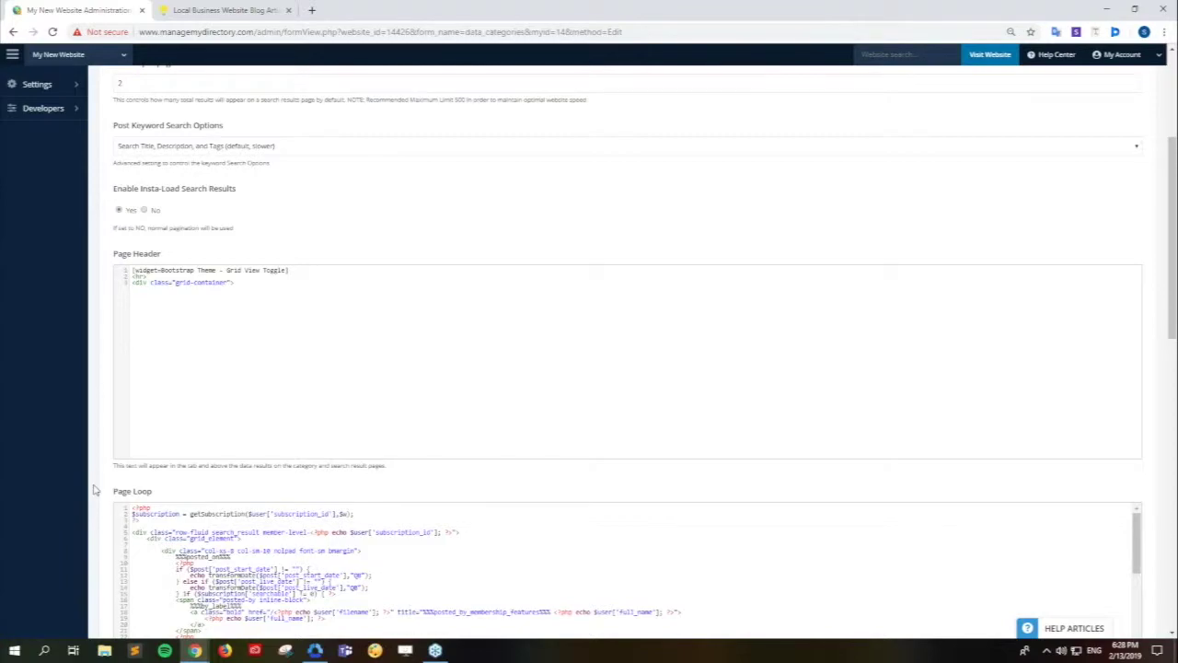
{"action": "scroll", "coordinate": [93, 490], "scroll_direction": "down", "scroll_amount": 3}
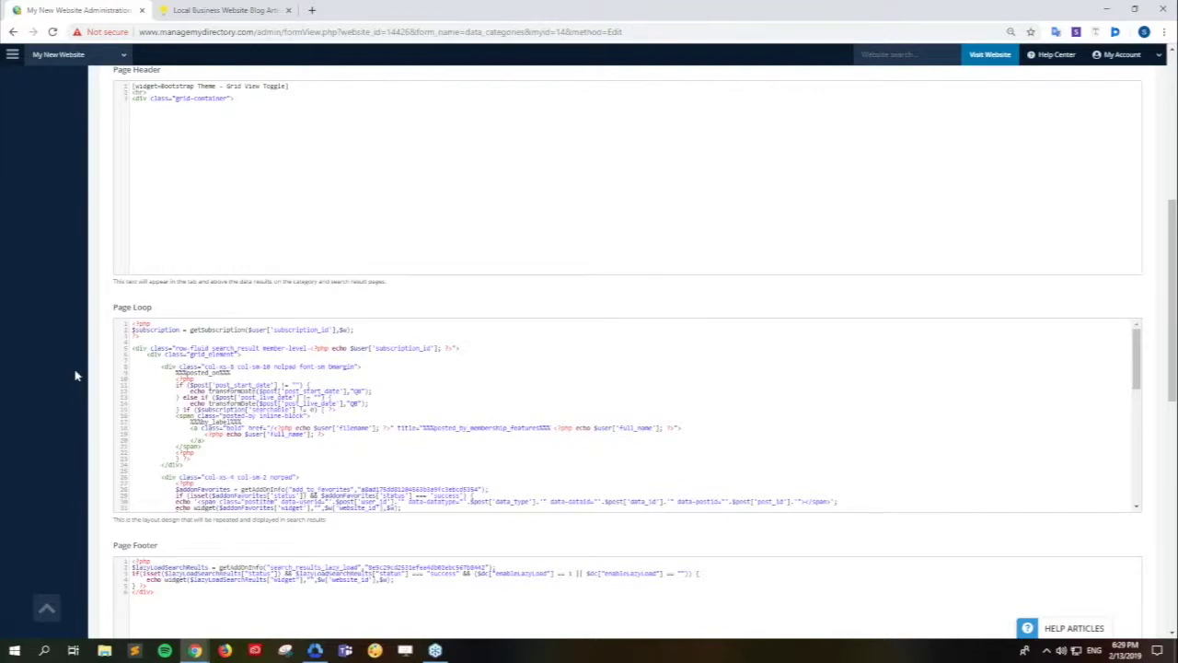
{"action": "scroll", "coordinate": [74, 374], "scroll_direction": "down", "scroll_amount": 1}
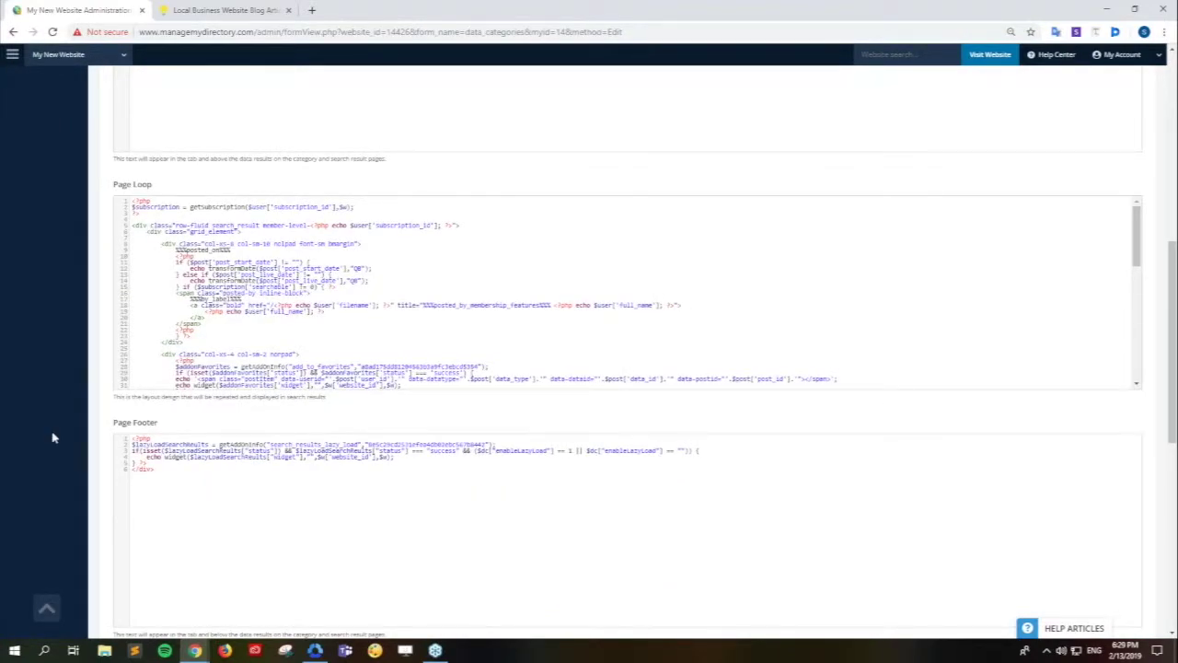
{"action": "scroll", "coordinate": [53, 438], "scroll_direction": "down", "scroll_amount": 1}
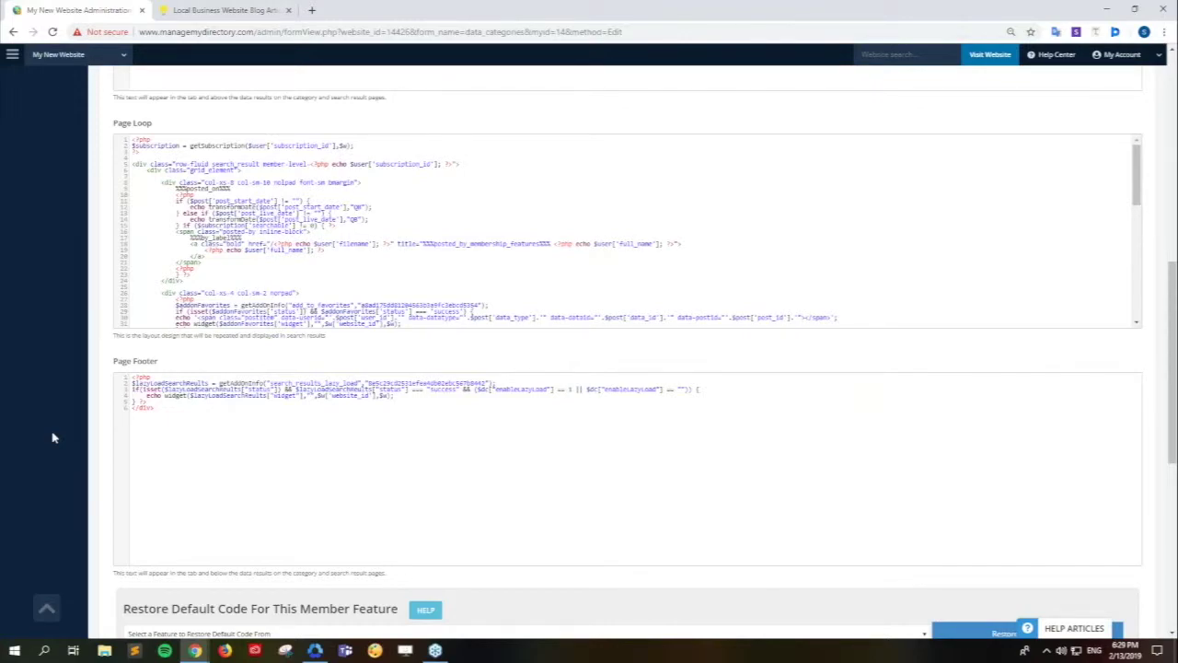
{"action": "scroll", "coordinate": [52, 438], "scroll_direction": "up", "scroll_amount": 3}
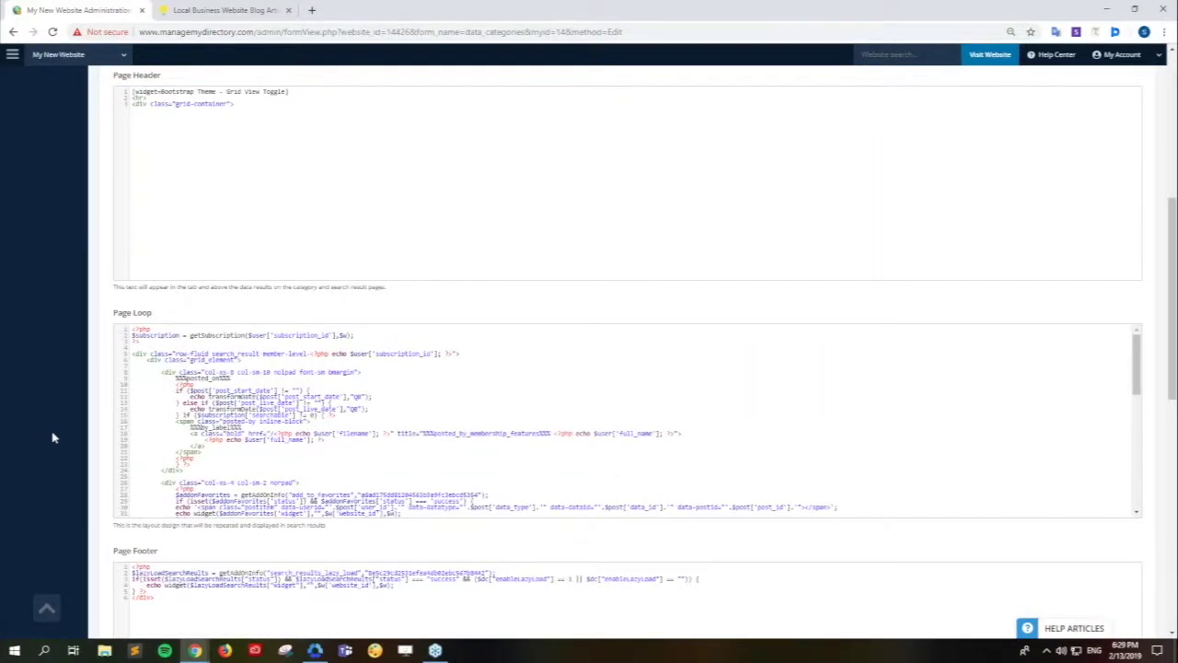
{"action": "scroll", "coordinate": [52, 438], "scroll_direction": "up", "scroll_amount": 1}
{"action": "scroll", "coordinate": [52, 438], "scroll_direction": "down", "scroll_amount": 1}
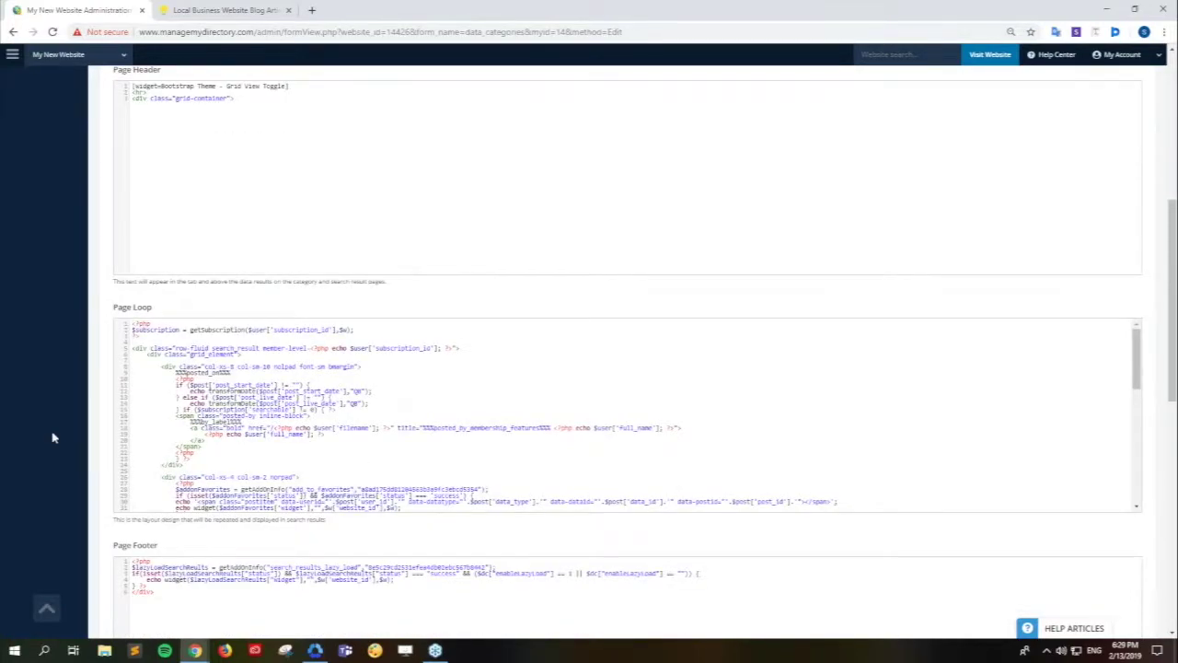
{"action": "scroll", "coordinate": [52, 439], "scroll_direction": "down", "scroll_amount": 8}
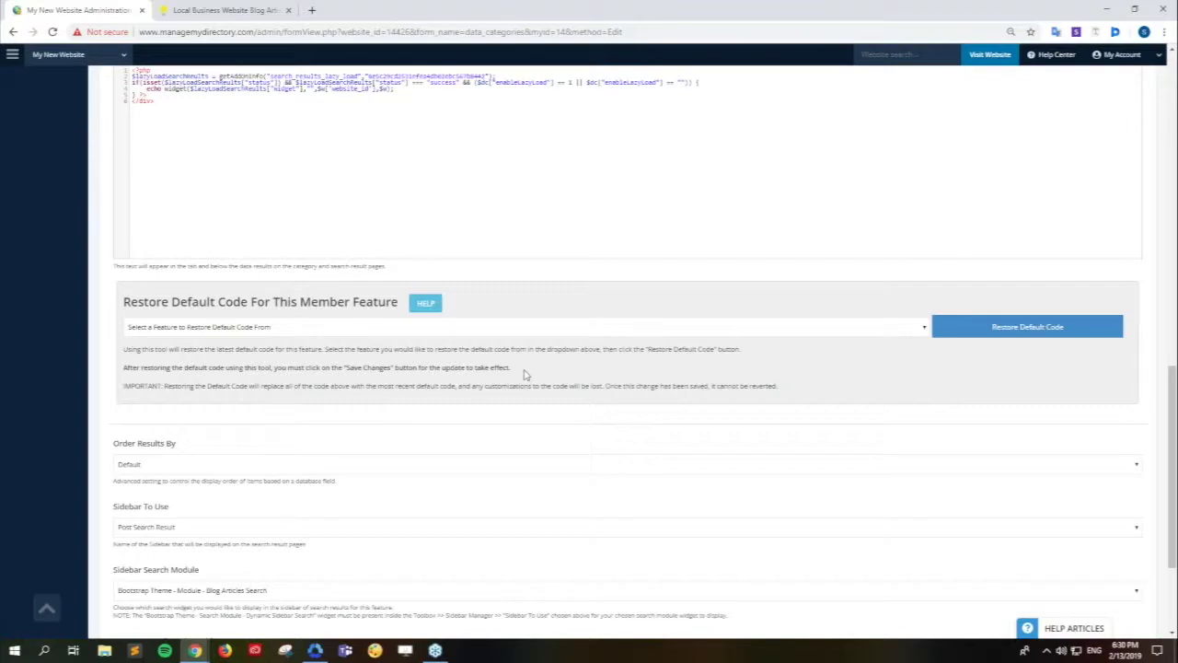
Set Order Results By to Title Alphabetical (A-Z), save the changes and dismiss the confirmation
{"action": "scroll", "coordinate": [524, 375], "scroll_direction": "down", "scroll_amount": 2}
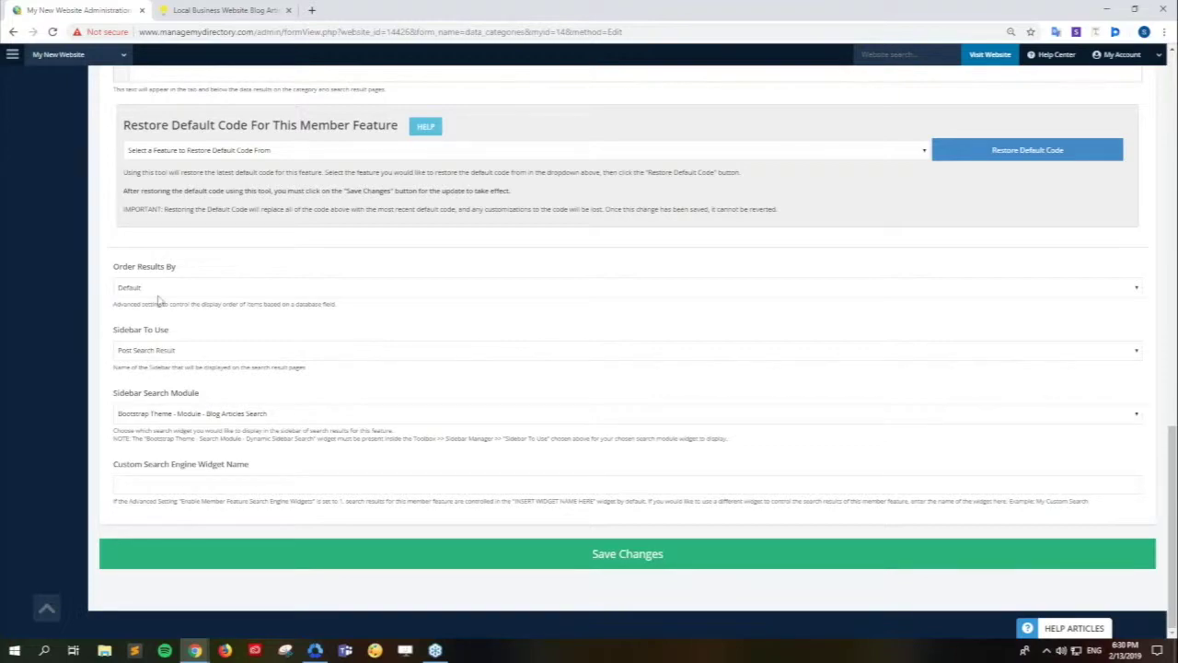
{"action": "left_click", "coordinate": [1138, 290]}
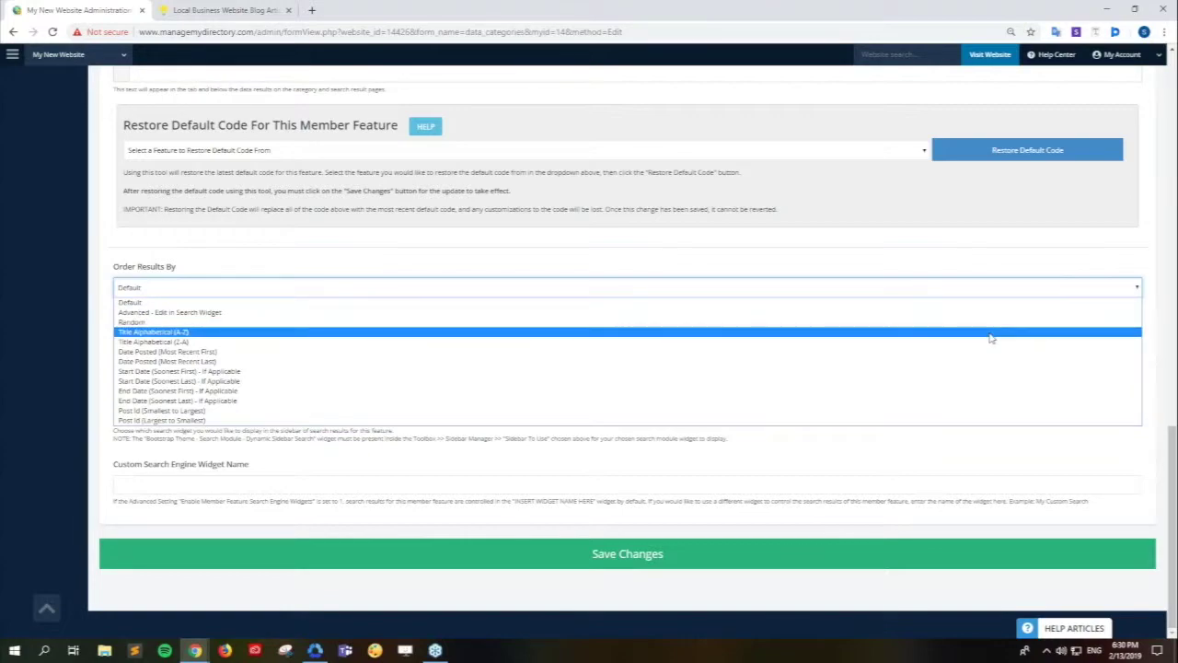
{"action": "left_click", "coordinate": [265, 337]}
{"action": "left_click", "coordinate": [538, 560]}
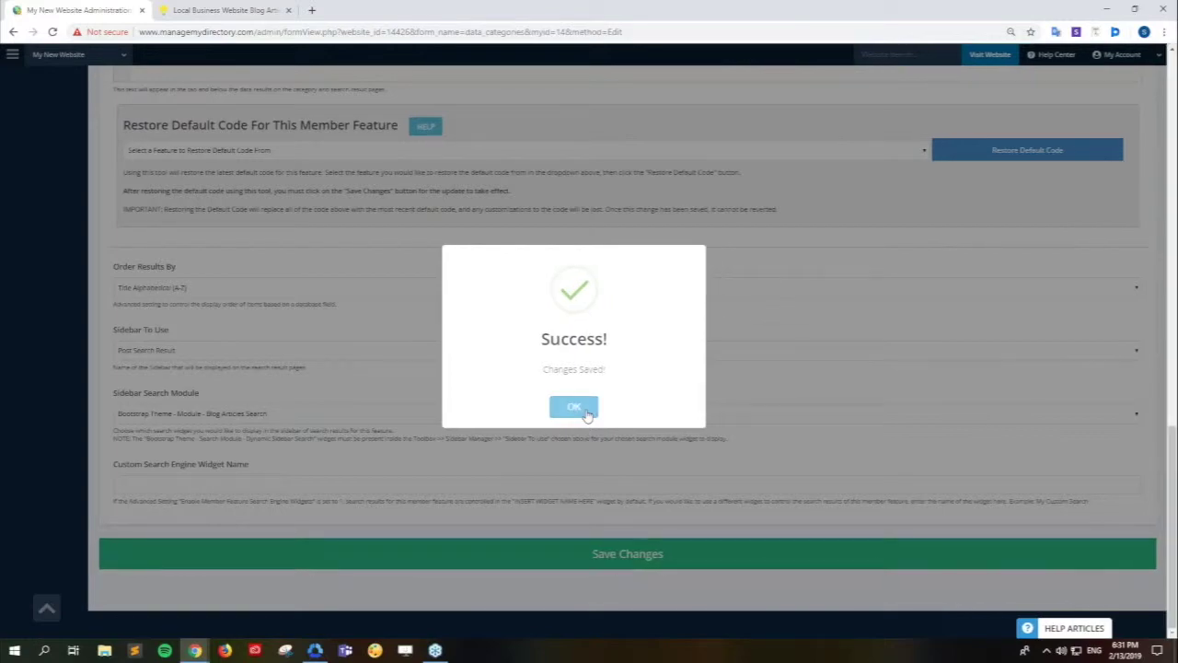
{"action": "left_click", "coordinate": [575, 406]}
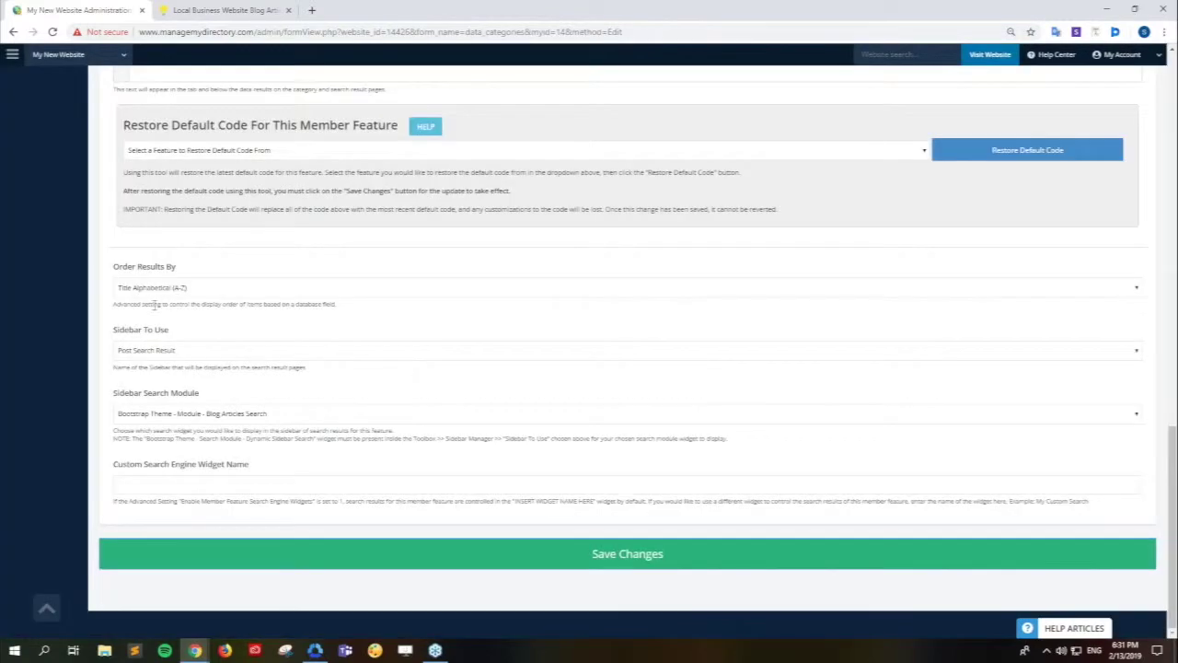
Open the full Latest News listing on the live blog and load more results to check the article order
{"action": "left_click", "coordinate": [221, 10]}
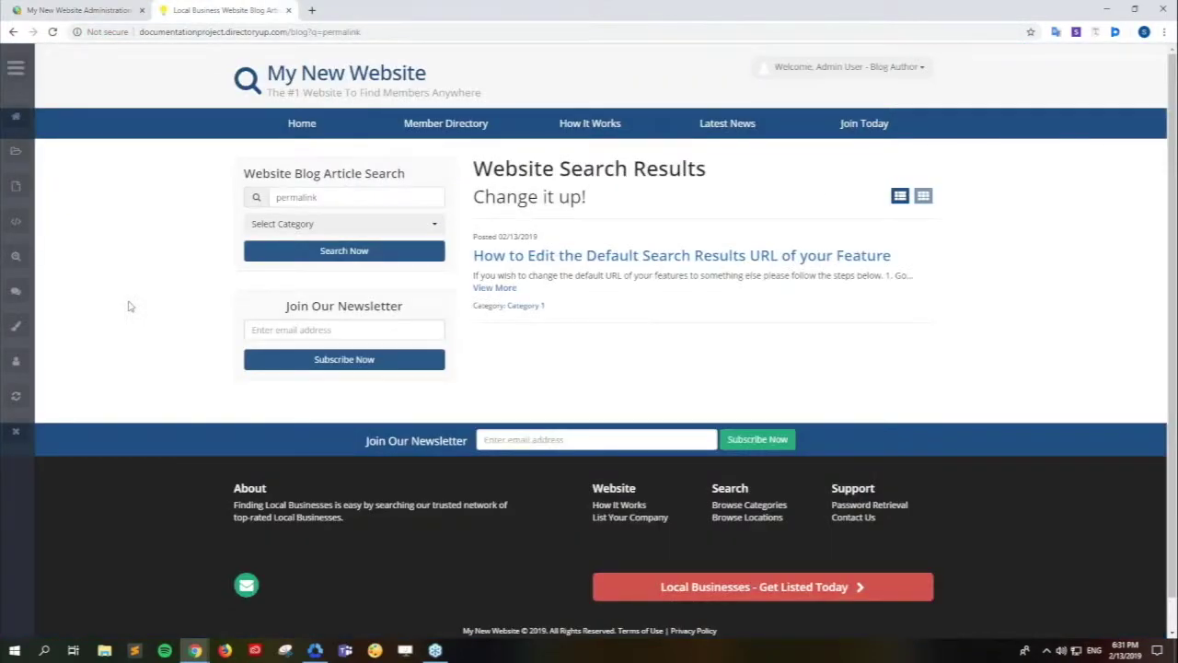
{"action": "left_click", "coordinate": [734, 124]}
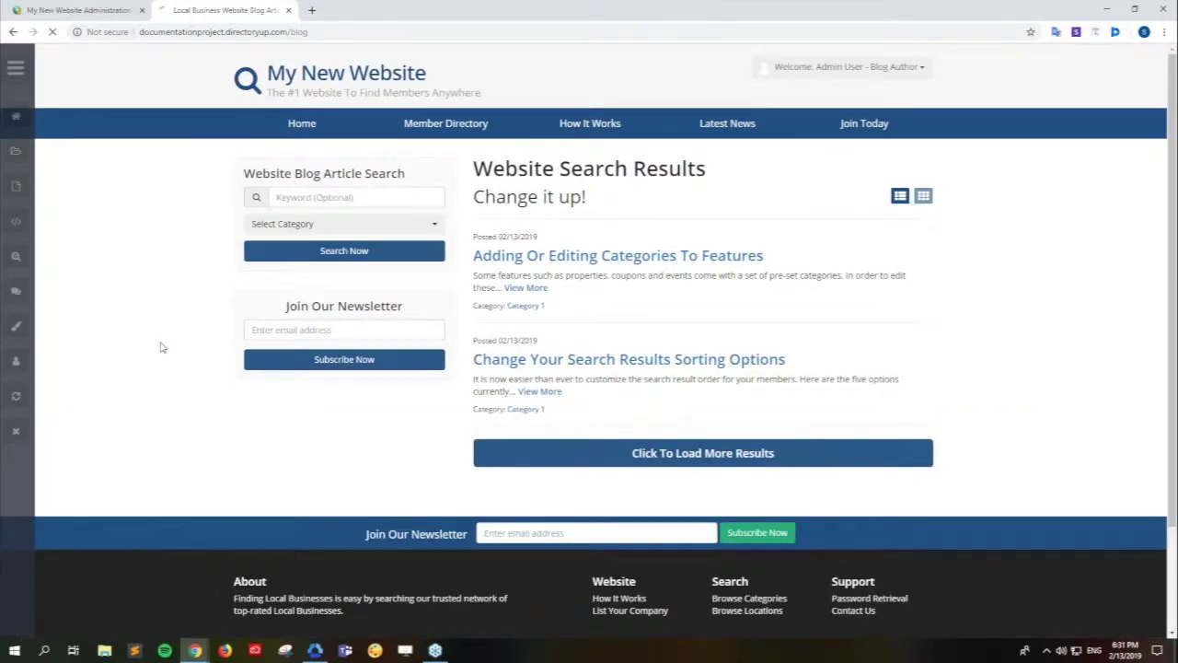
{"action": "left_click", "coordinate": [654, 452]}
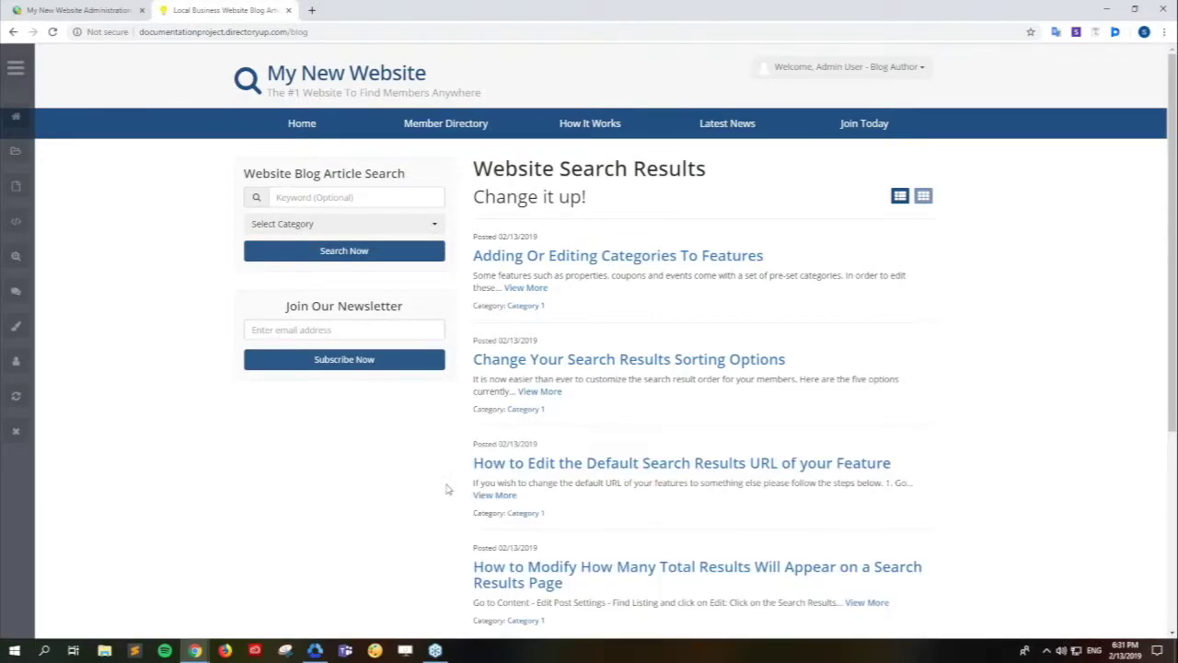
{"action": "scroll", "coordinate": [447, 489], "scroll_direction": "down", "scroll_amount": 1}
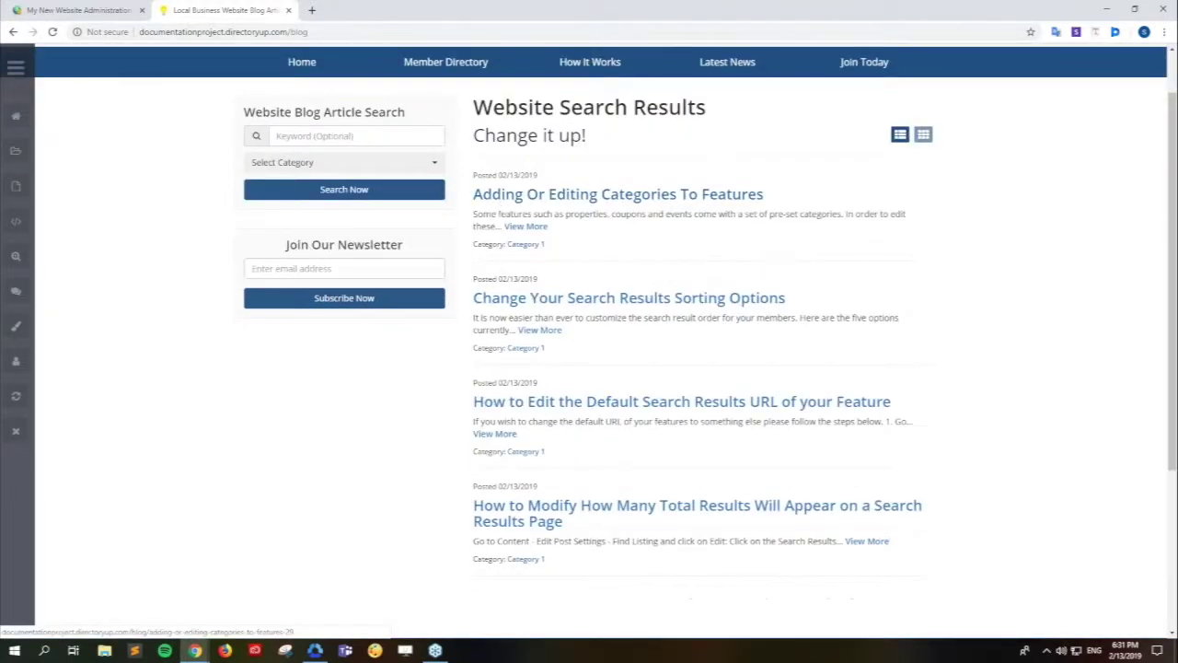
Return to the post type settings and review the available Order Results By options
{"action": "left_click", "coordinate": [83, 10]}
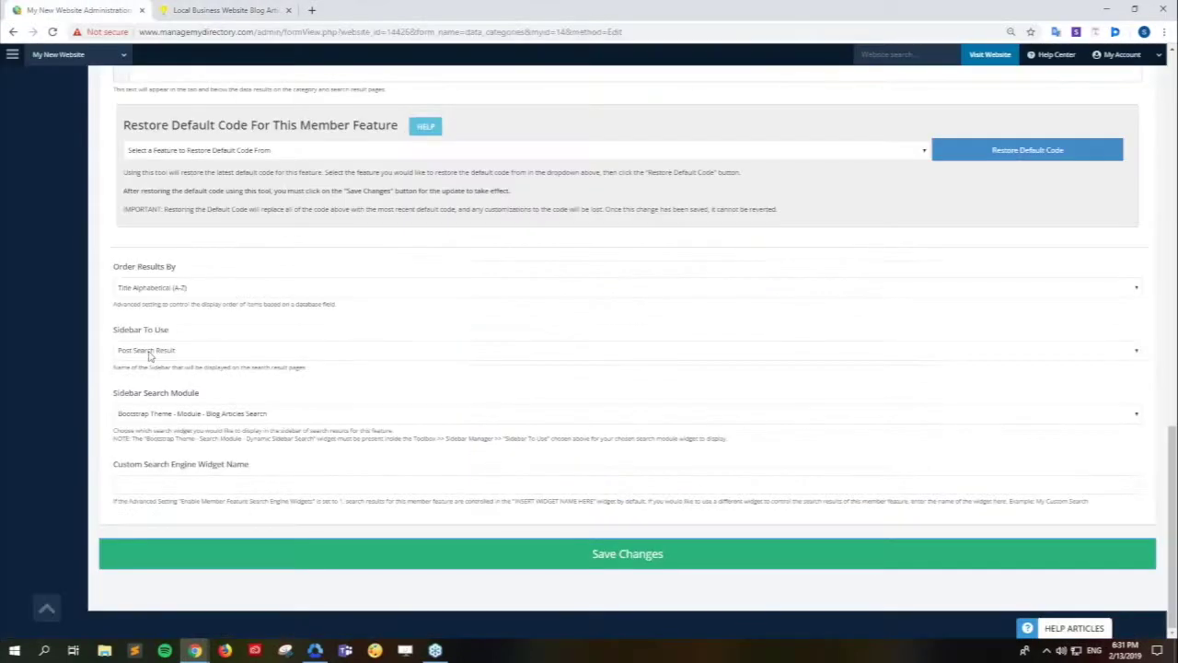
{"action": "left_click", "coordinate": [193, 291]}
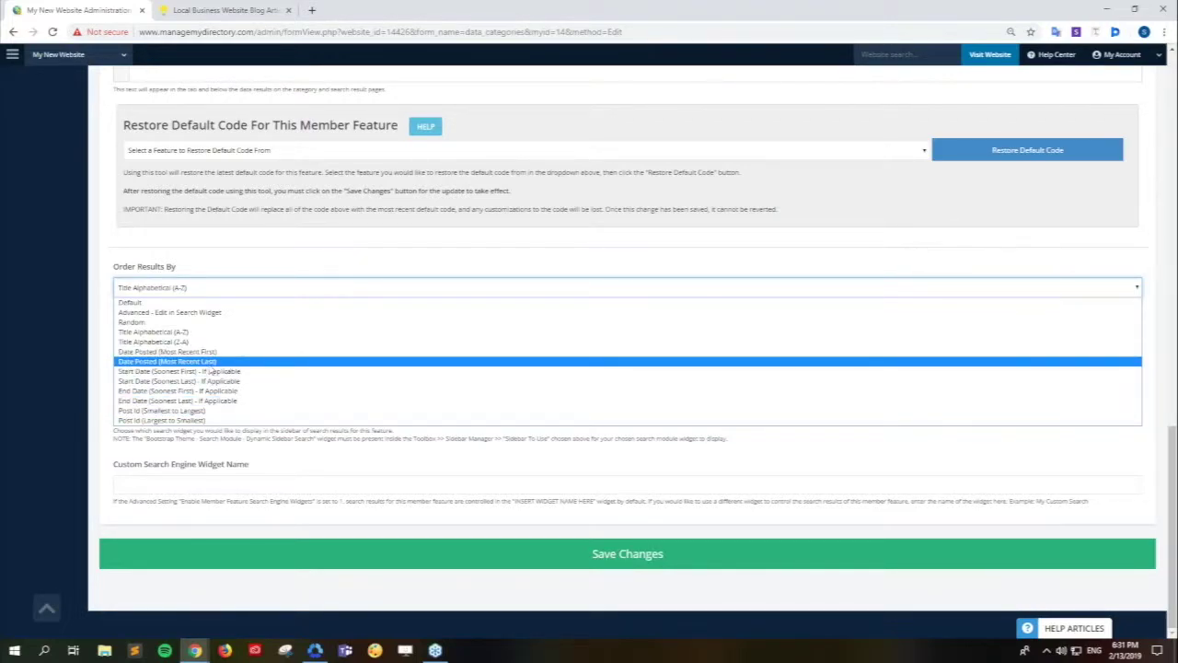
{"action": "left_click", "coordinate": [77, 362]}
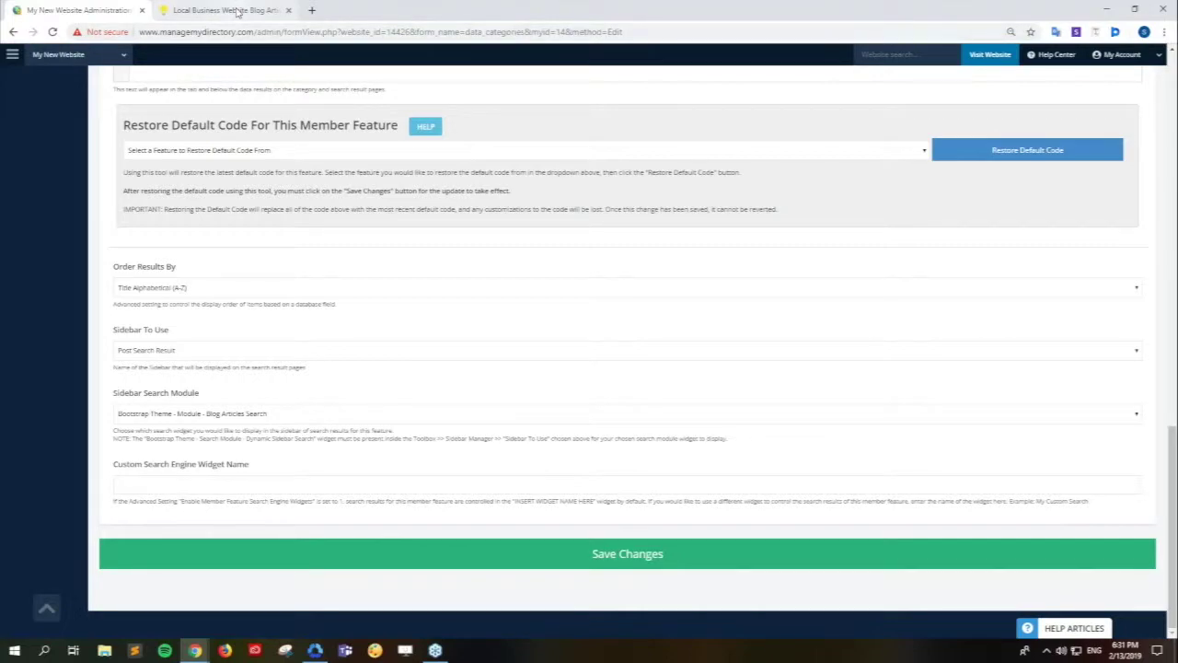
Look at the sidebar on the live blog page and review the Sidebar To Use options in the post type settings
{"action": "left_click", "coordinate": [237, 11]}
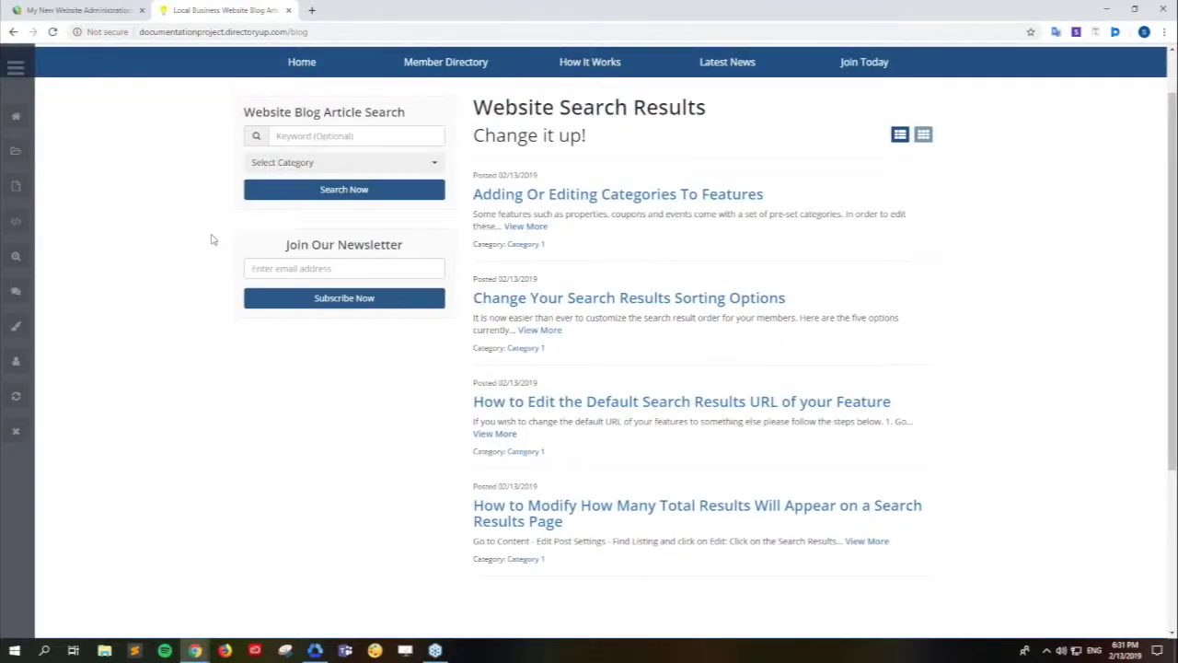
{"action": "left_click", "coordinate": [93, 11]}
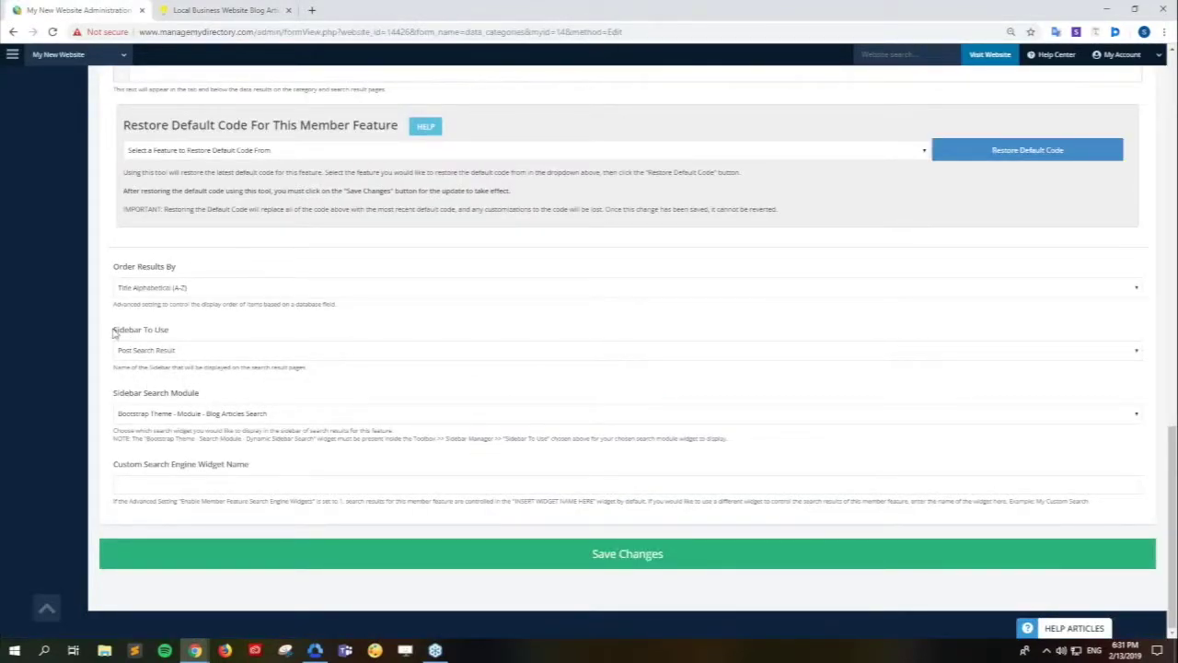
{"action": "left_click", "coordinate": [221, 356]}
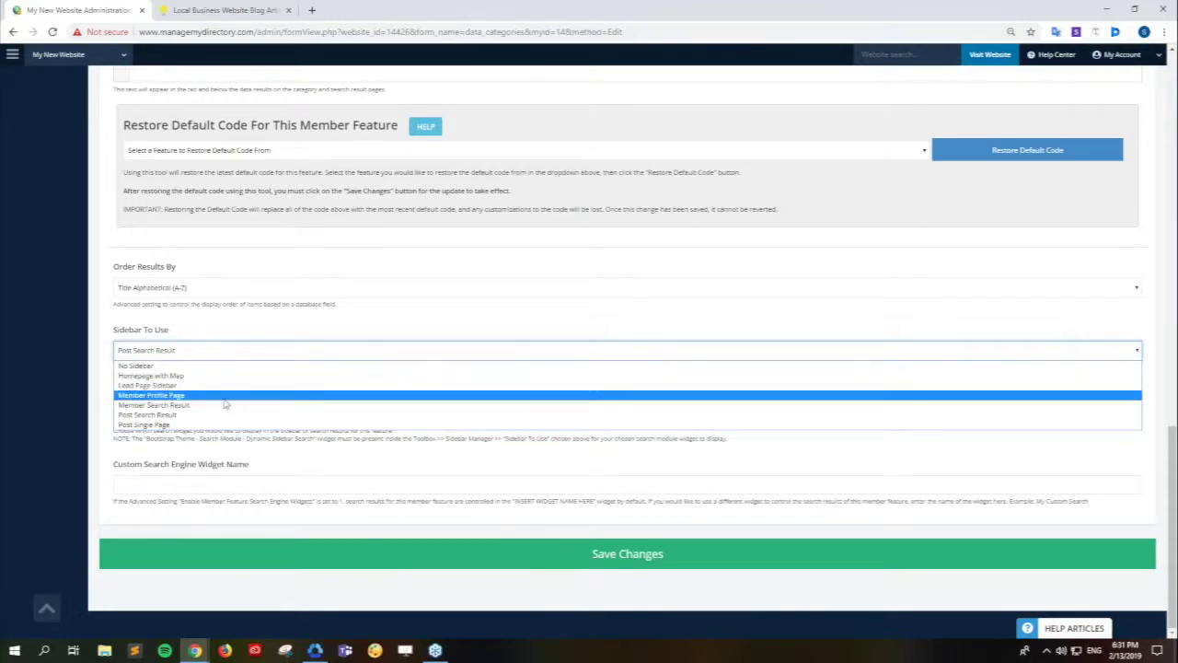
{"action": "left_click", "coordinate": [57, 416]}
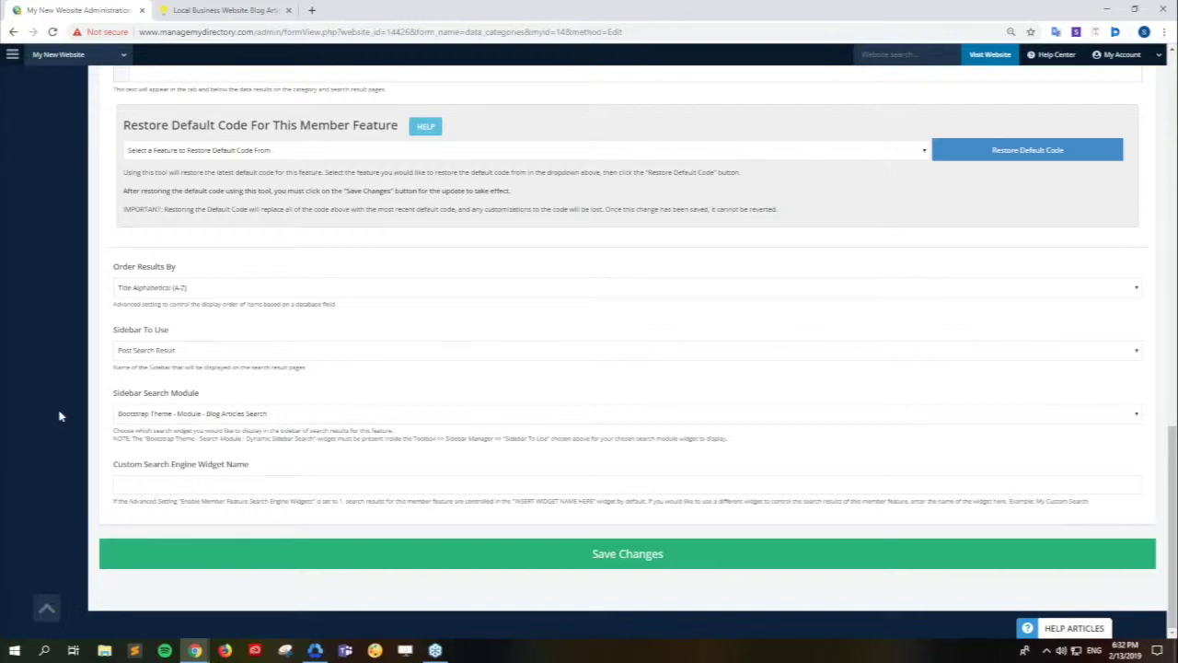
Try Member Profile Page as the Sidebar To Use, save the changes and reload the live blog to check the sidebar
{"action": "left_click", "coordinate": [256, 351]}
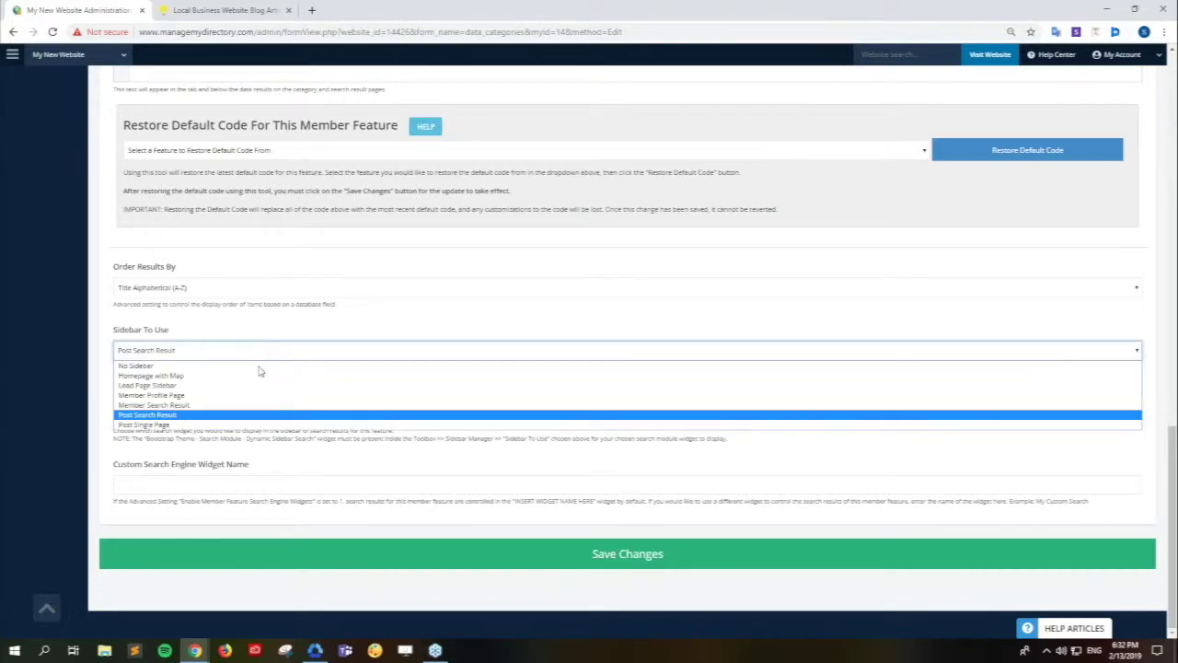
{"action": "left_click", "coordinate": [252, 397]}
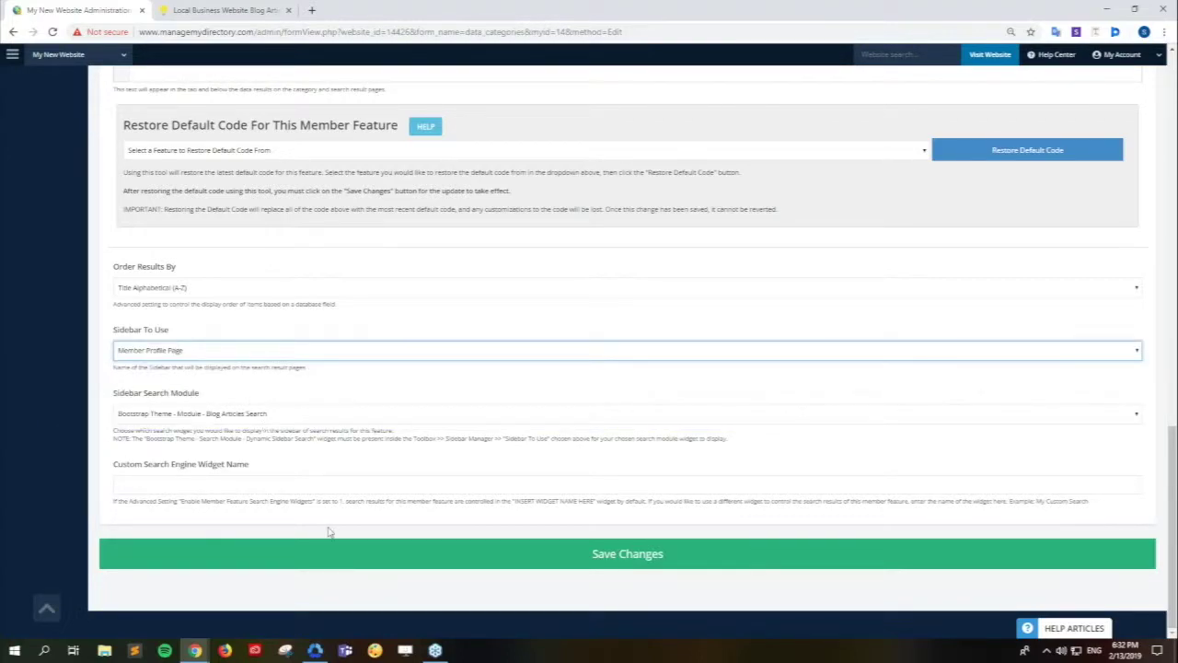
{"action": "left_click", "coordinate": [355, 560]}
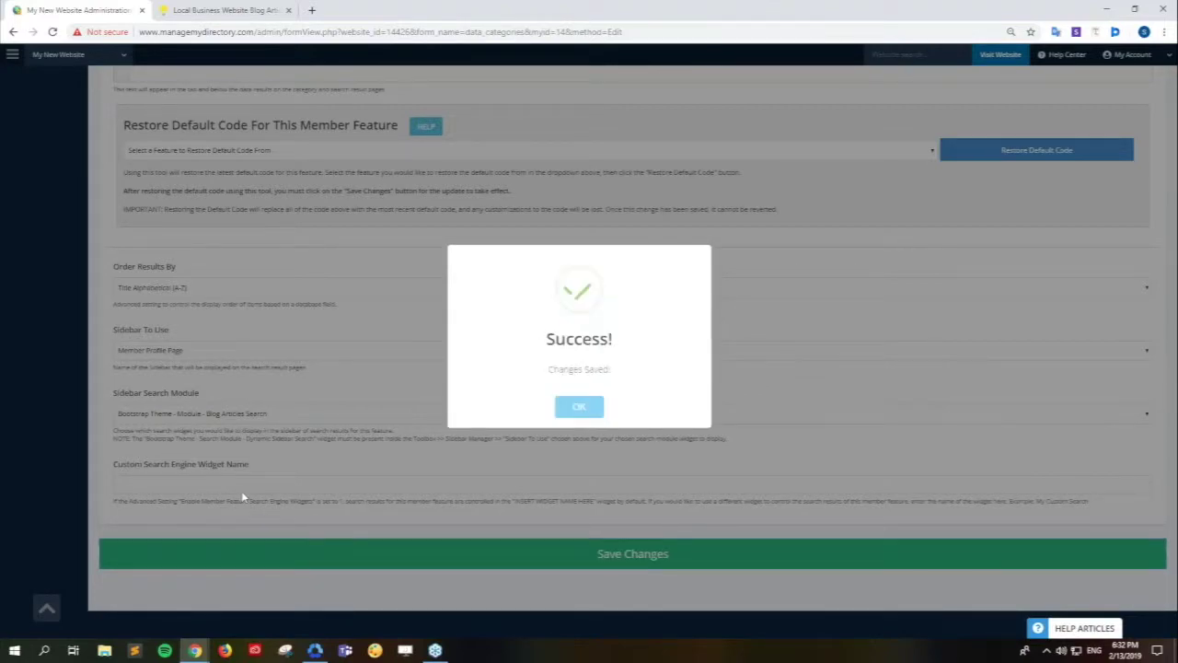
{"action": "left_click", "coordinate": [589, 413]}
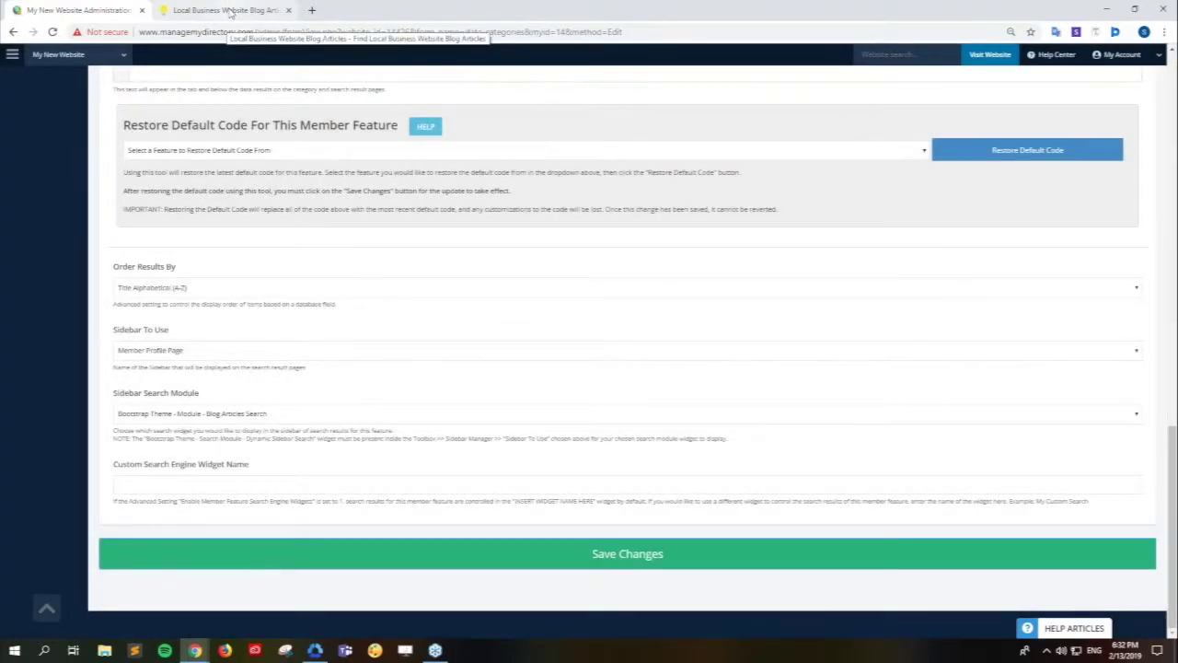
{"action": "left_click", "coordinate": [231, 11]}
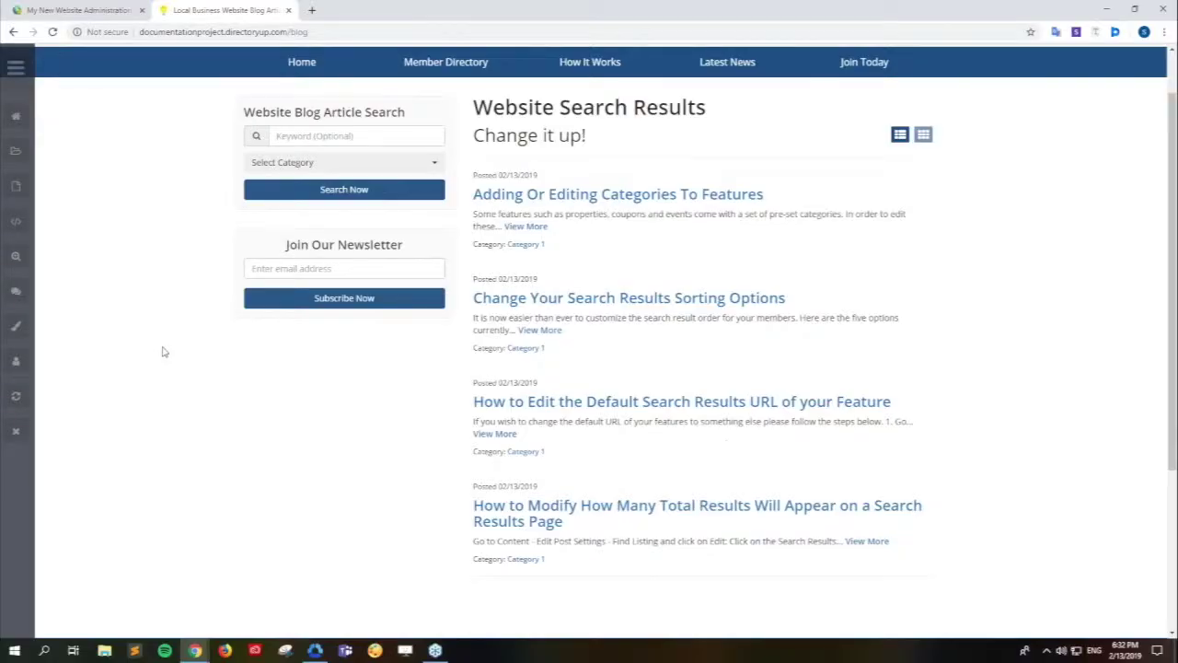
{"action": "key", "text": "F5"}
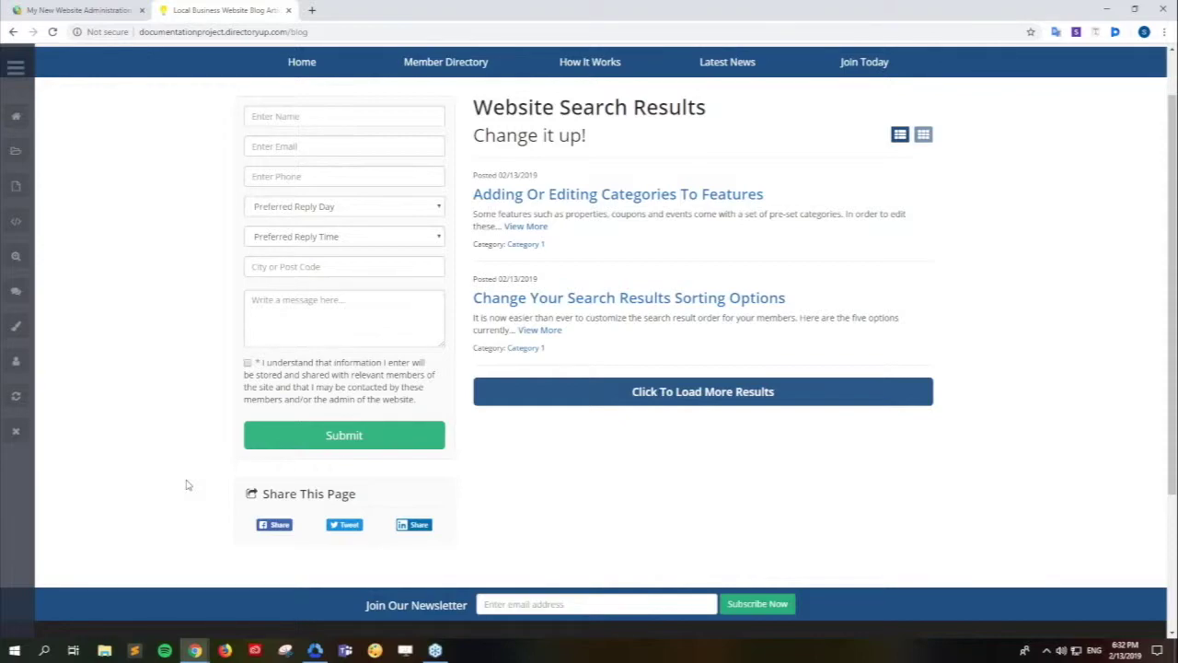
Set Sidebar To Use back to Post Search Result, save the changes and reload the live blog to check the sidebar
{"action": "left_click", "coordinate": [78, 11]}
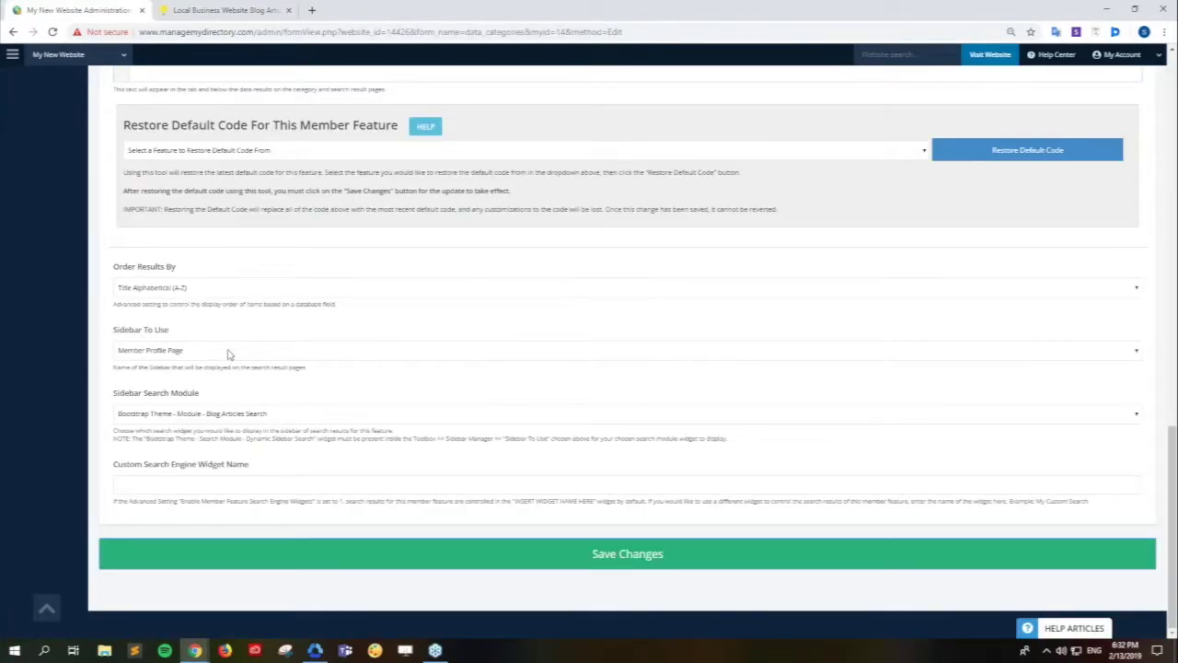
{"action": "left_click", "coordinate": [229, 353]}
{"action": "left_click", "coordinate": [224, 416]}
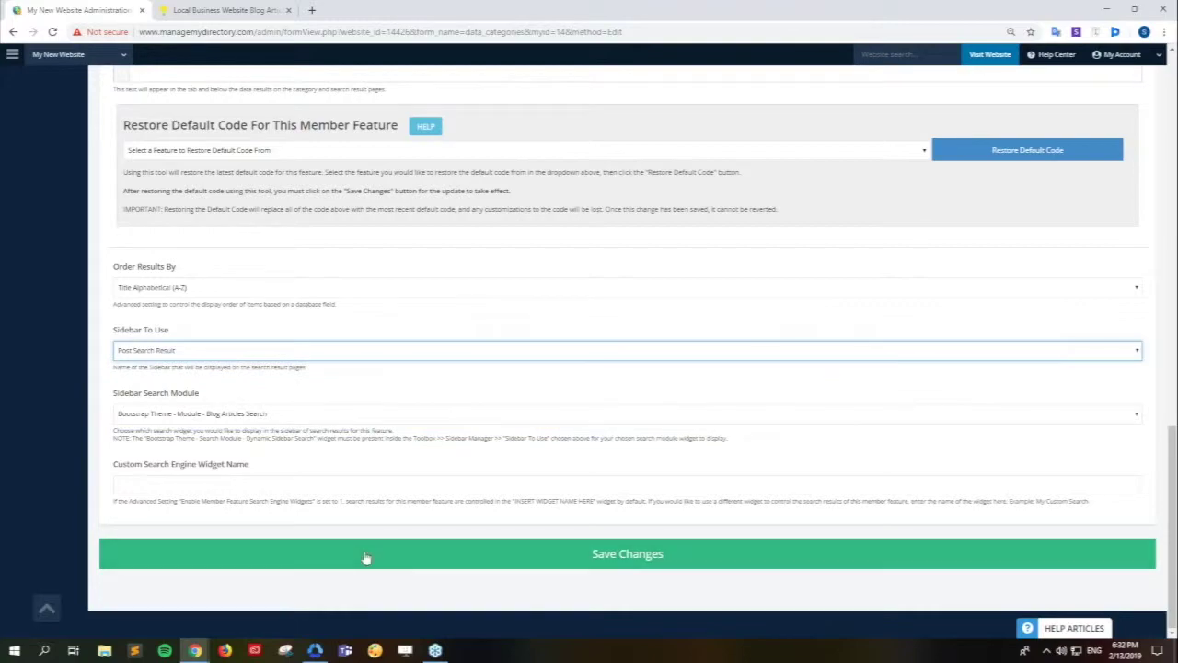
{"action": "left_click", "coordinate": [366, 557]}
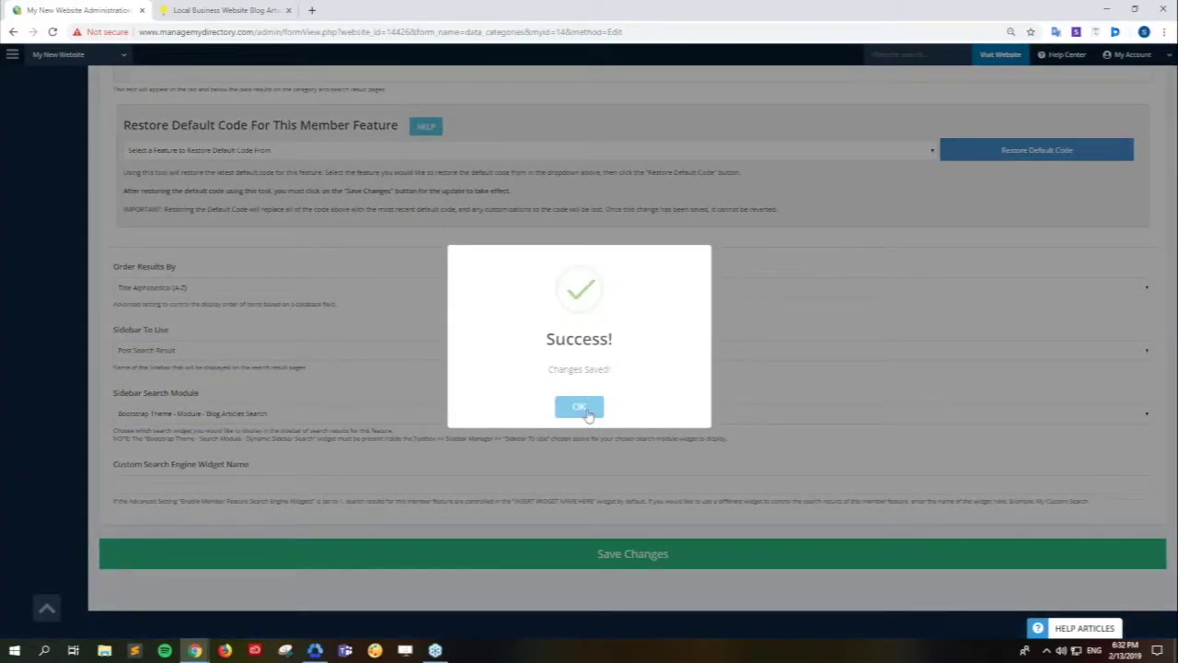
{"action": "left_click", "coordinate": [585, 412]}
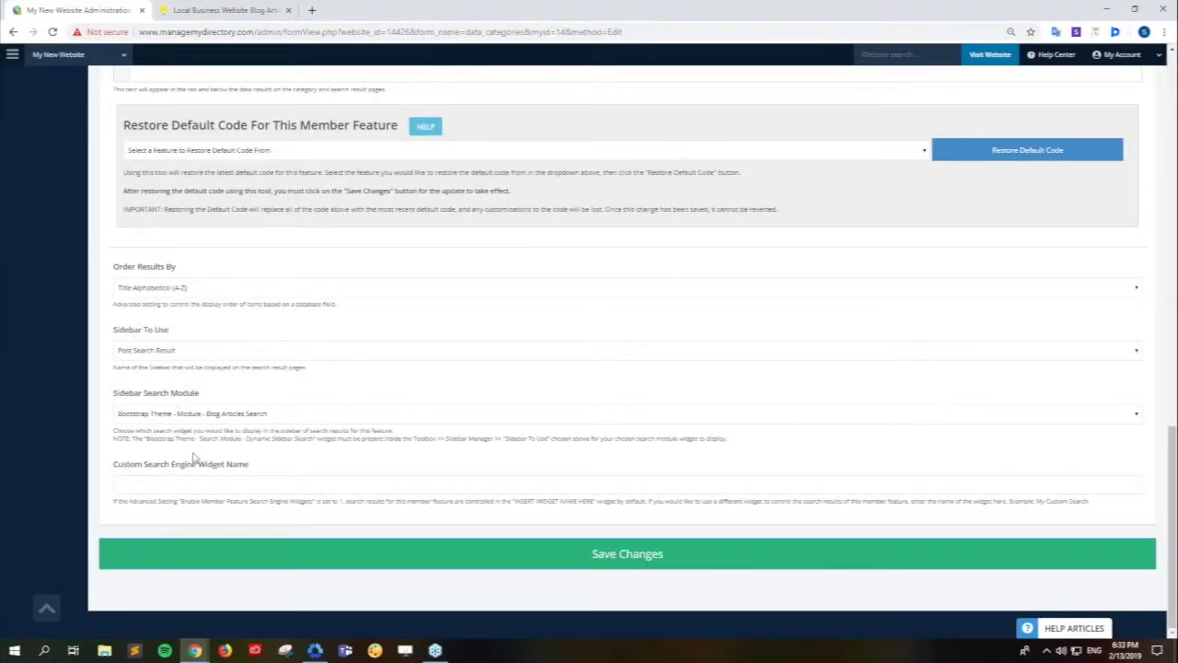
{"action": "left_click", "coordinate": [210, 11]}
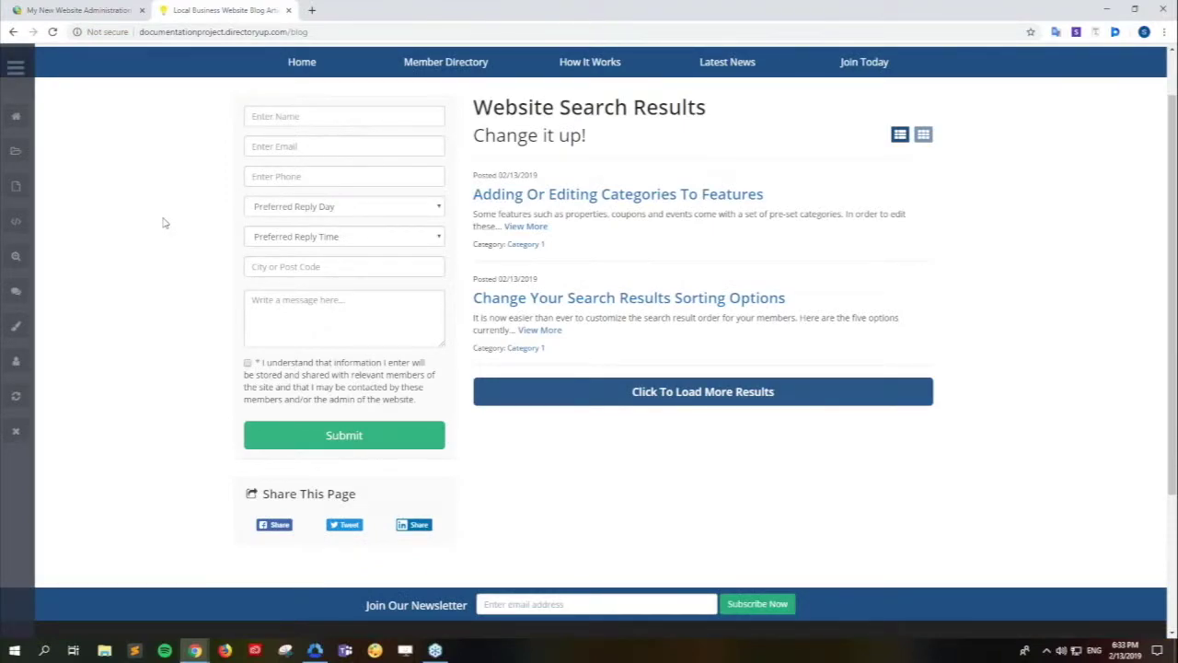
{"action": "key", "text": "F5"}
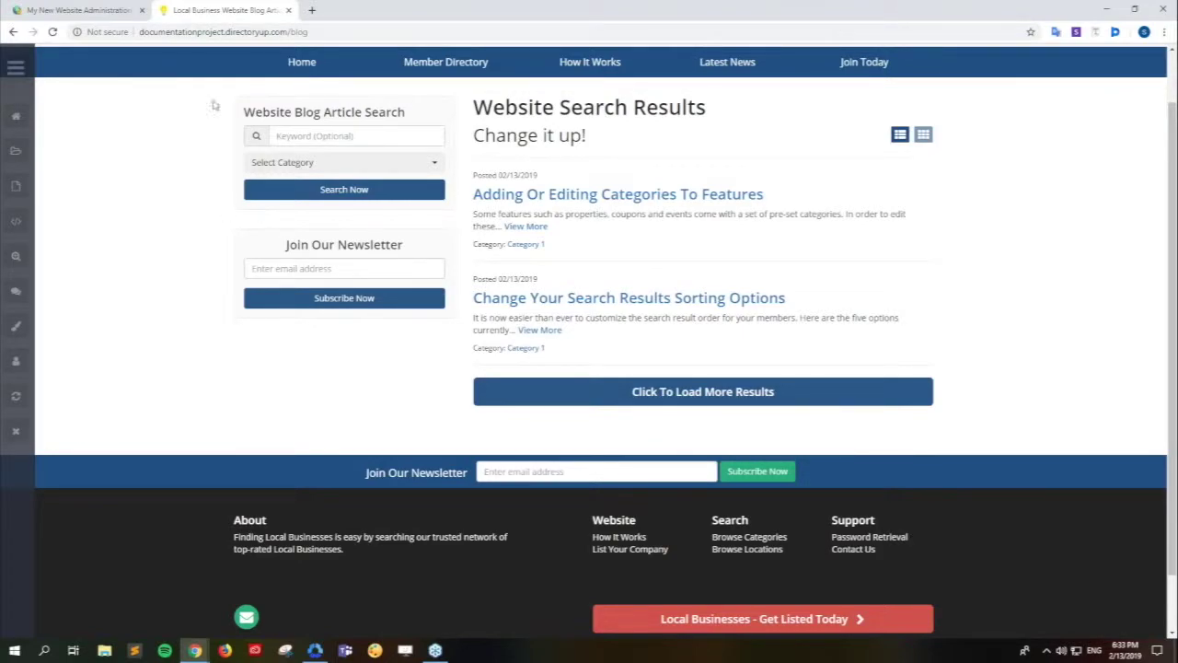
Try Bootstrap Theme - Search Module - Top_Sub_Location as the Sidebar Search Module, save the changes and reload the live blog to check the search form
{"action": "left_click", "coordinate": [84, 11]}
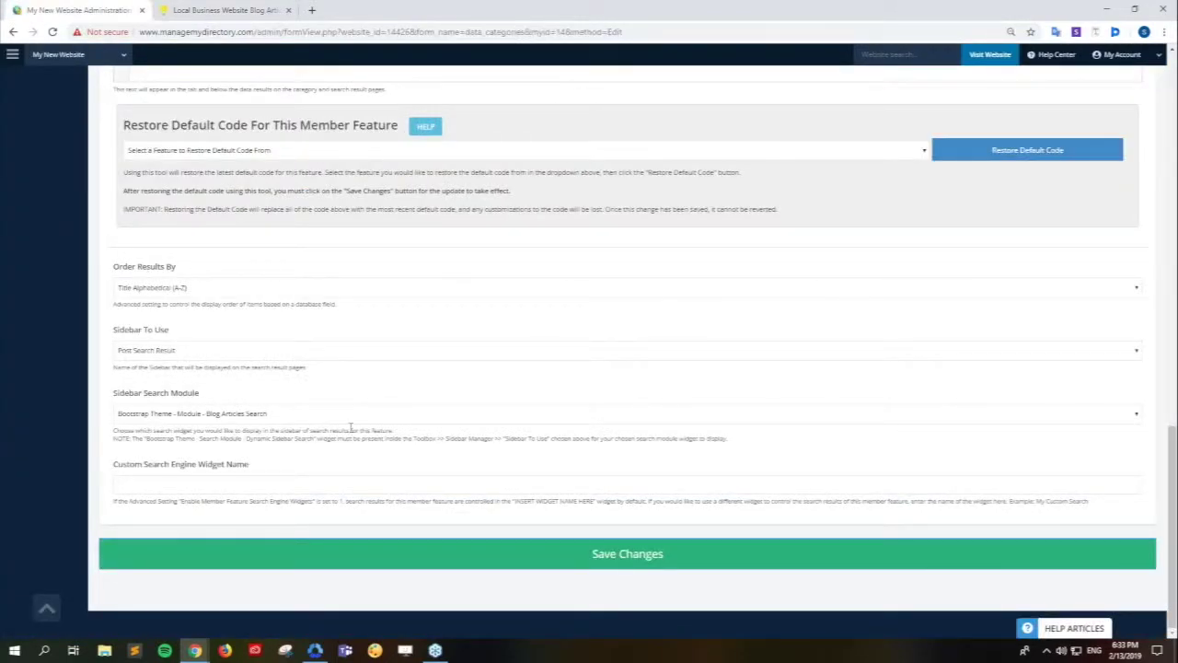
{"action": "left_click", "coordinate": [357, 421]}
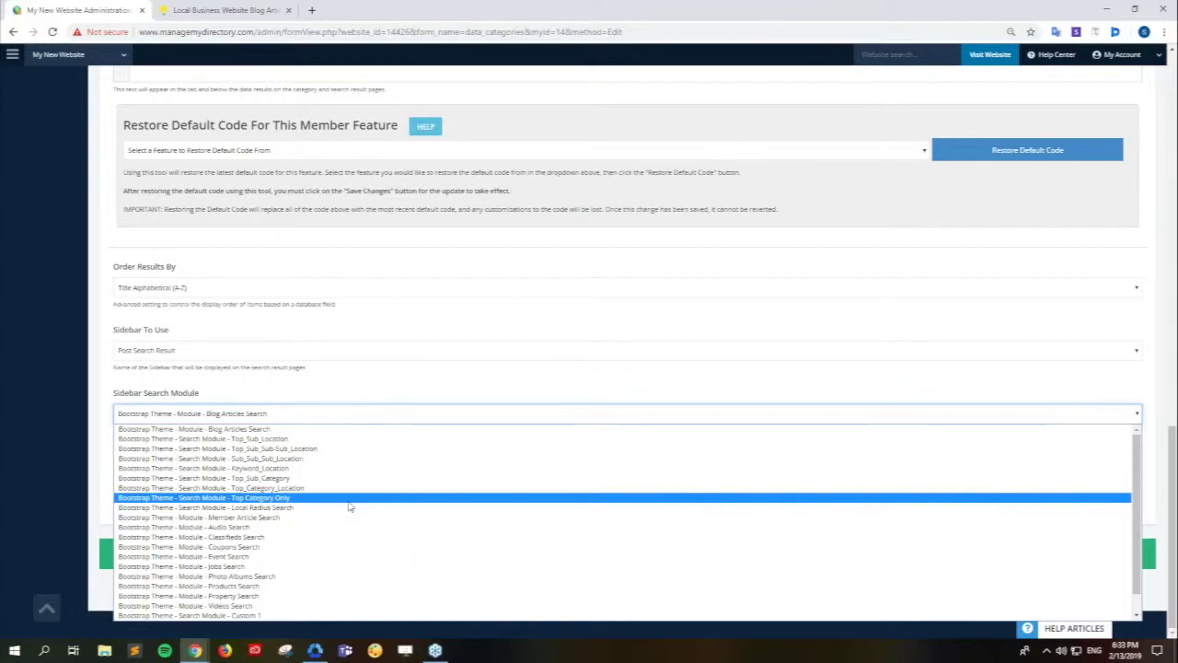
{"action": "left_click", "coordinate": [338, 439]}
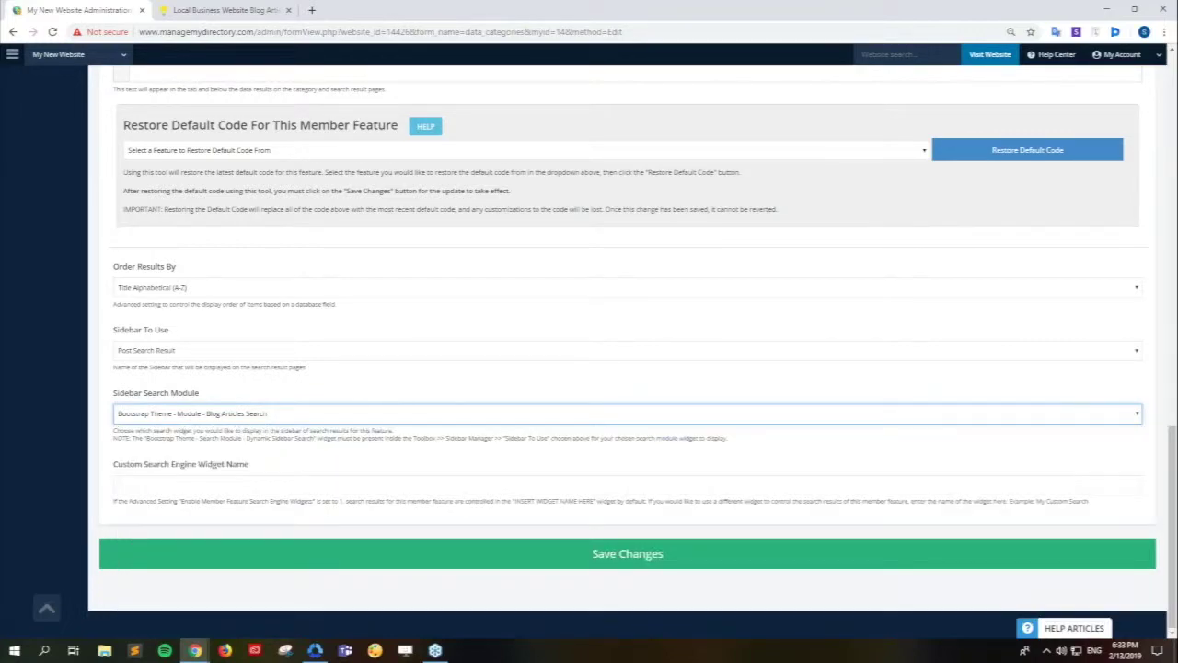
{"action": "left_click", "coordinate": [406, 555]}
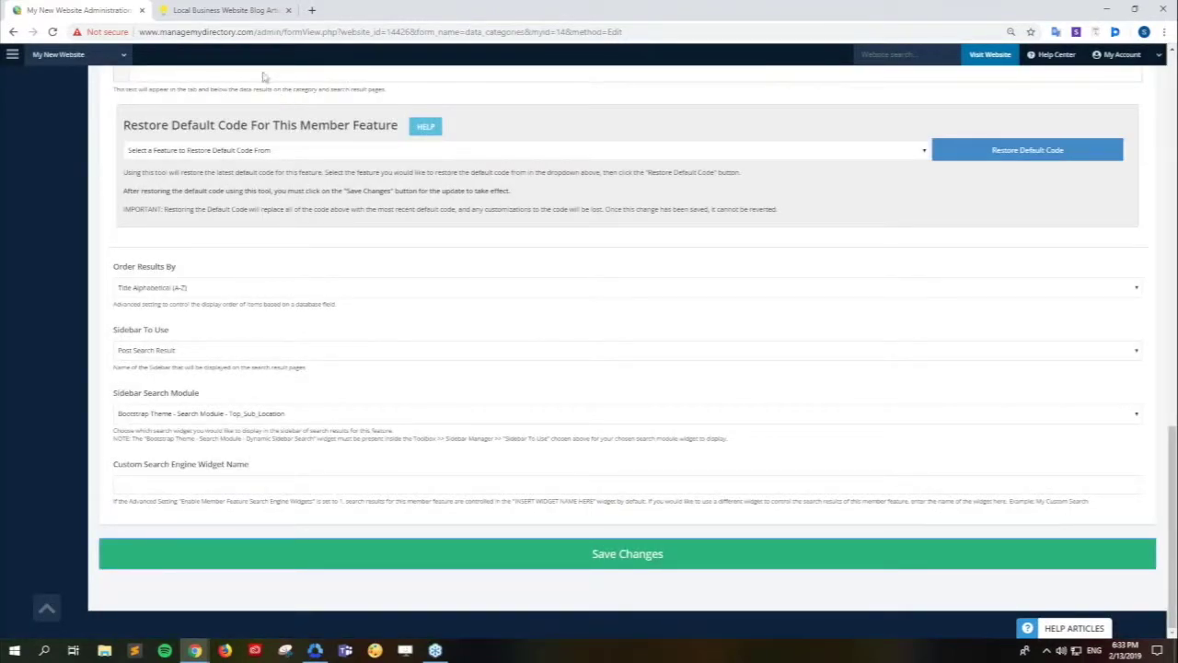
{"action": "left_click", "coordinate": [247, 13]}
{"action": "key", "text": "F5"}
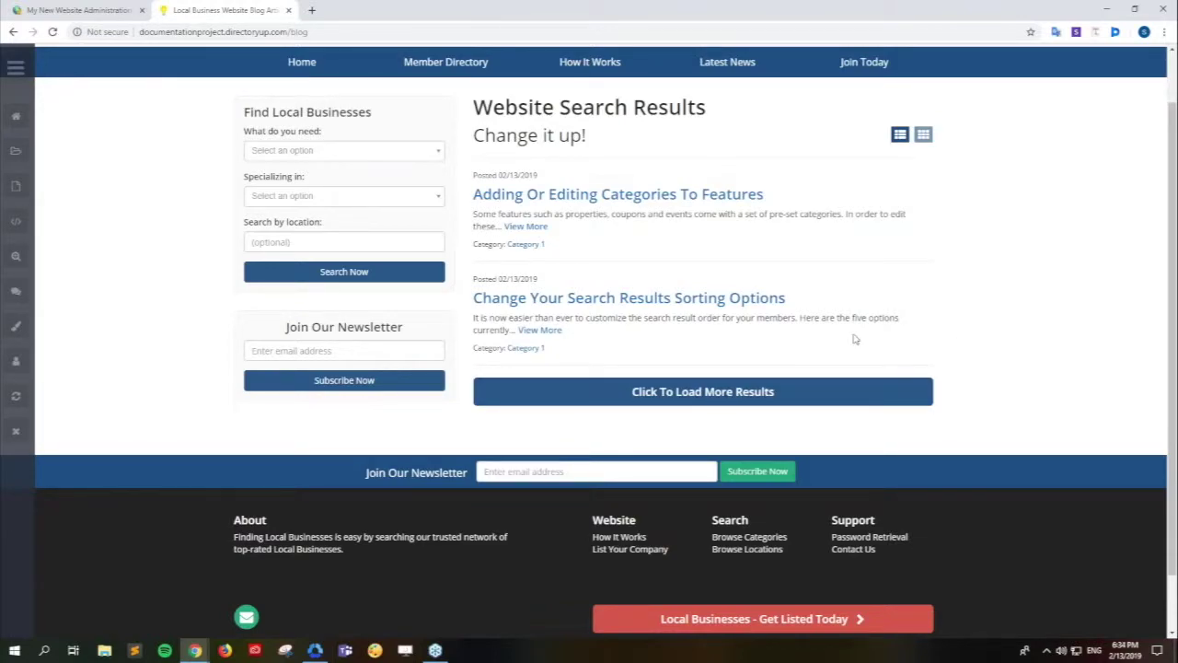
{"action": "left_click", "coordinate": [353, 243]}
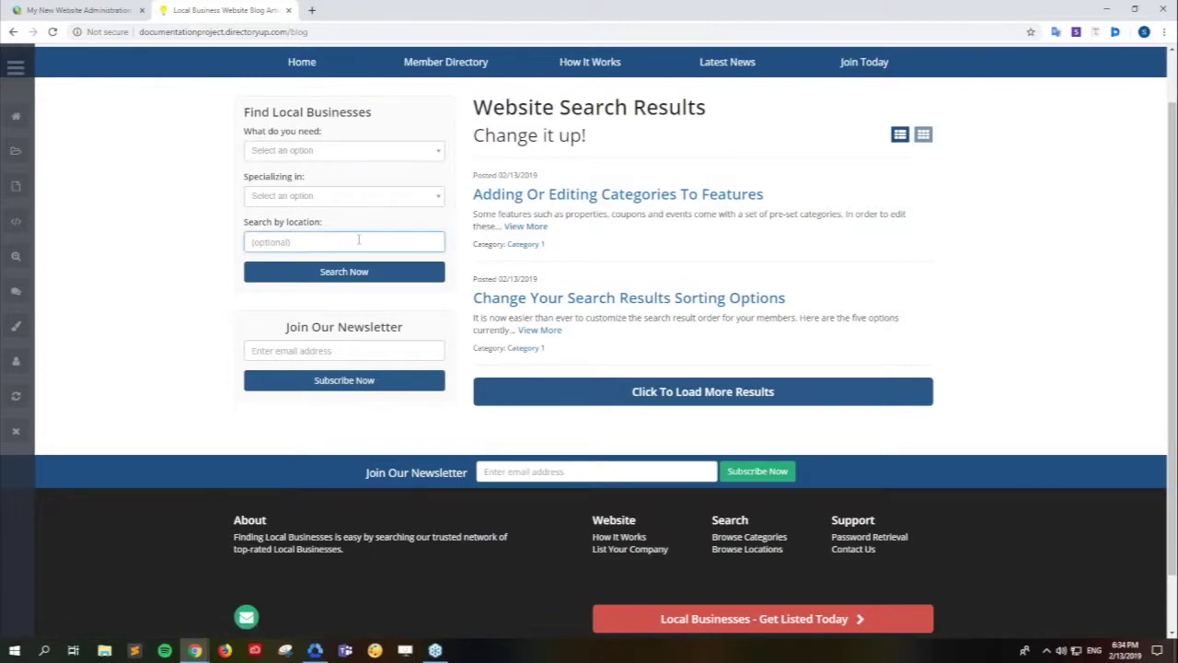
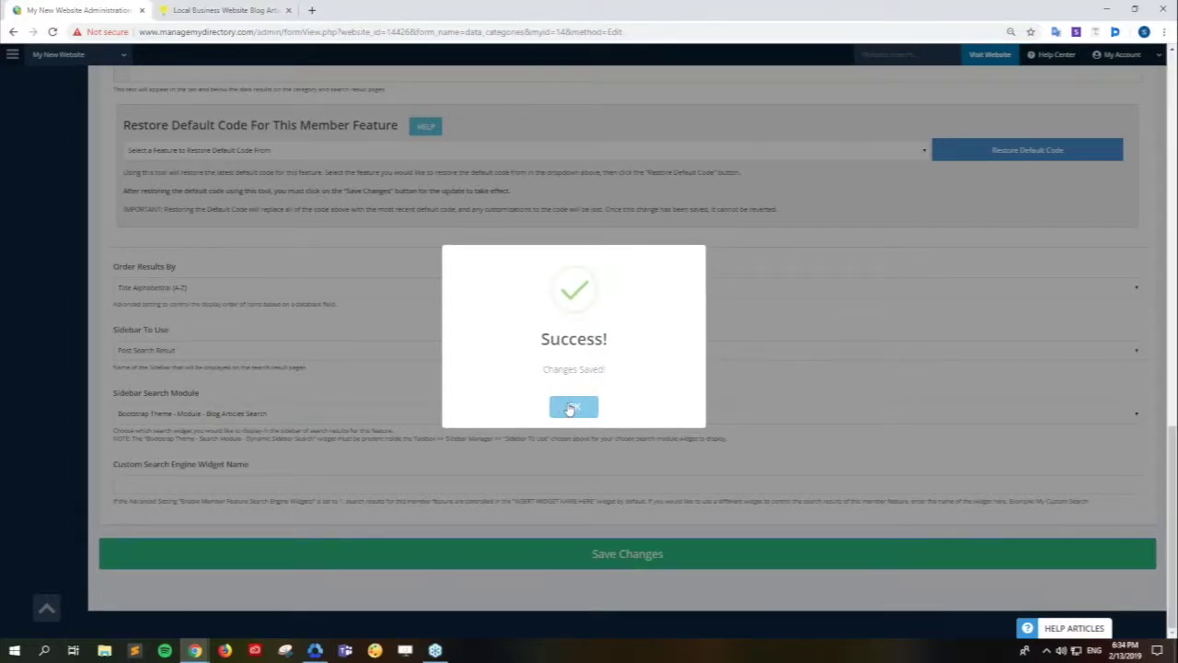
Finish saving Bootstrap Theme - Module - Blog Articles Search as the Sidebar Search Module and review the search result settings up to the Page Header code
{"action": "left_click", "coordinate": [571, 409]}
{"action": "scroll", "coordinate": [50, 420], "scroll_direction": "up", "scroll_amount": 2}
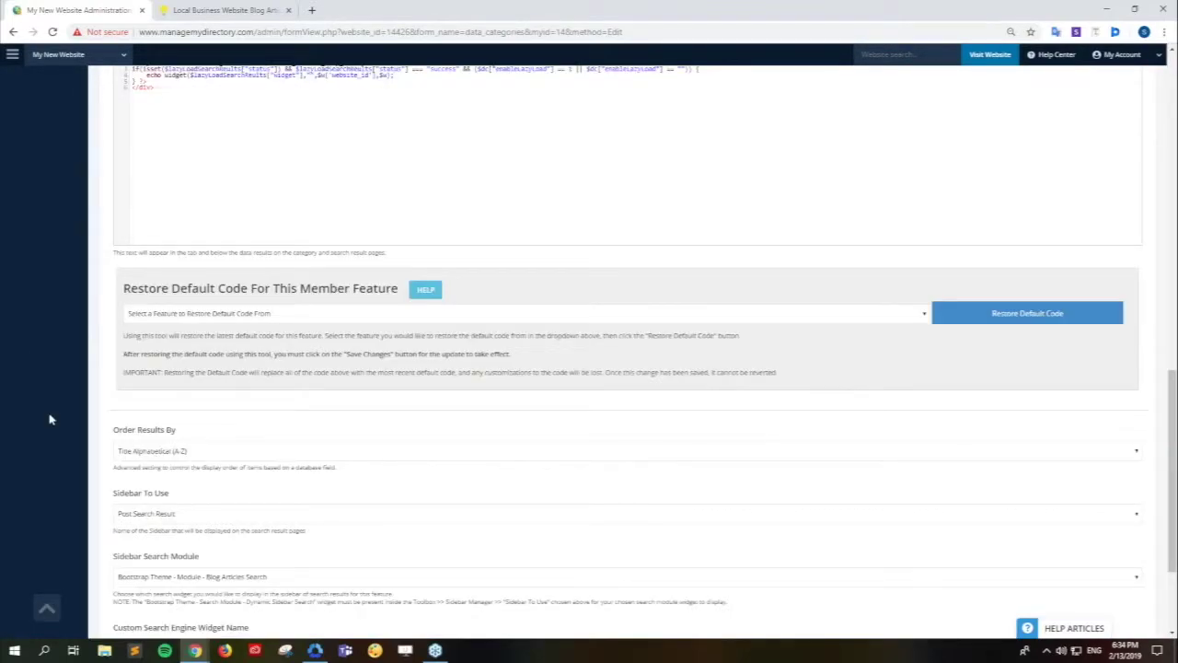
{"action": "scroll", "coordinate": [51, 420], "scroll_direction": "up", "scroll_amount": 6}
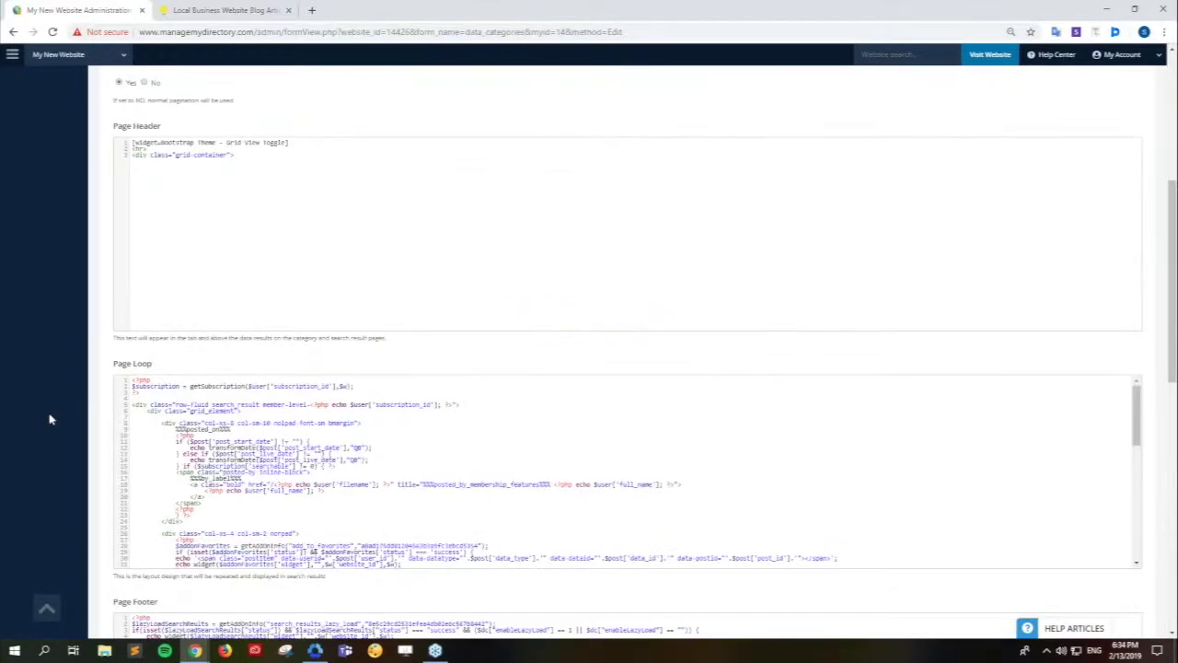
{"action": "scroll", "coordinate": [51, 420], "scroll_direction": "up", "scroll_amount": 4}
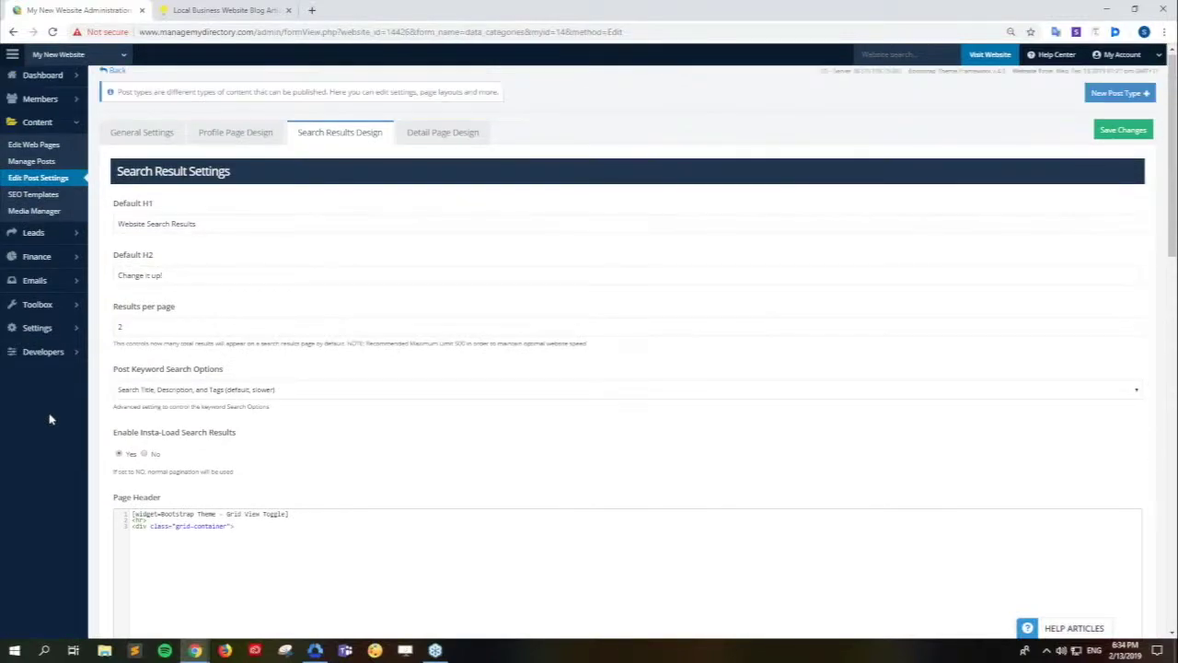
{"action": "scroll", "coordinate": [51, 420], "scroll_direction": "down", "scroll_amount": 1}
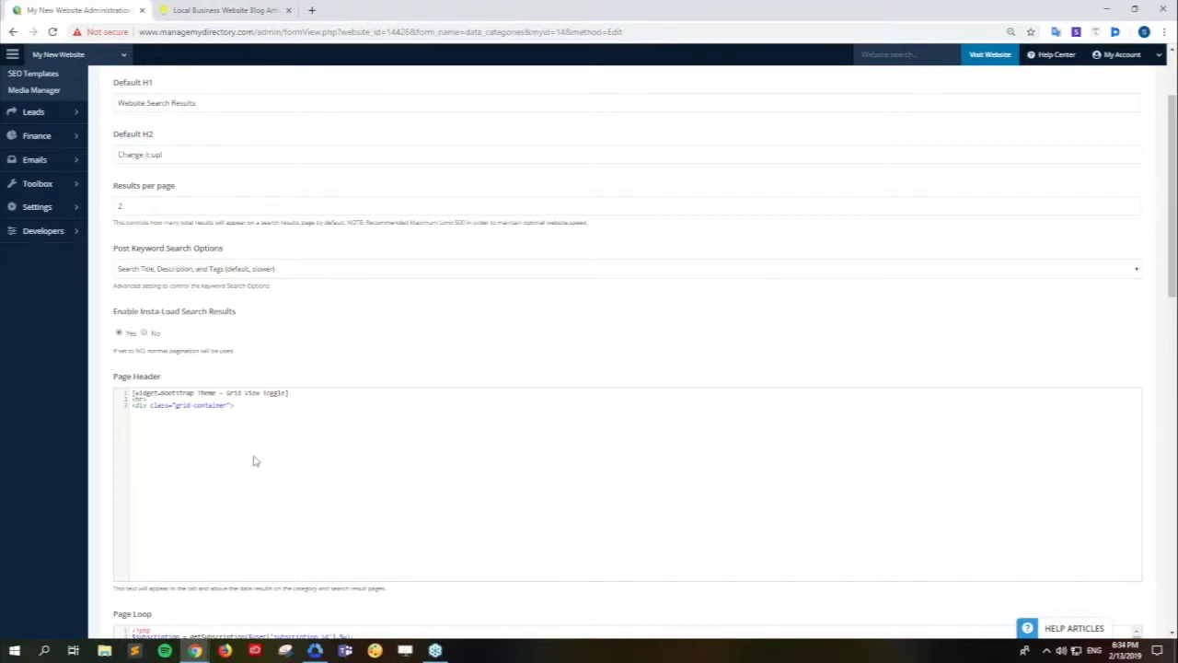
{"action": "left_click_drag", "start_coordinate": [110, 385], "coordinate": [166, 384]}
{"action": "left_click", "coordinate": [179, 381]}
In the website's design settings, set the sidebar alignment for Post Search Results to Right and save the changes
{"action": "mouse_move", "coordinate": [89, 206]}
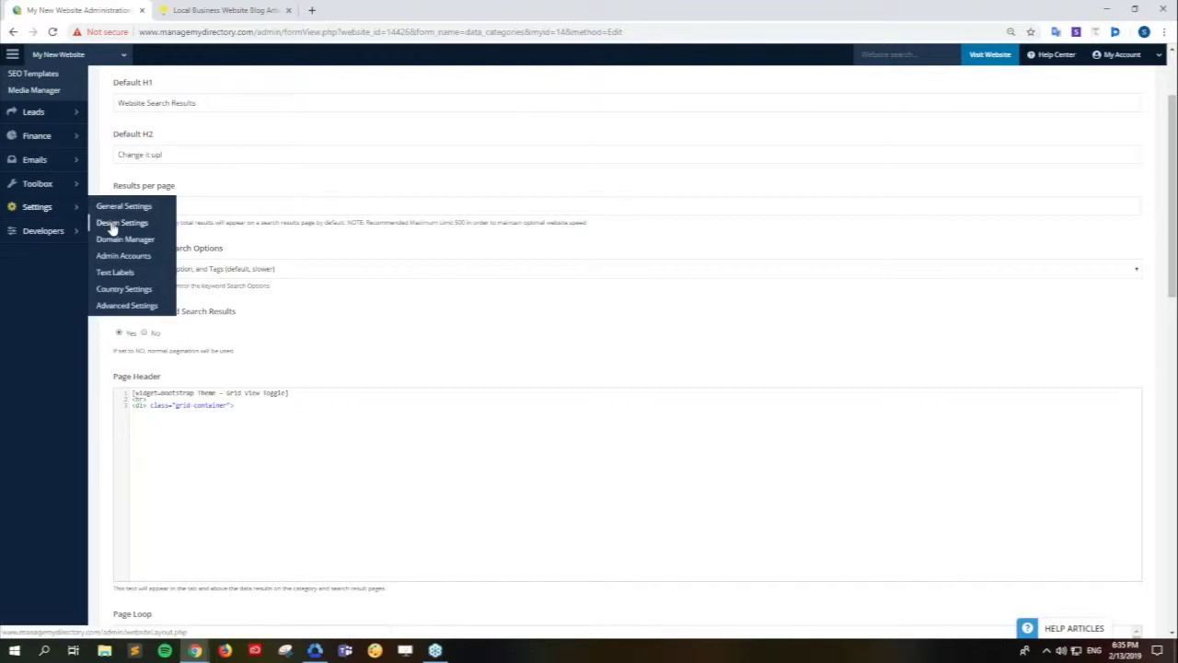
{"action": "left_click", "coordinate": [110, 225]}
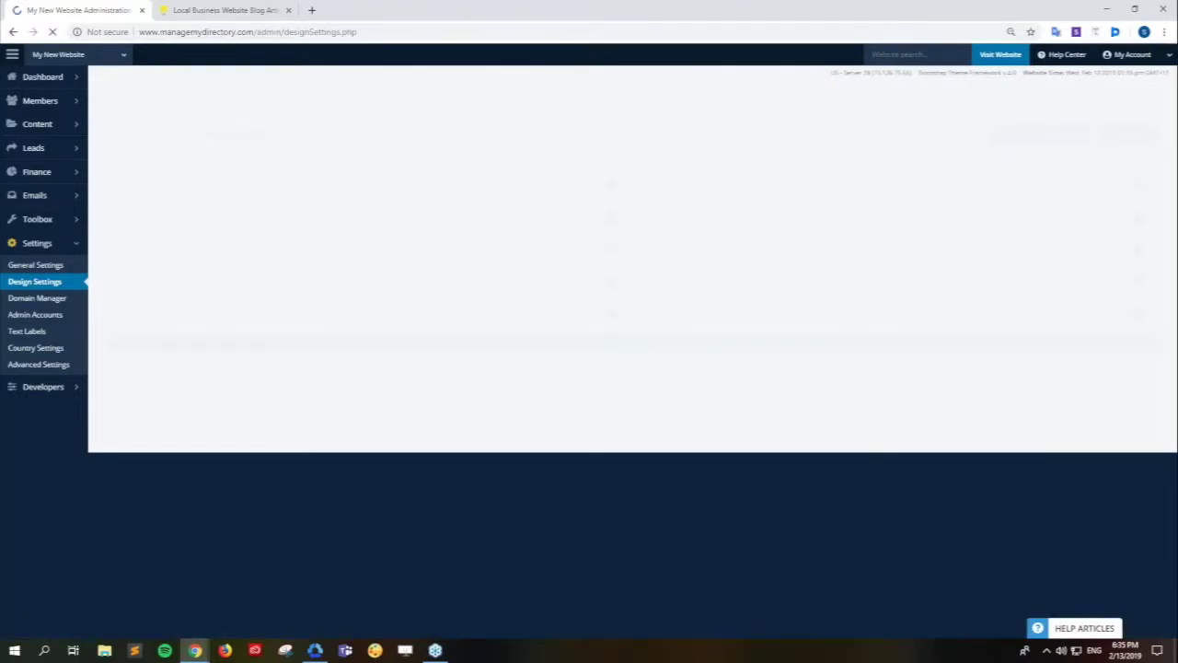
{"action": "left_click", "coordinate": [791, 249]}
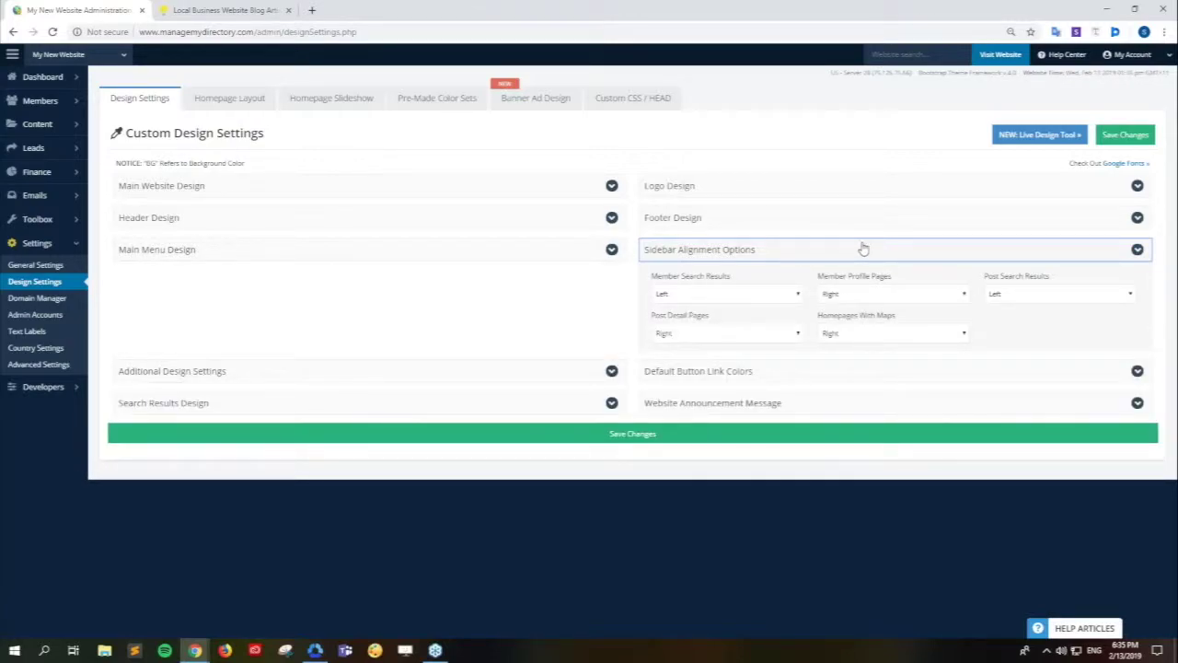
{"action": "left_click", "coordinate": [1131, 296]}
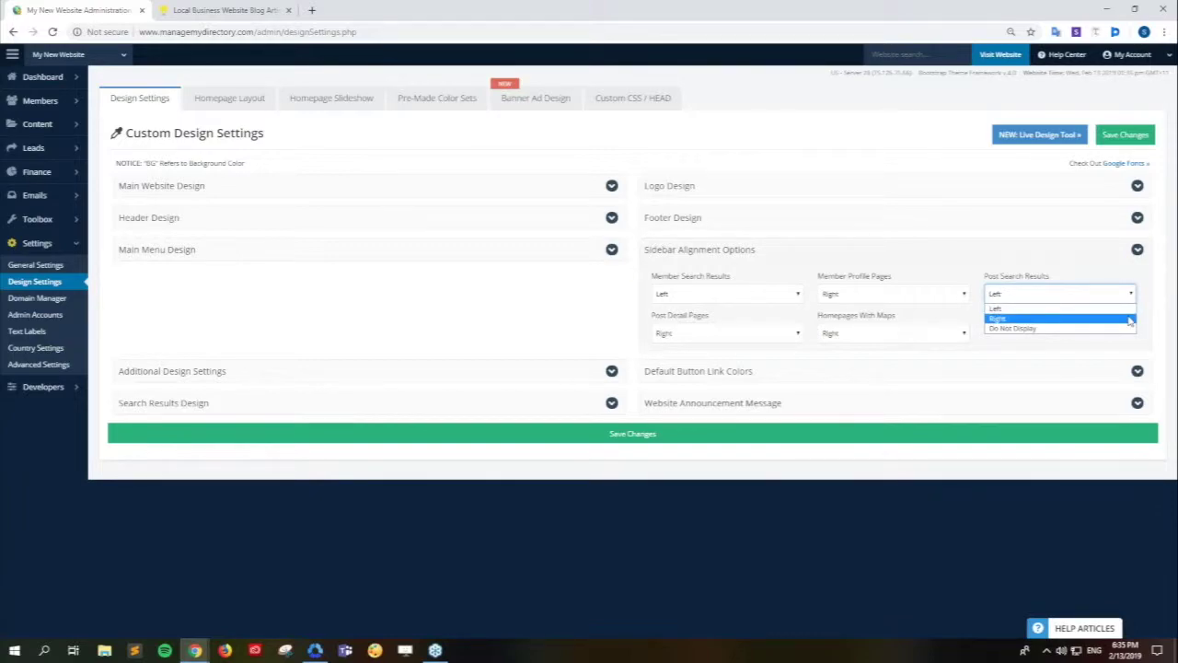
{"action": "left_click", "coordinate": [1130, 319]}
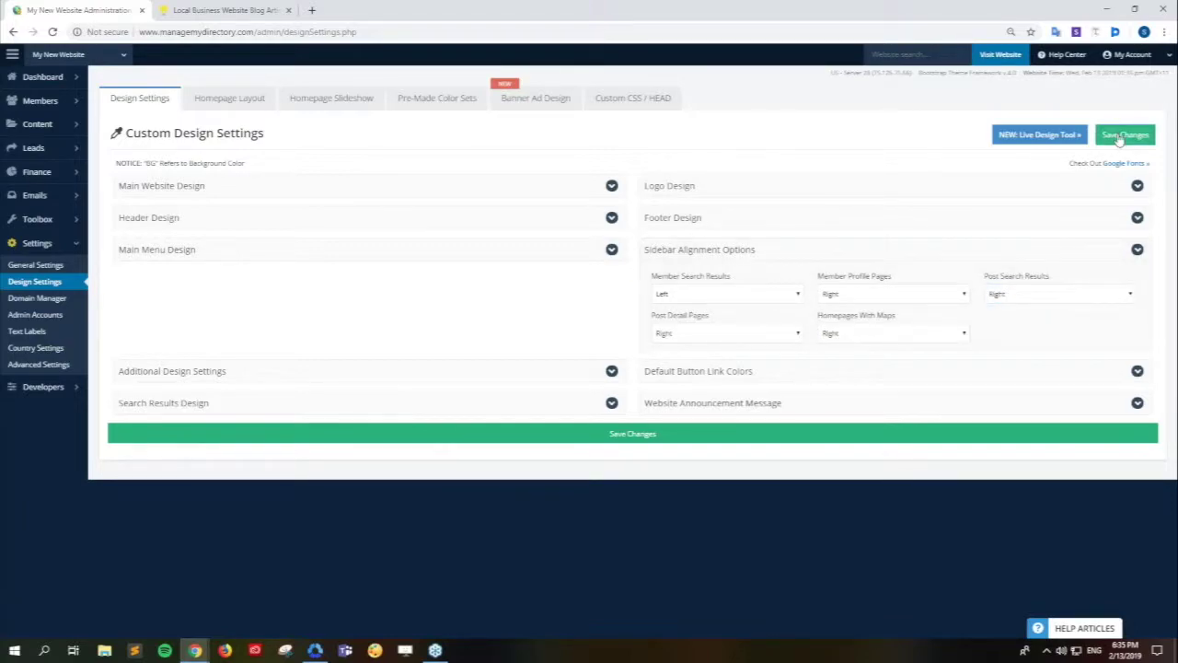
{"action": "left_click", "coordinate": [1121, 135]}
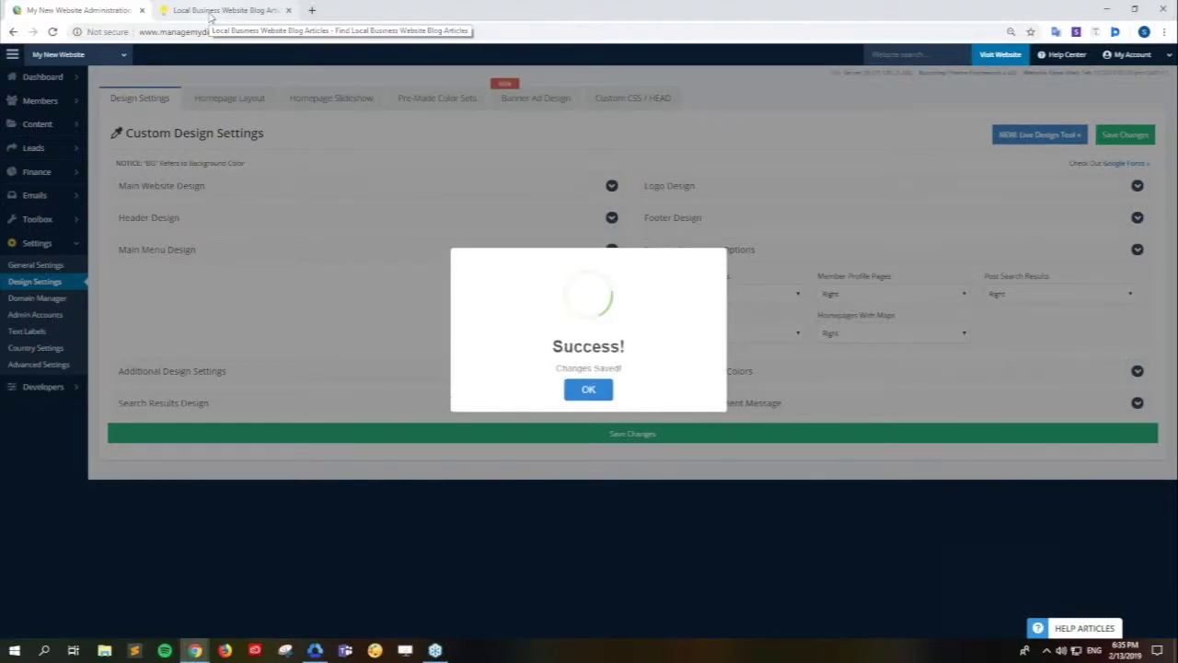
{"action": "left_click", "coordinate": [607, 399]}
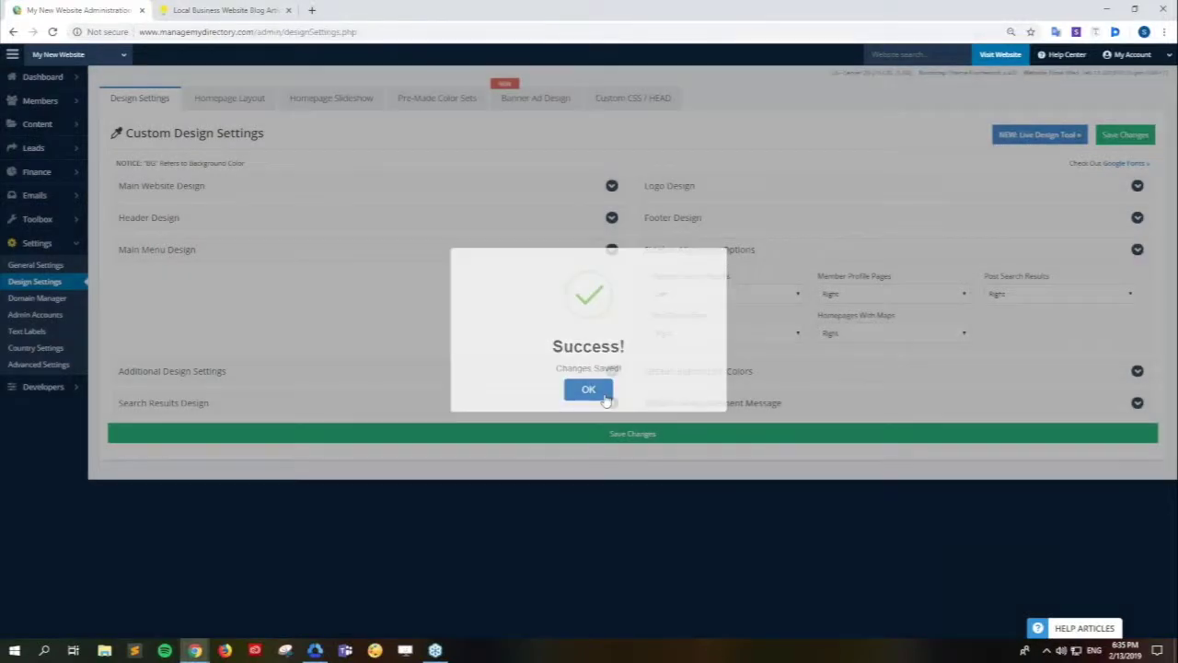
{"action": "left_click", "coordinate": [609, 401]}
Reload the live blog to check the sidebar's alignment, and review the Search Results Design options in the design settings
{"action": "key", "text": "ctrl+Tab"}
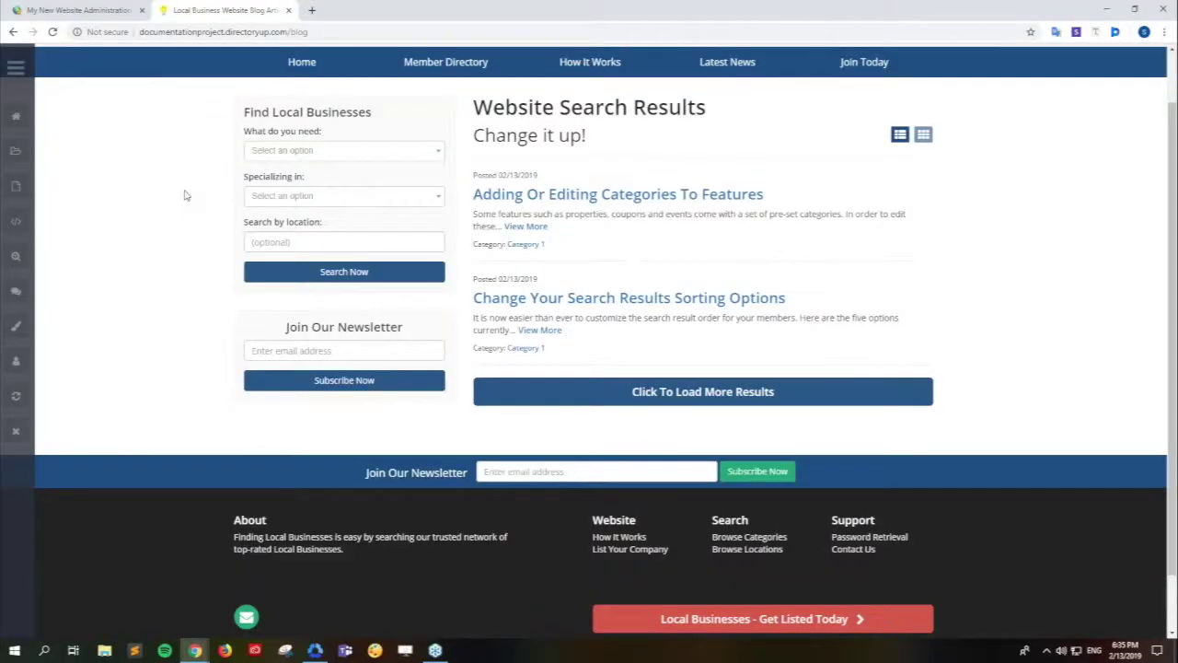
{"action": "key", "text": "F5"}
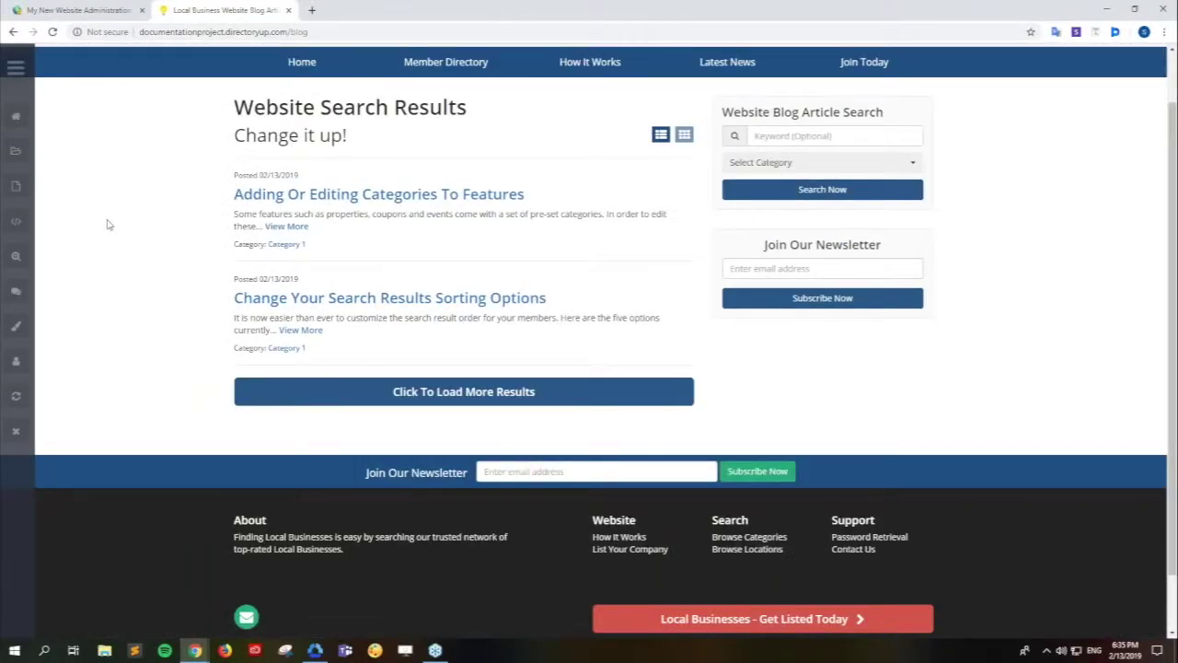
{"action": "scroll", "coordinate": [107, 224], "scroll_direction": "up", "scroll_amount": 1}
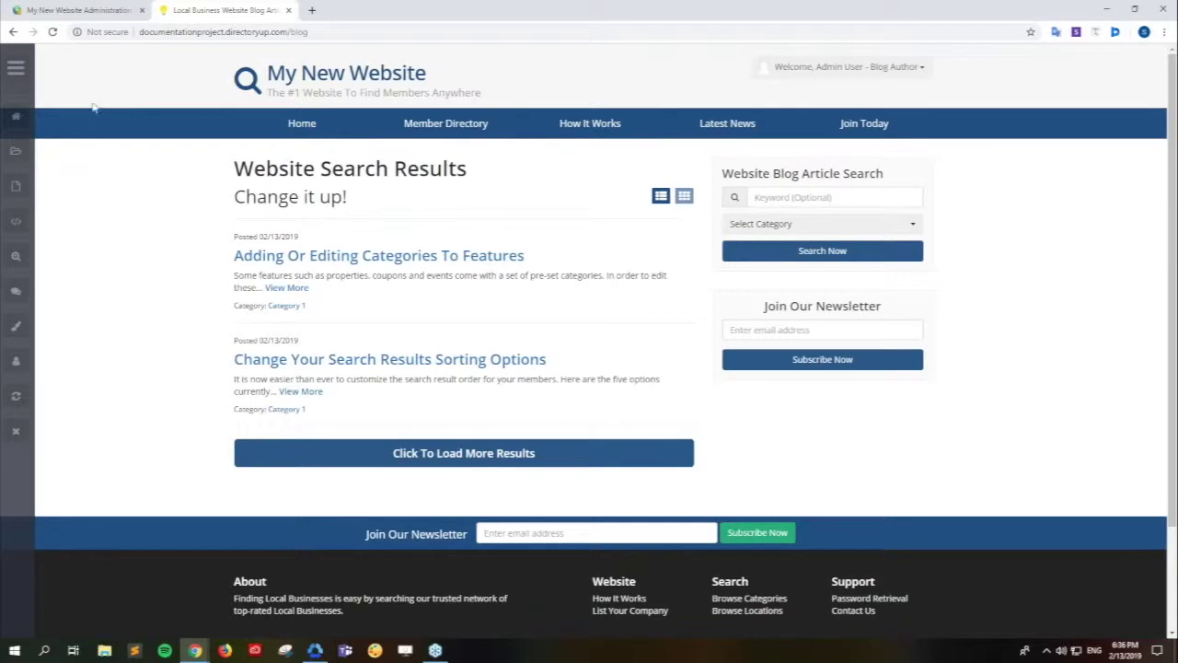
{"action": "key", "text": "ctrl+Tab"}
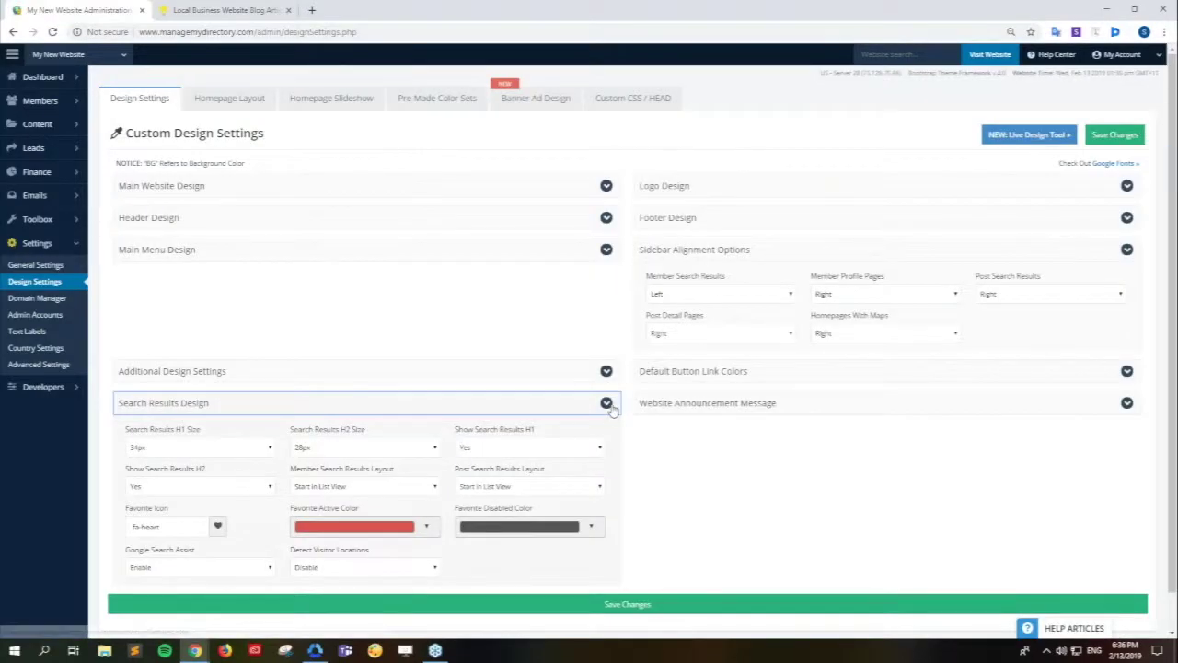
{"action": "left_click", "coordinate": [611, 402]}
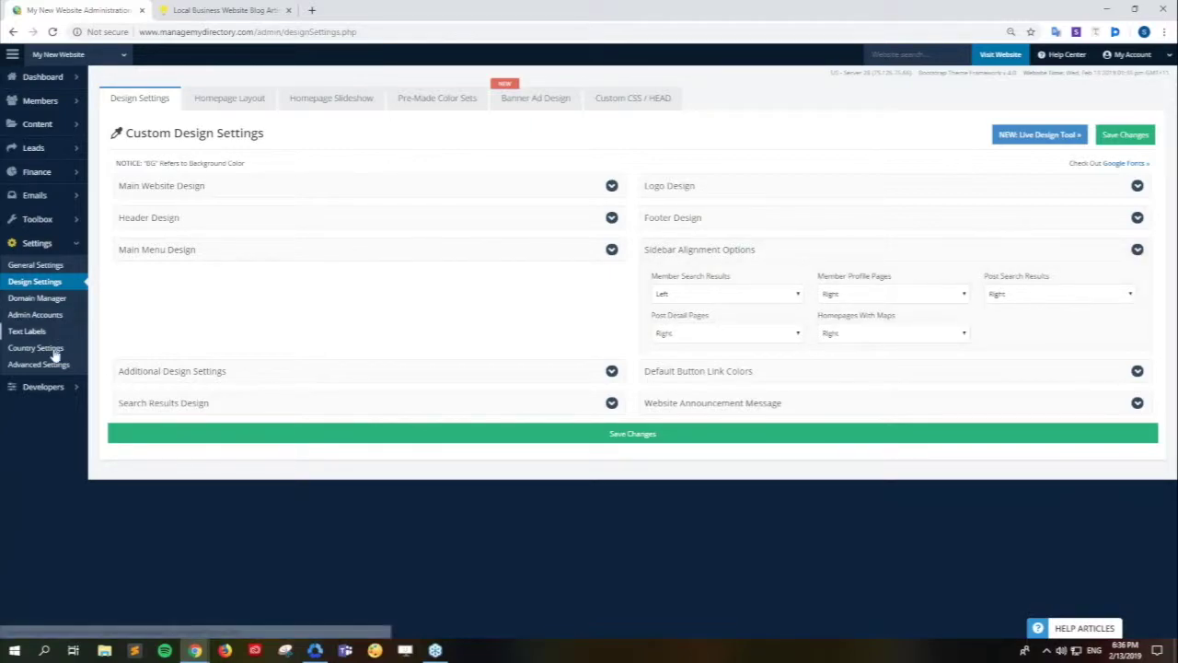
Return to the post type list and open the Website Blog Article post type for editing
{"action": "mouse_move", "coordinate": [66, 129]}
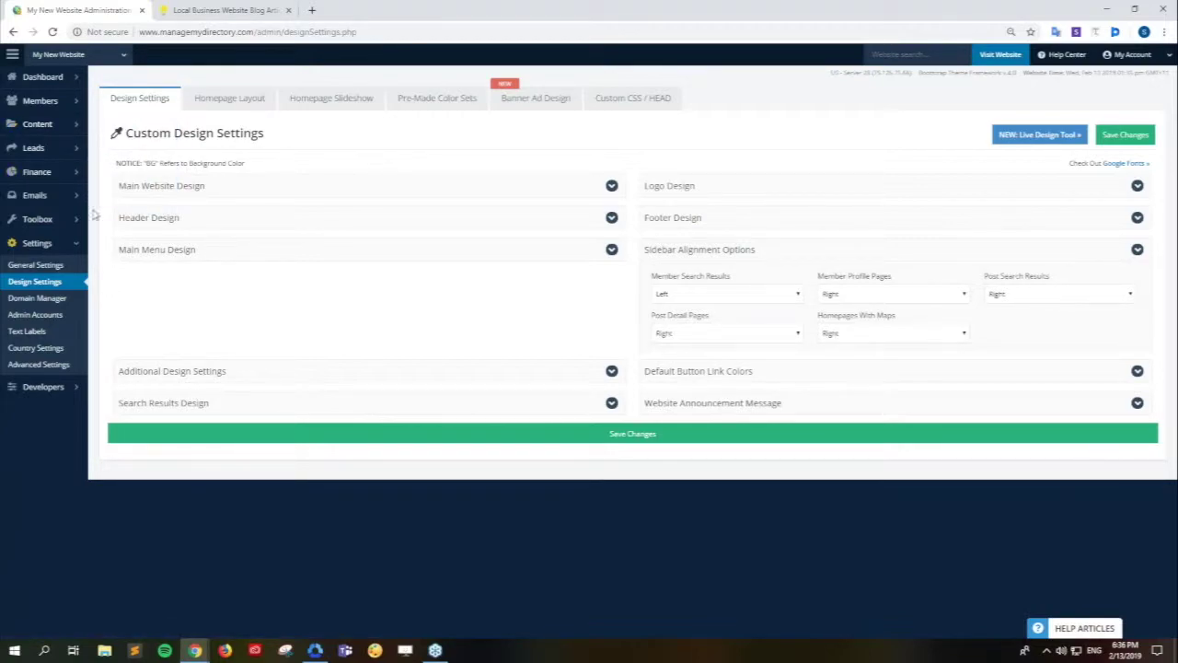
{"action": "left_click", "coordinate": [110, 159]}
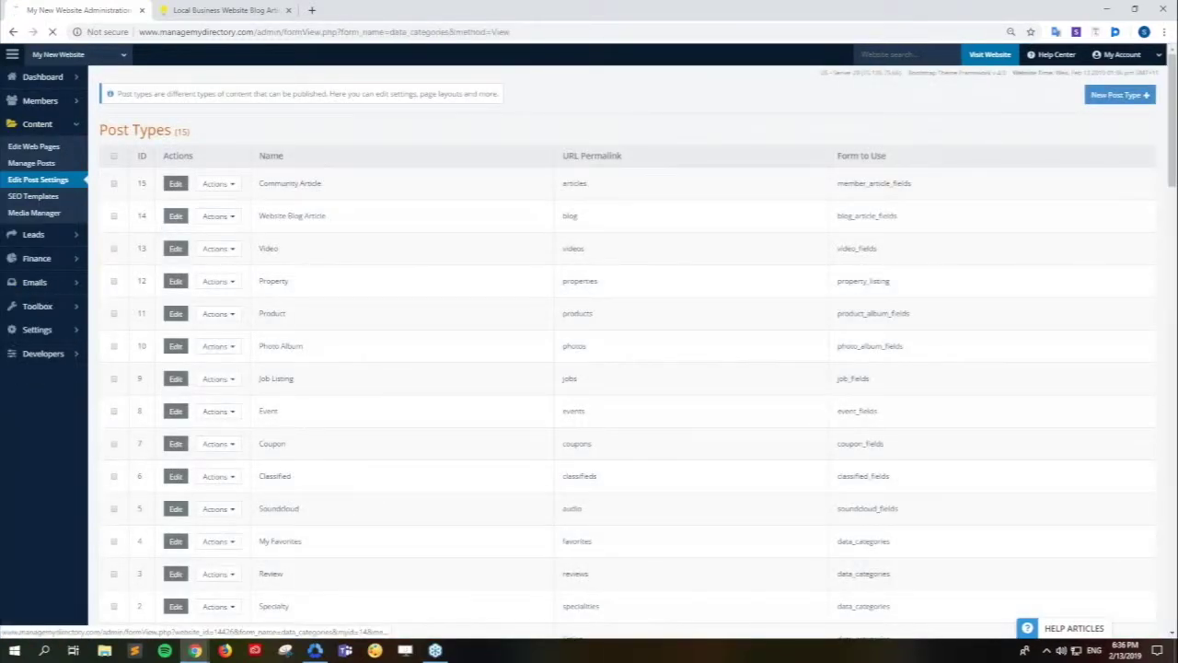
{"action": "left_click", "coordinate": [167, 221]}
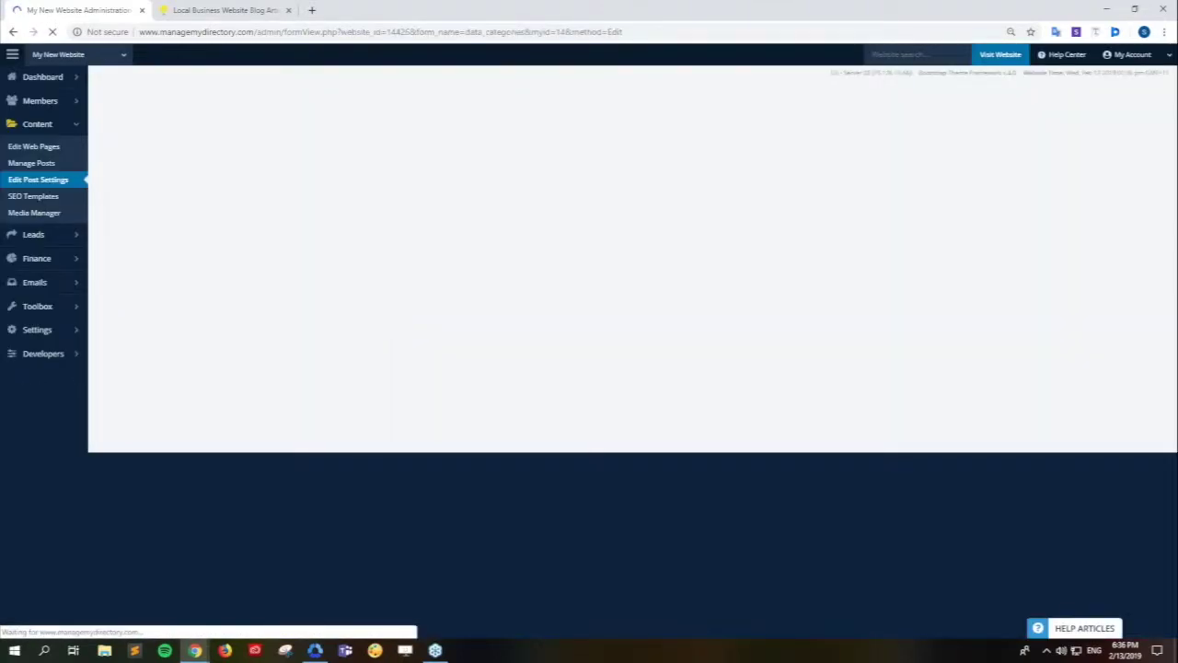